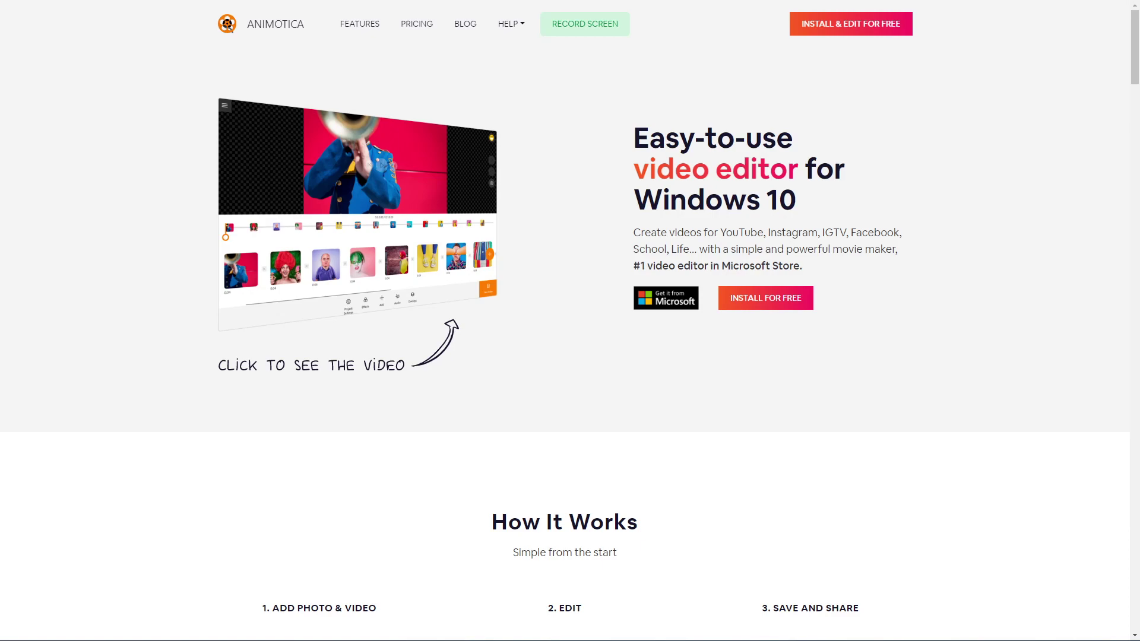
# Step: Highlight the tagline words YouTube, Instagram, IGTV, Facebook and School, Life one after another
pyautogui.doubleClick(734, 233)
pyautogui.click(781, 233)
pyautogui.doubleClick(781, 234)
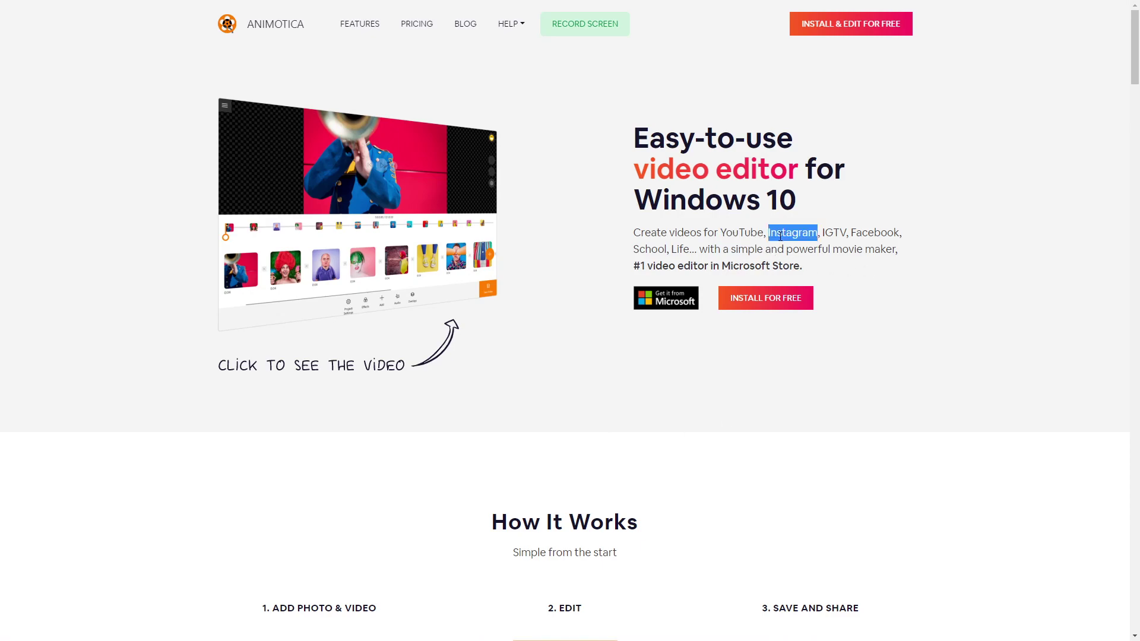
pyautogui.doubleClick(834, 233)
pyautogui.click(835, 232)
pyautogui.doubleClick(874, 233)
pyautogui.moveTo(633, 249); pyautogui.dragTo(687, 249)
pyautogui.click(708, 251)
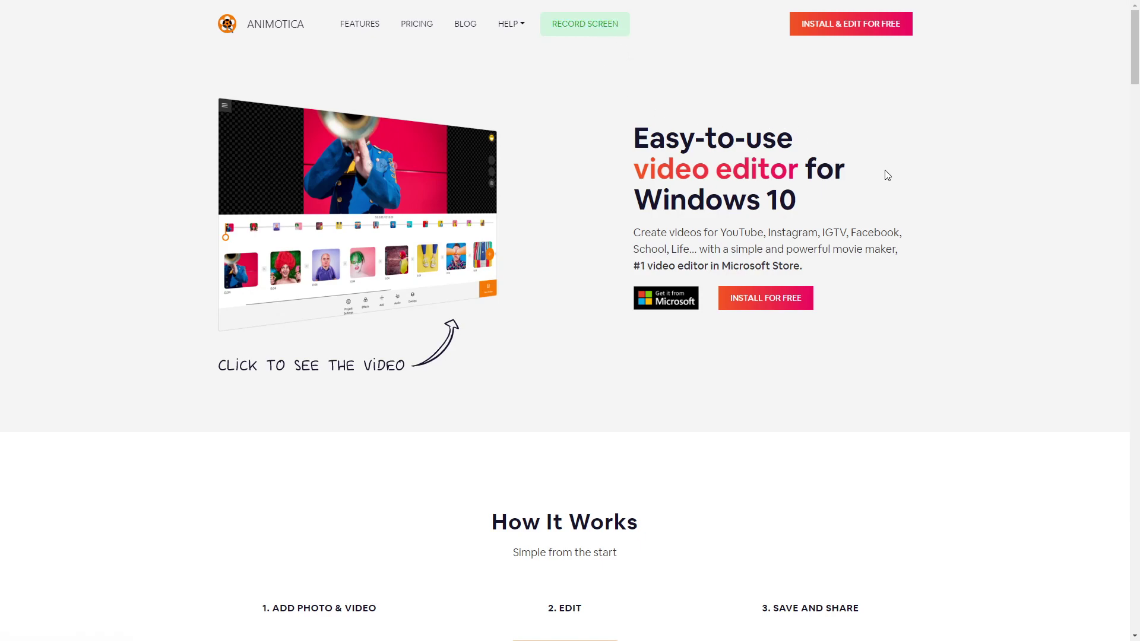
# Step: Scroll past How It Works and the feature sections to the feature cards grid
pyautogui.scroll(-5, 988, 231)
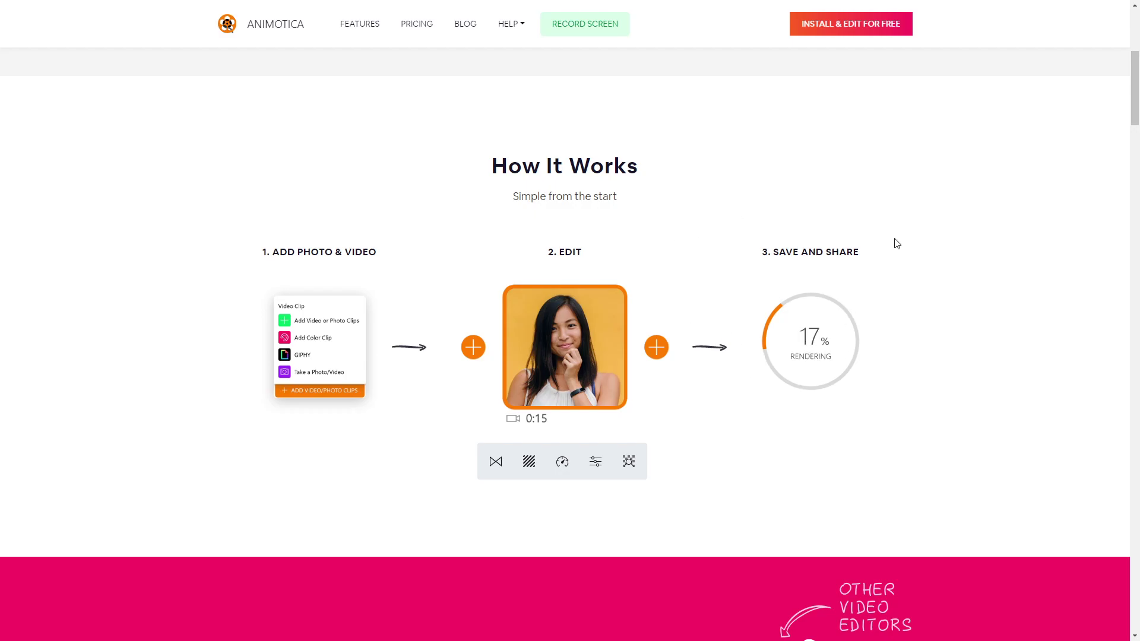
pyautogui.scroll(-5, 628, 275)
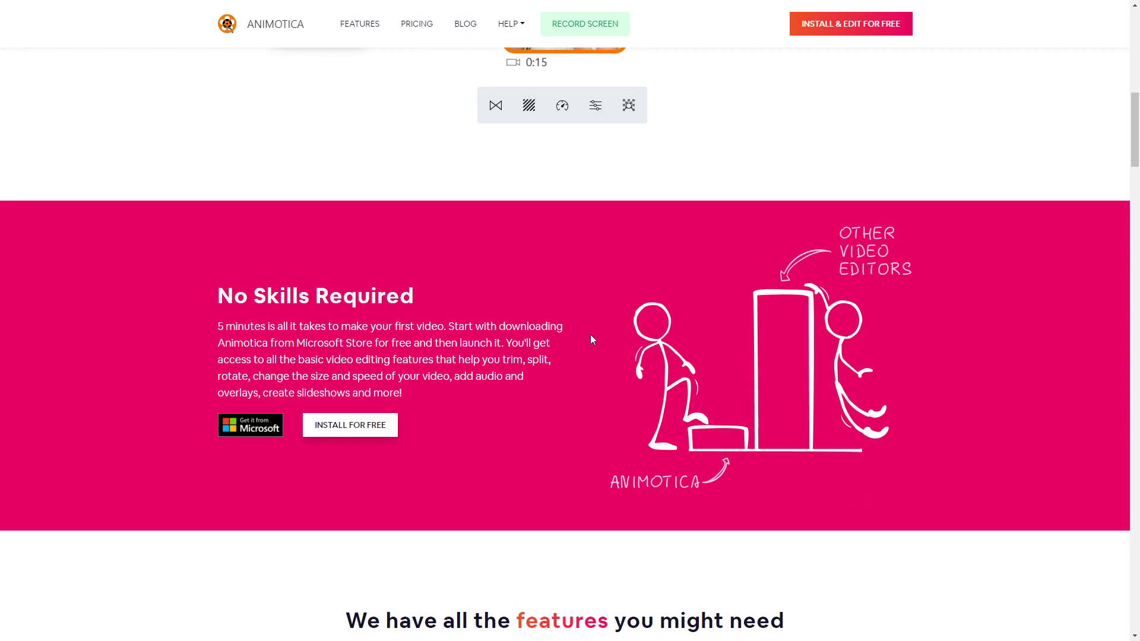
pyautogui.scroll(-7, 457, 383)
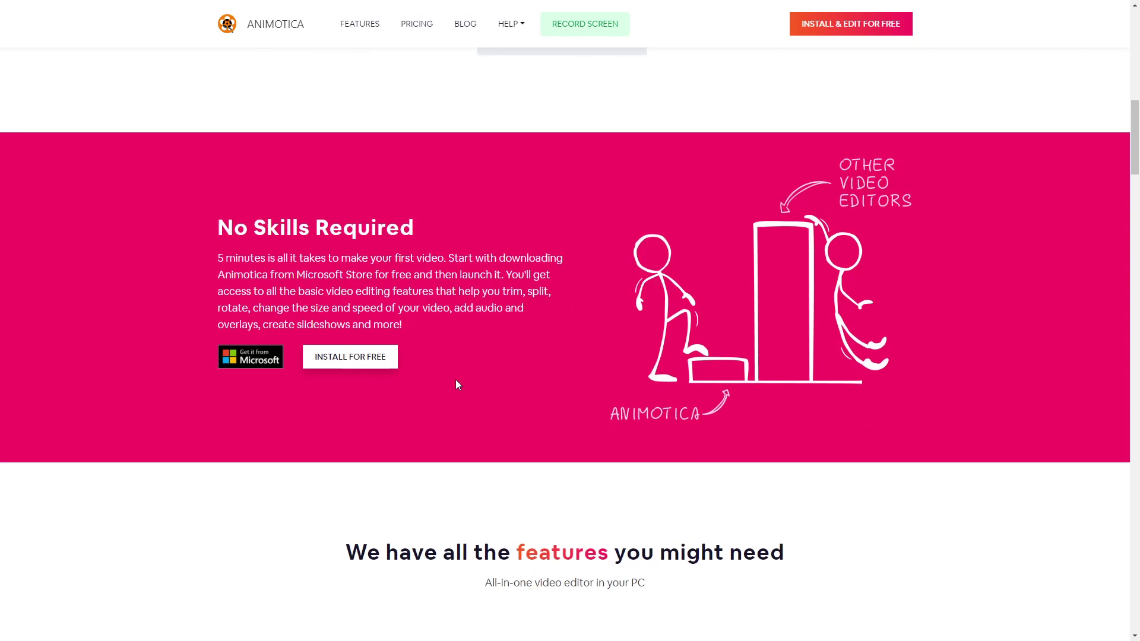
pyautogui.scroll(-3, 463, 385)
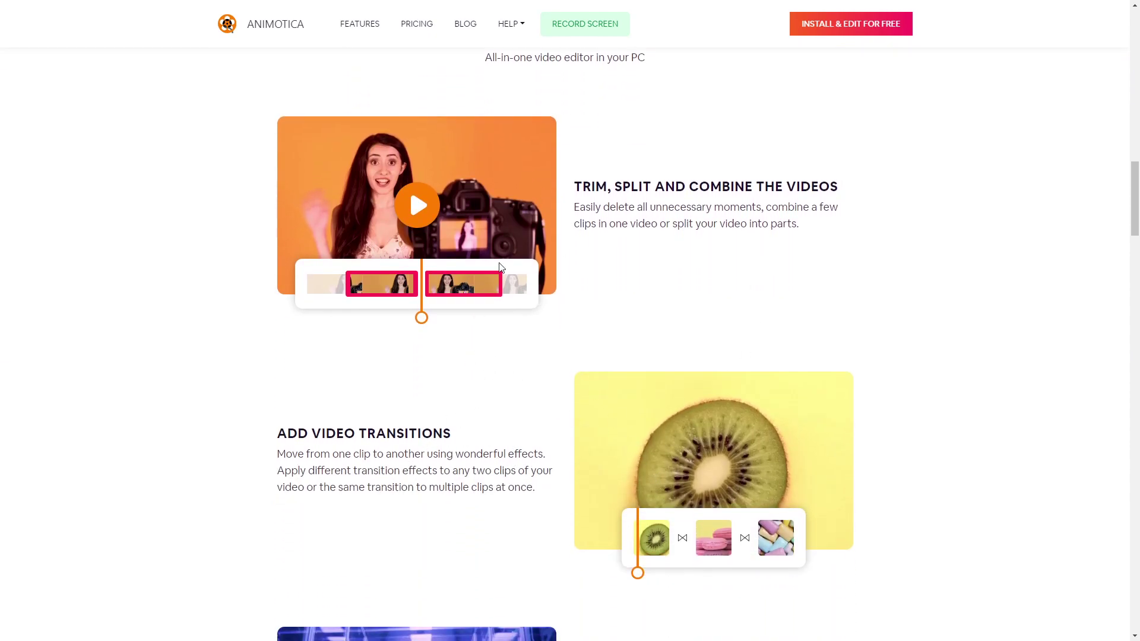
pyautogui.scroll(1, 522, 454)
pyautogui.scroll(-2, 514, 453)
pyautogui.scroll(-7, 370, 440)
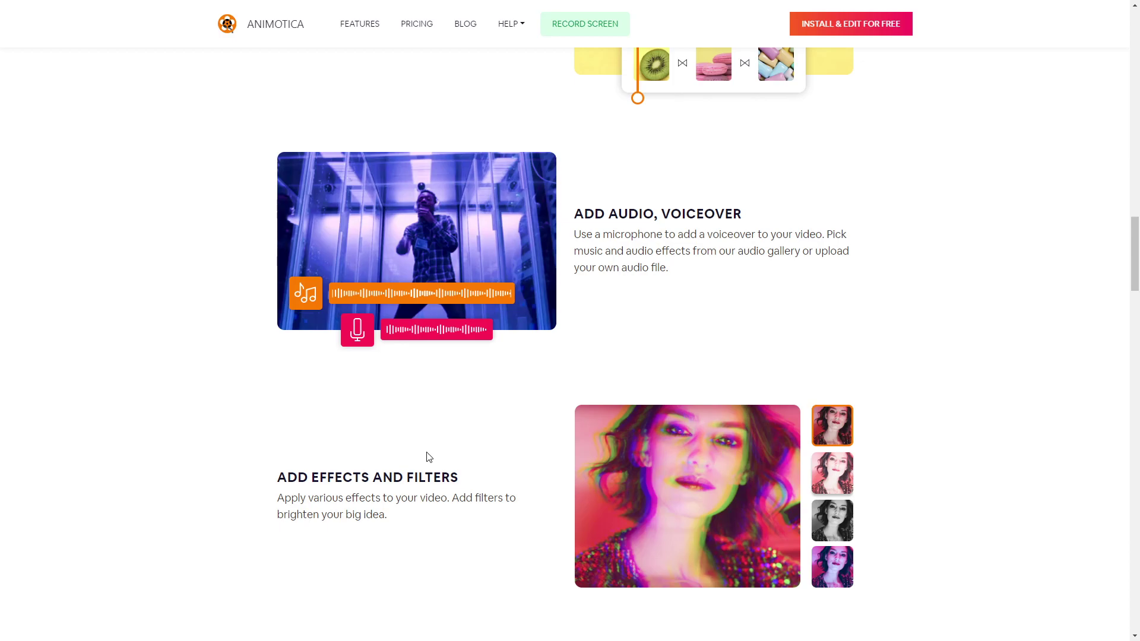
pyautogui.scroll(-1, 433, 462)
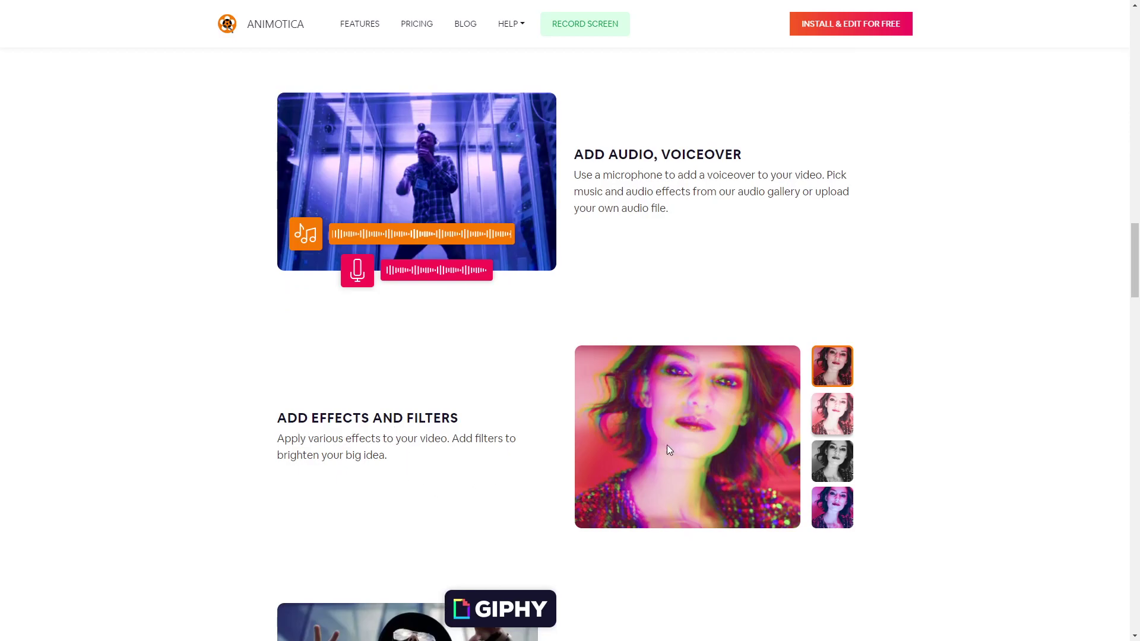
pyautogui.scroll(-5, 767, 443)
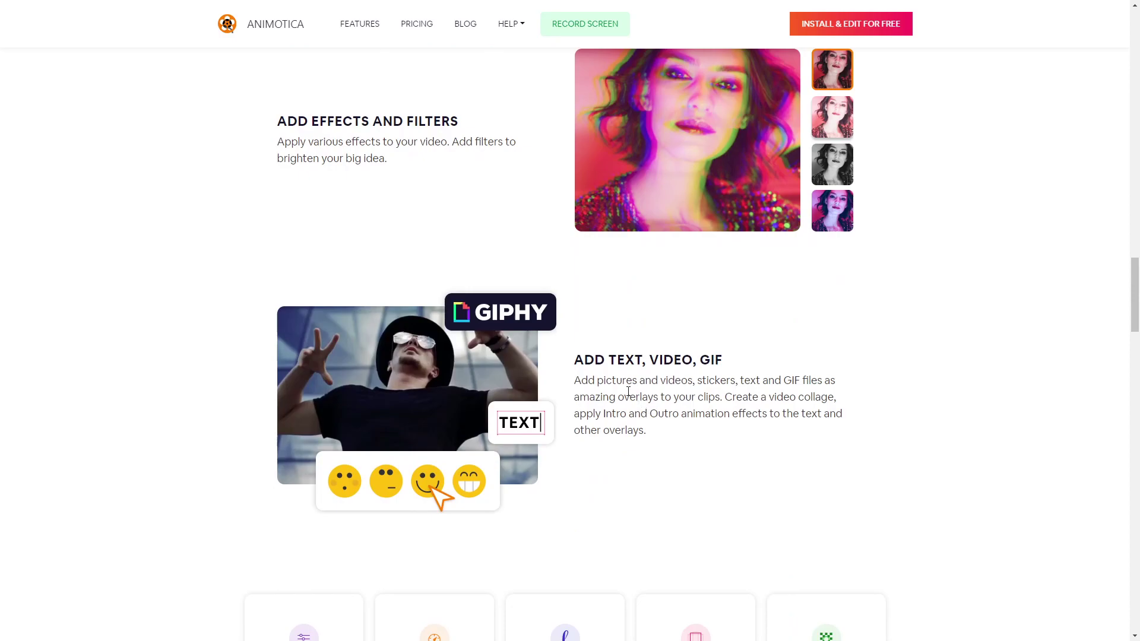
pyautogui.scroll(-1, 692, 403)
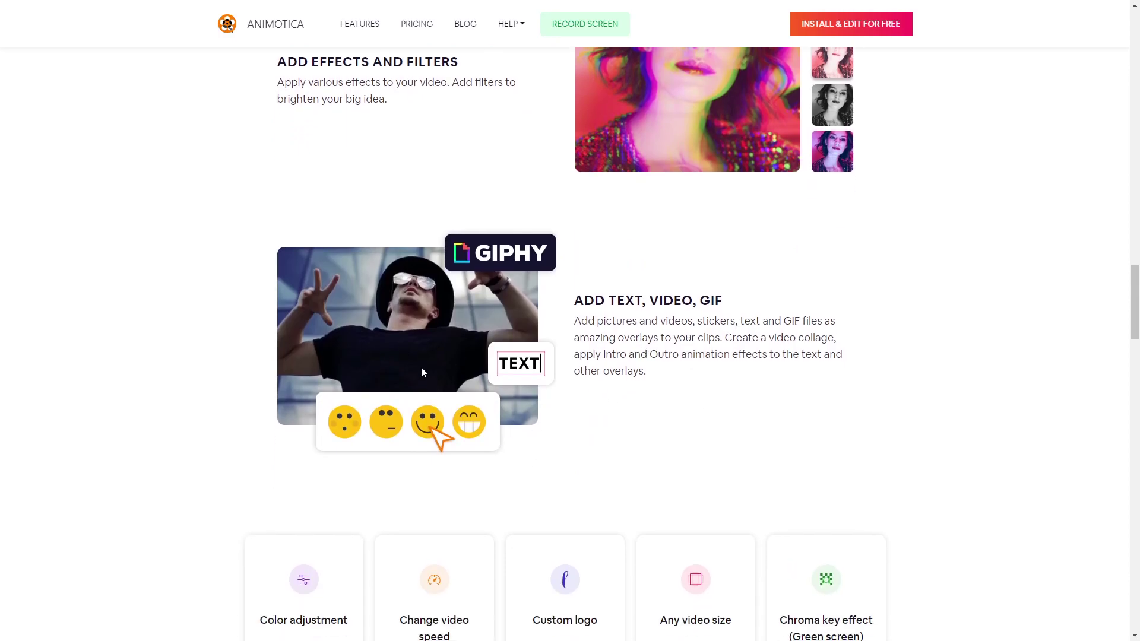
pyautogui.scroll(-5, 647, 461)
pyautogui.scroll(-1, 772, 451)
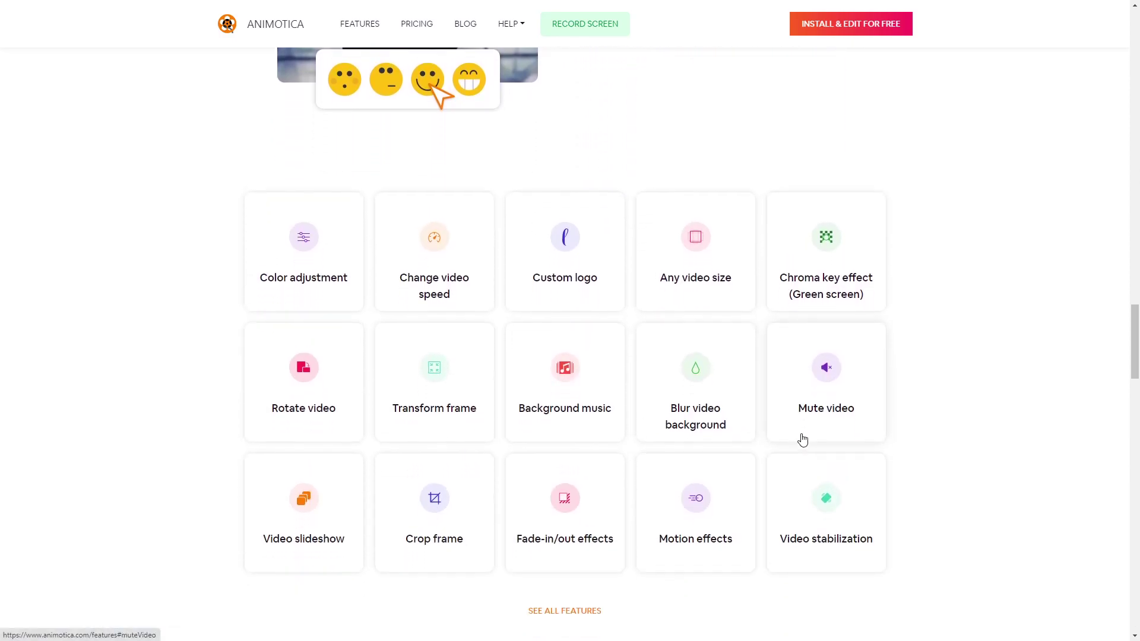
pyautogui.scroll(-1, 802, 440)
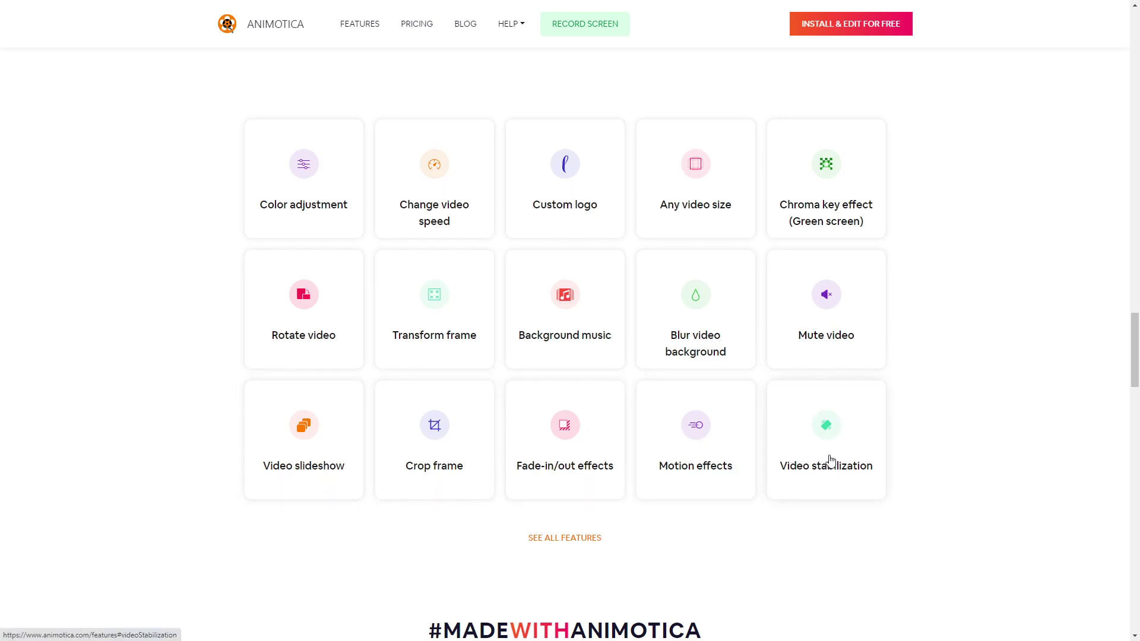
# Step: Scroll to the reviews, return to #MADEWITHANIMOTICA, and exit full screen with F11
pyautogui.scroll(-10, 713, 487)
pyautogui.scroll(-4, 739, 484)
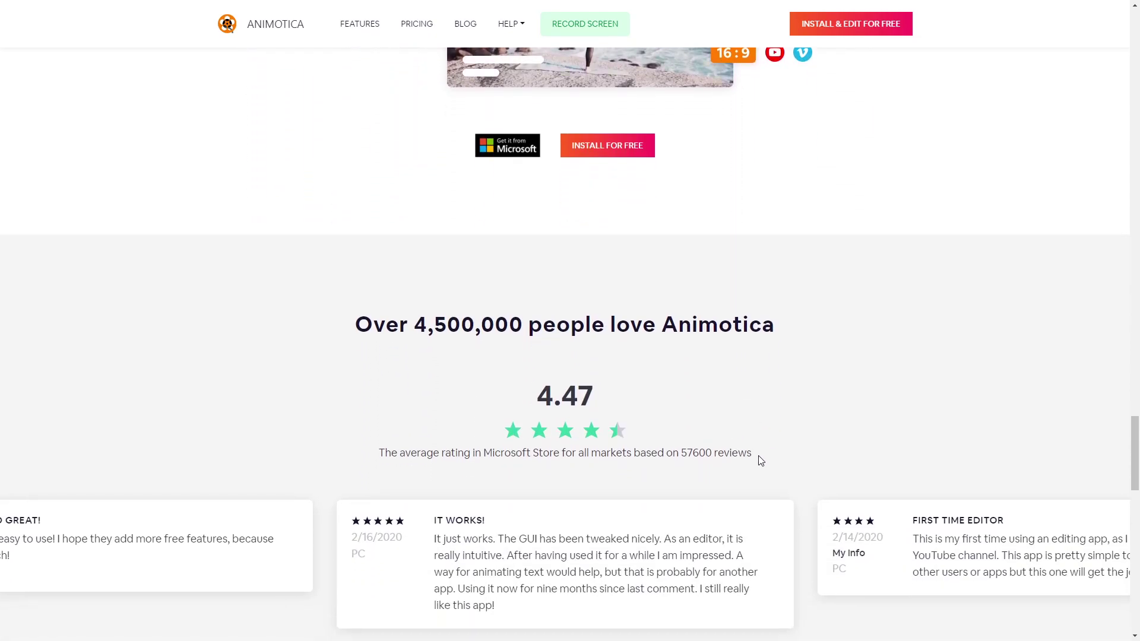
pyautogui.scroll(4, 588, 418)
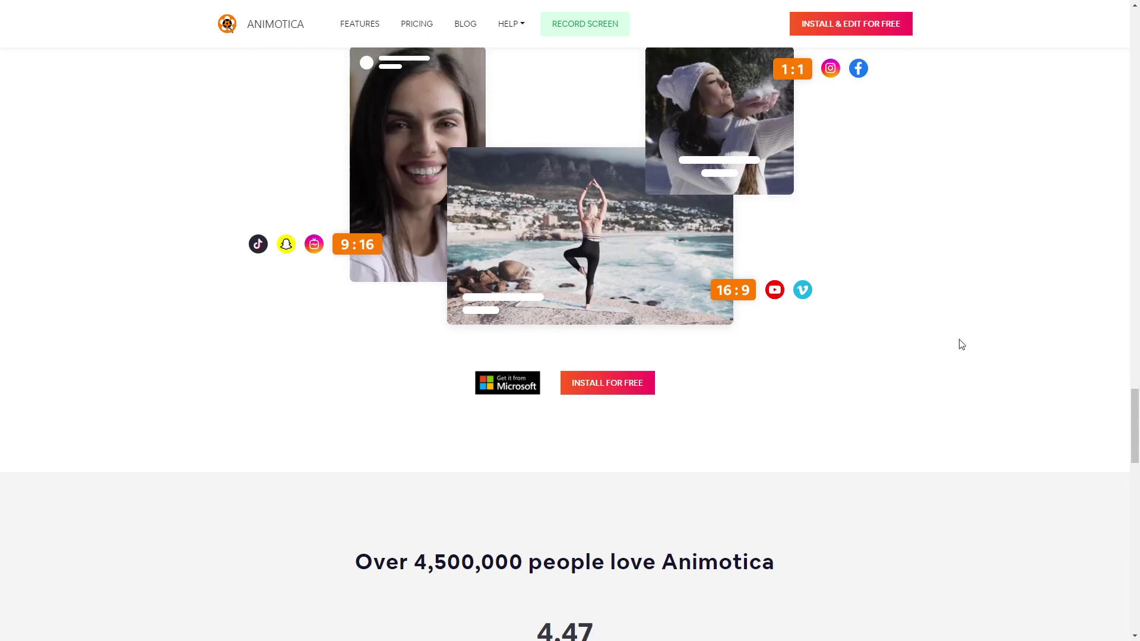
pyautogui.scroll(1, 933, 339)
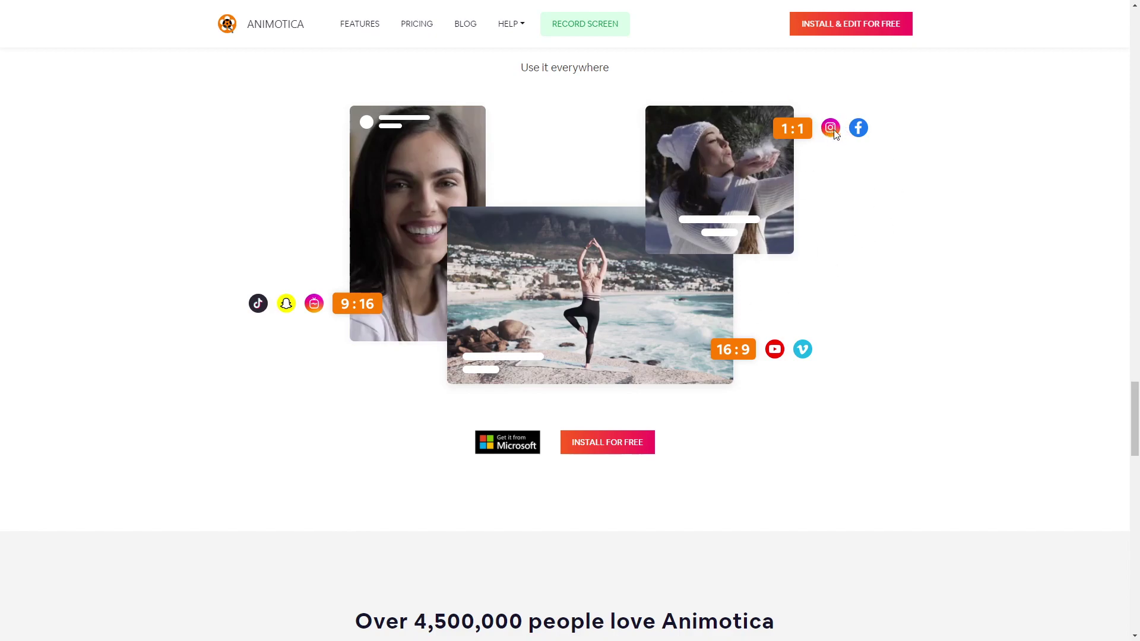
pyautogui.scroll(2, 820, 236)
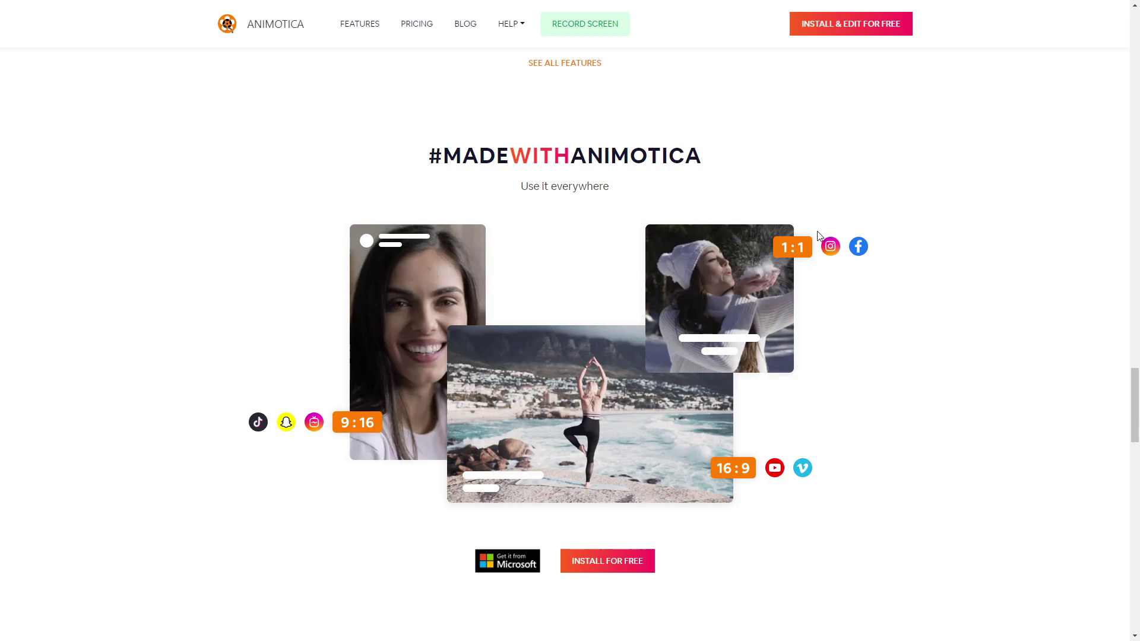
pyautogui.press('F11')
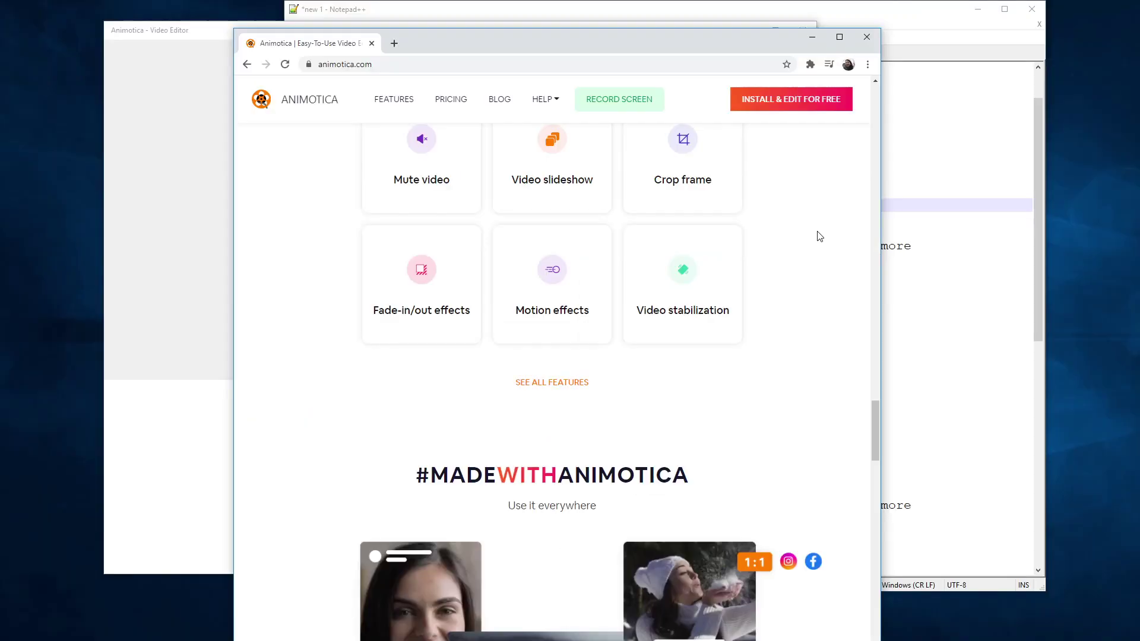
# Step: Minimize the browser and highlight line 6, the transitions, animated titles and watermarks lines in Notepad++
pyautogui.click(811, 39)
pyautogui.click(832, 52)
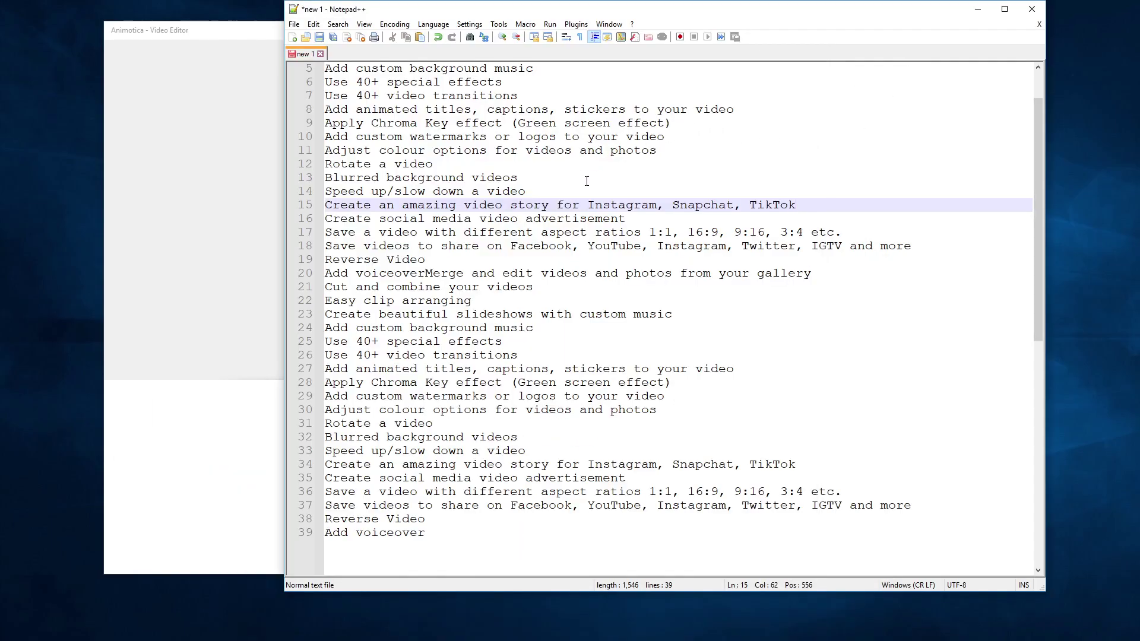
pyautogui.moveTo(328, 84); pyautogui.dragTo(479, 83)
pyautogui.press('End')
pyautogui.moveTo(357, 95); pyautogui.dragTo(487, 96)
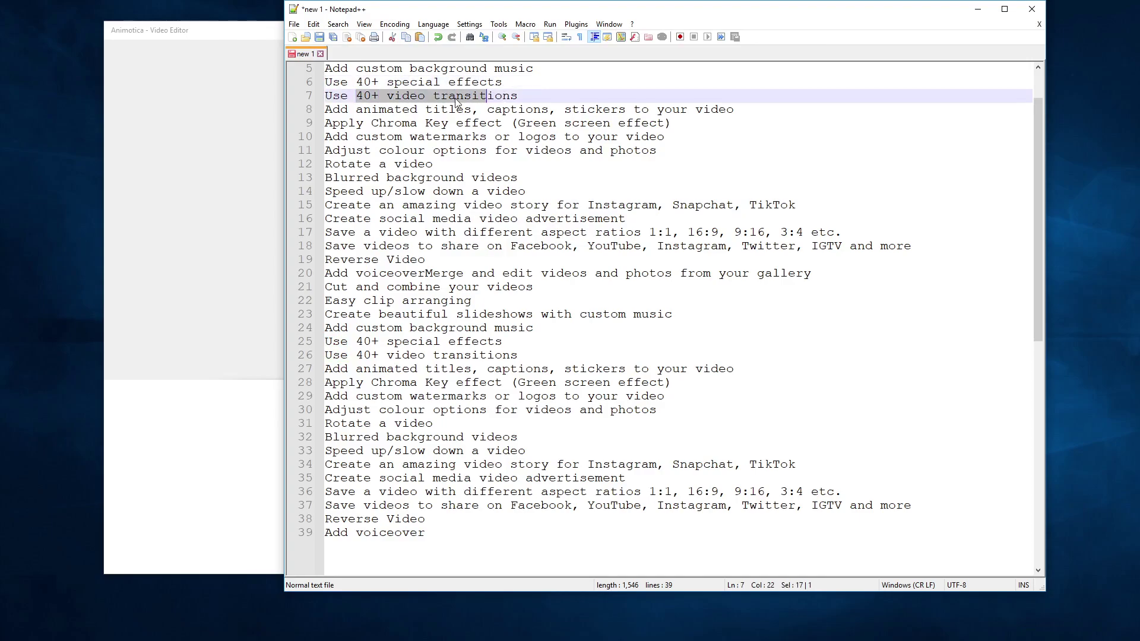
pyautogui.click(554, 85)
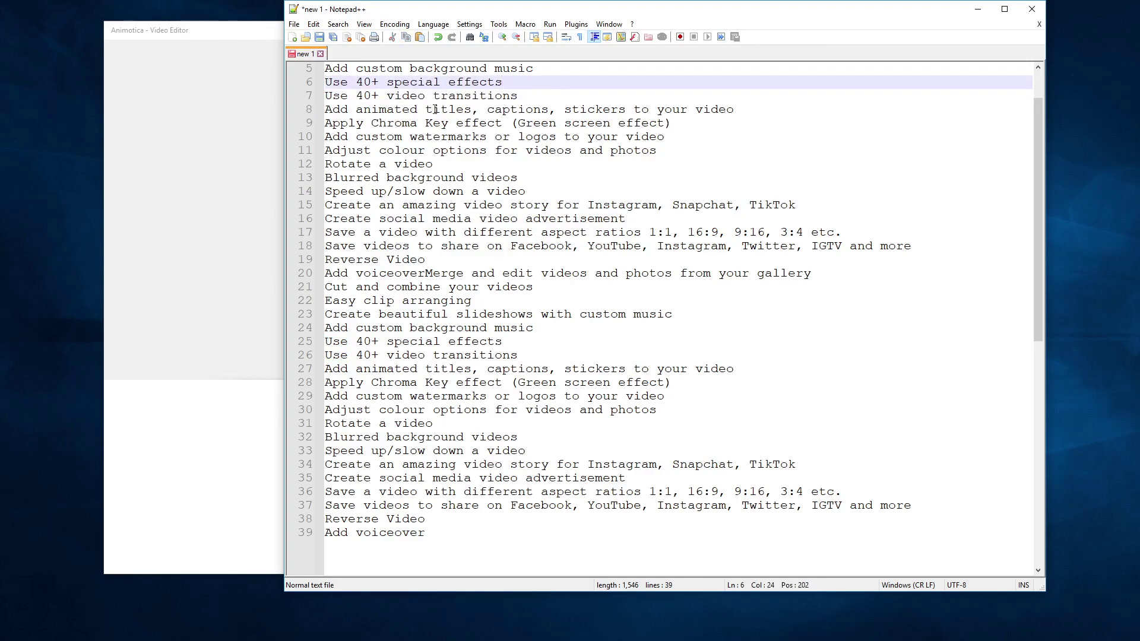
pyautogui.moveTo(357, 111); pyautogui.dragTo(726, 111)
pyautogui.click(727, 110)
pyautogui.moveTo(348, 137); pyautogui.dragTo(642, 137)
pyautogui.press('Down')
pyautogui.press('Down')
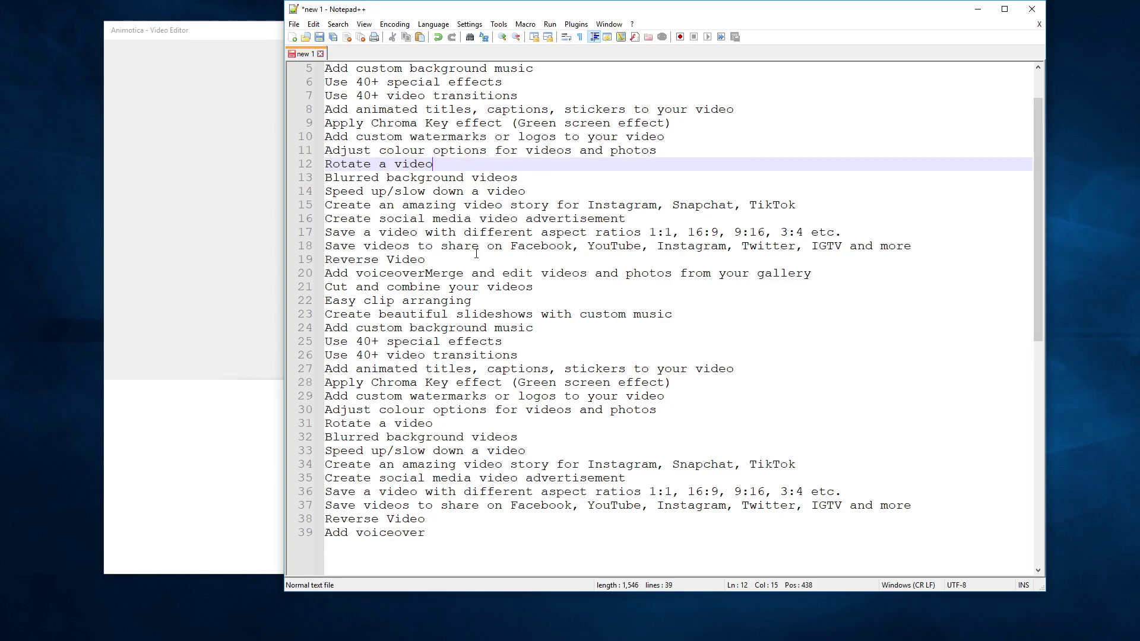
# Step: Highlight the Reverse Video line, voiceoverMerge and a block of feature lines, then bring Animotica forward
pyautogui.click(458, 259)
pyautogui.hotkey('shift', 'Home')
pyautogui.hotkey('shift', 'Right')
pyautogui.moveTo(364, 277); pyautogui.dragTo(433, 275)
pyautogui.click(473, 273)
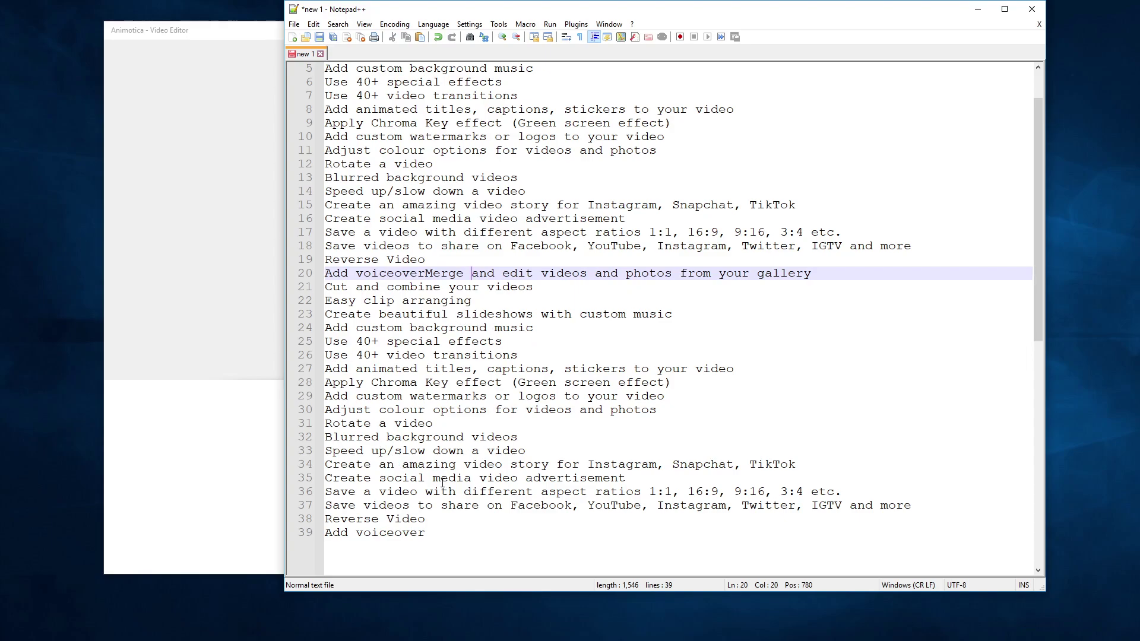
pyautogui.moveTo(443, 519); pyautogui.dragTo(332, 150)
pyautogui.click(680, 109)
pyautogui.click(268, 153)
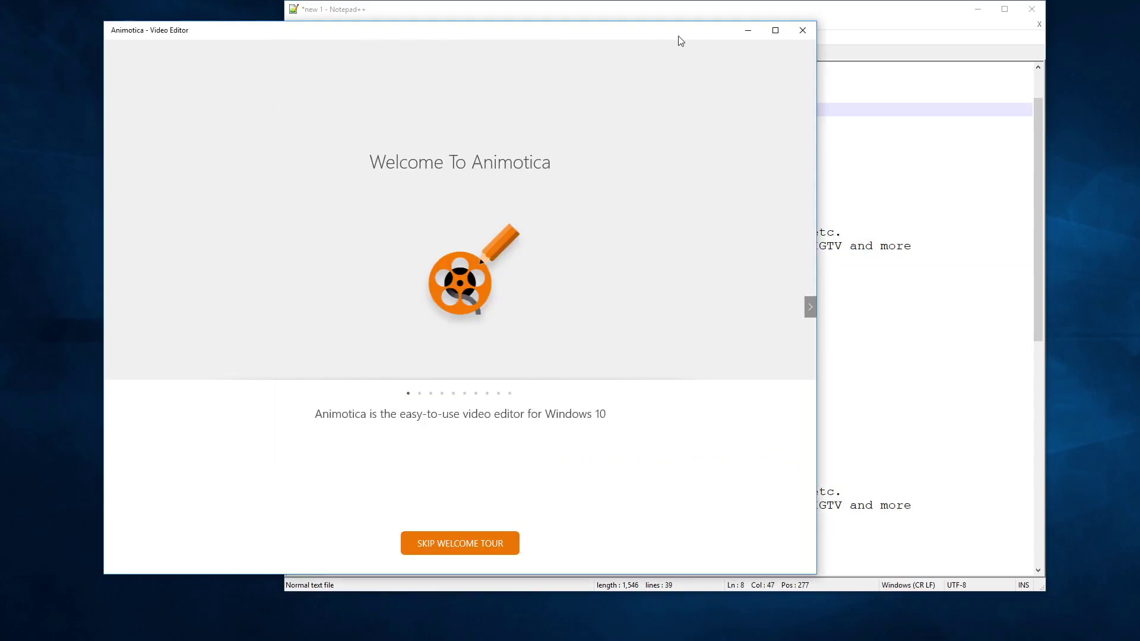
# Step: Close Notepad++ and move the Animotica - Movie Maker Store window up and left
pyautogui.click(1032, 9)
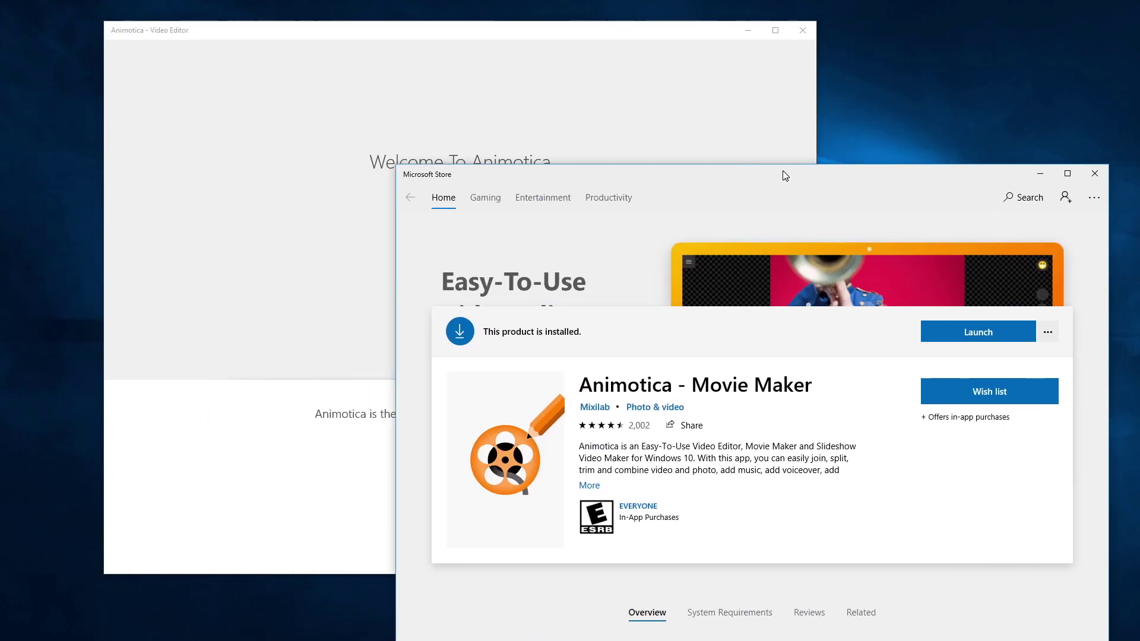
pyautogui.moveTo(781, 173); pyautogui.dragTo(671, 79)
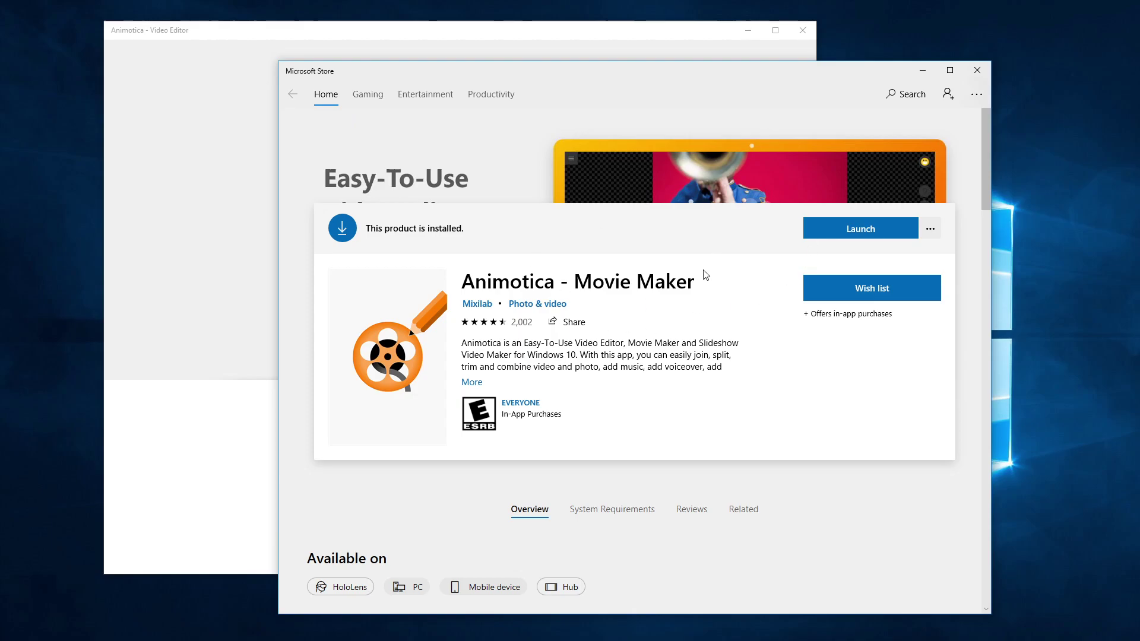
# Step: Scroll the Store listing through Available on and Description, then back to the top
pyautogui.scroll(-3, 682, 318)
pyautogui.scroll(3, 682, 317)
pyautogui.scroll(-5, 653, 267)
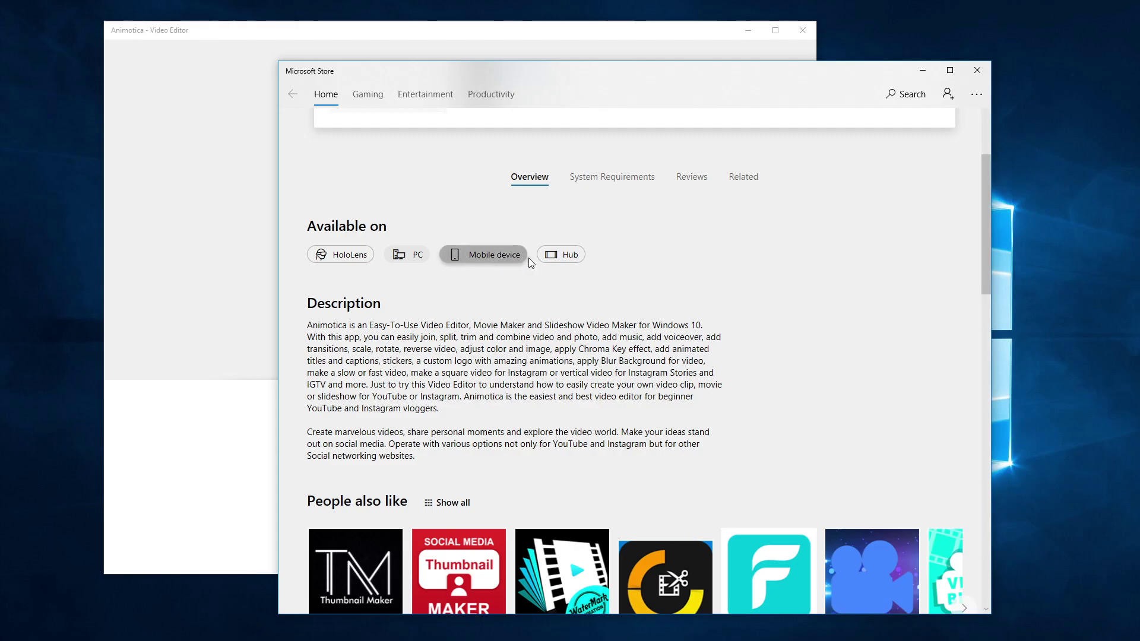
pyautogui.scroll(2, 493, 312)
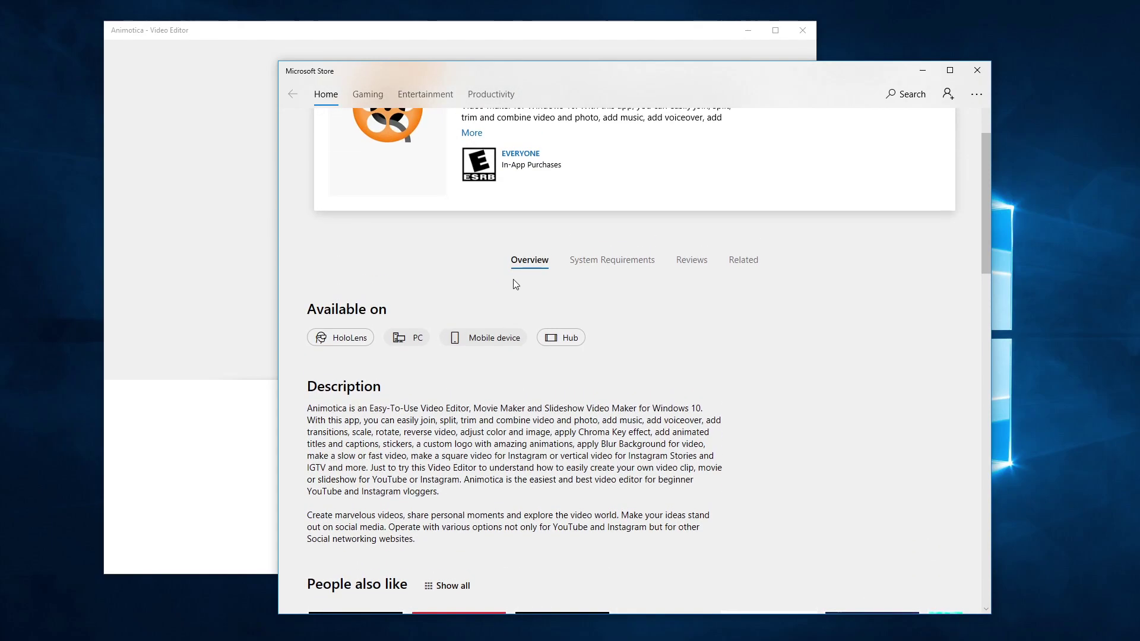
pyautogui.scroll(3, 505, 289)
# Step: Minimize the Microsoft Store window and nudge the Animotica window to the right
pyautogui.click(920, 71)
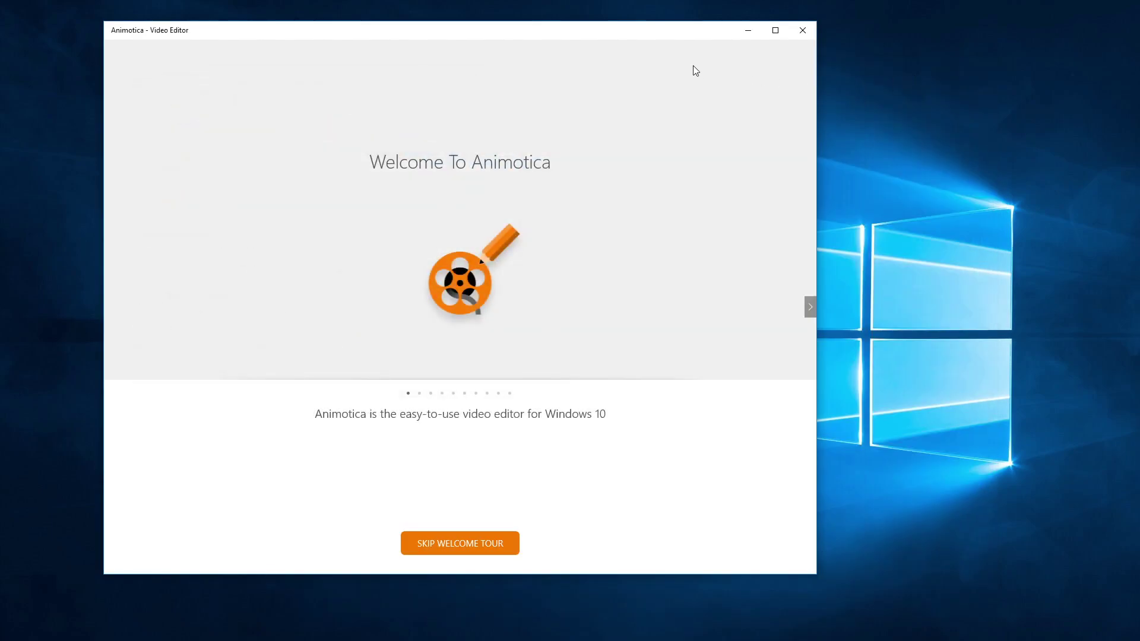
pyautogui.moveTo(617, 34); pyautogui.dragTo(677, 39)
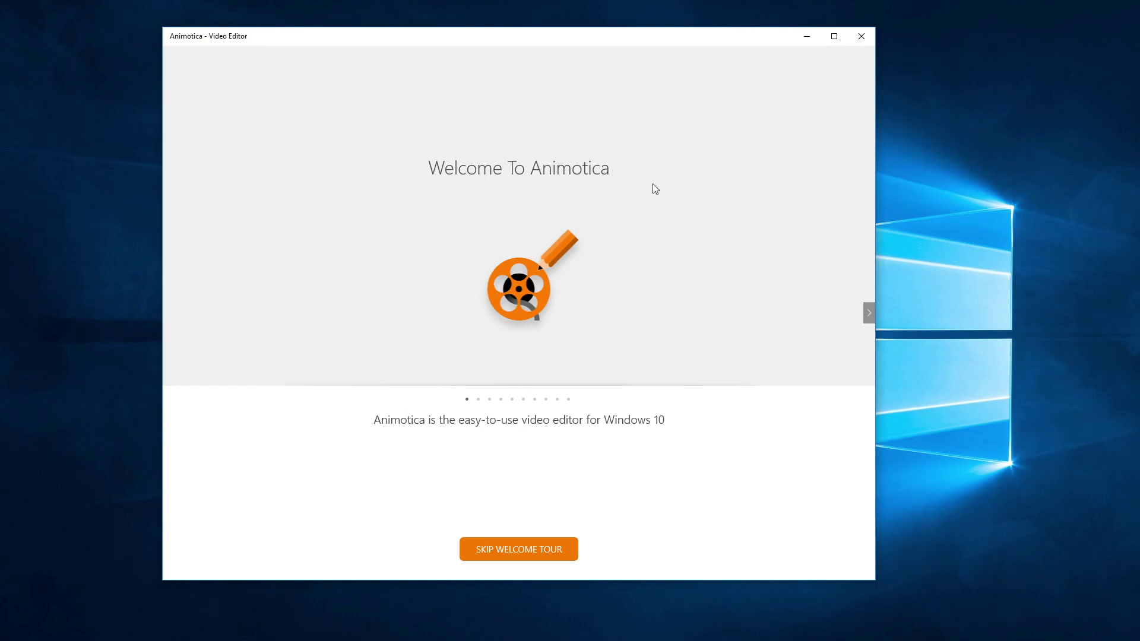
pyautogui.moveTo(703, 40); pyautogui.dragTo(725, 47)
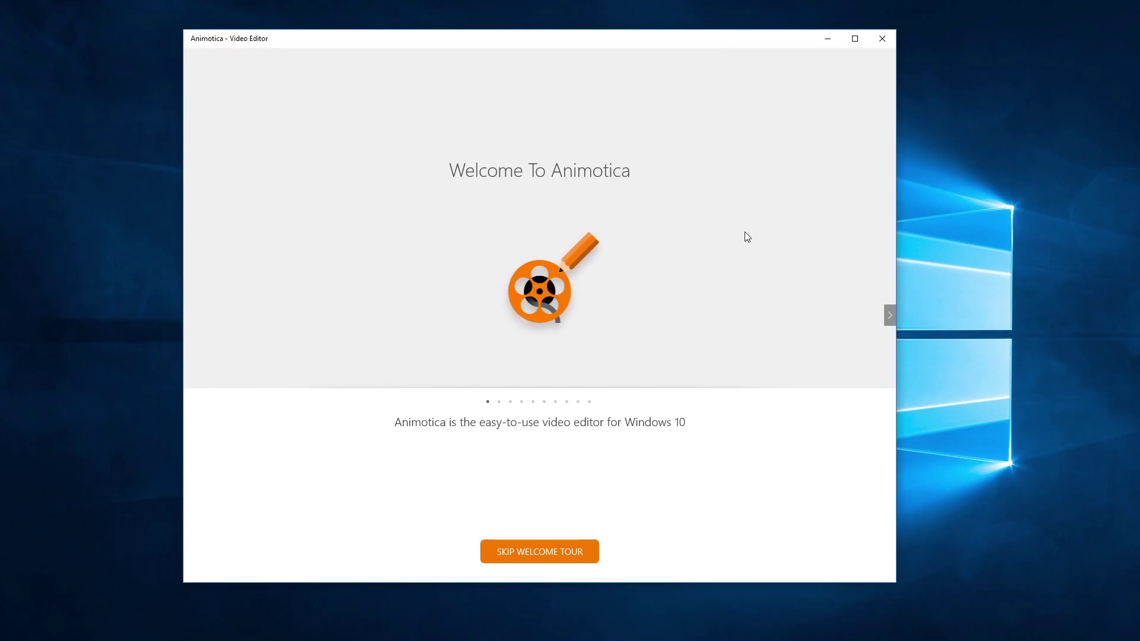
# Step: Page the tour from Create Amazing Video through Cut, Trim, Split, effects and music to text overlays
pyautogui.click(890, 317)
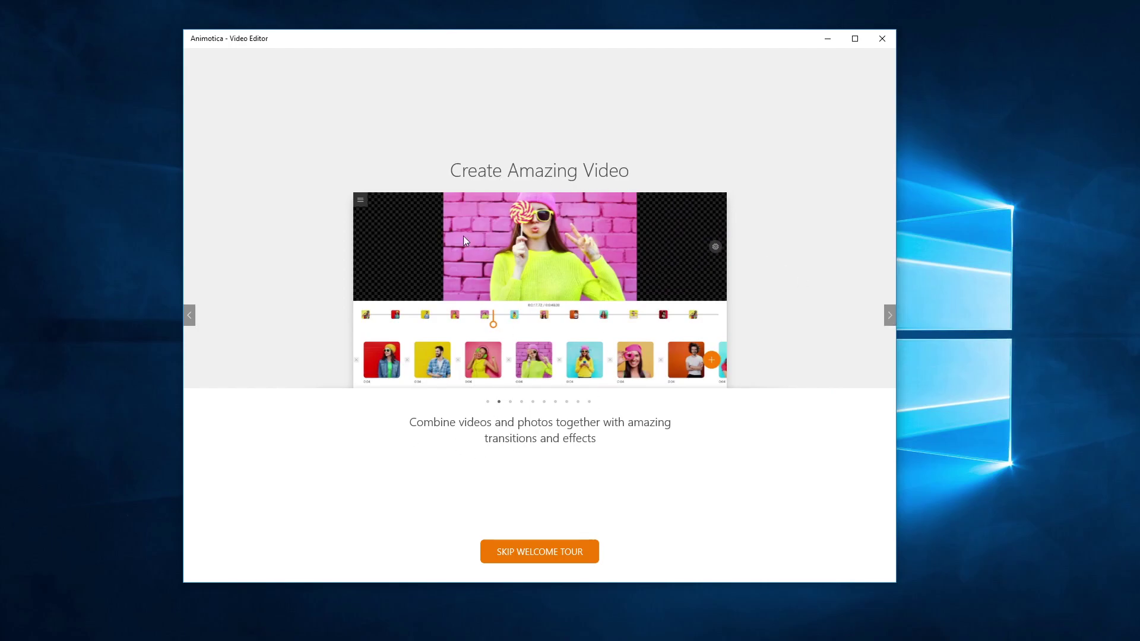
pyautogui.click(890, 315)
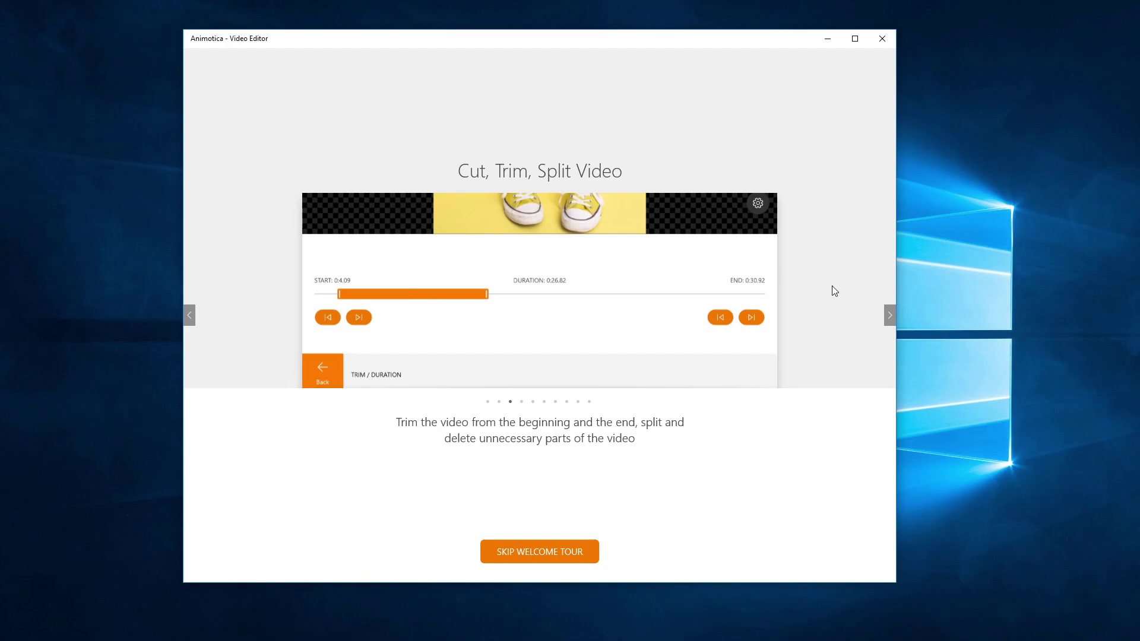
pyautogui.click(890, 315)
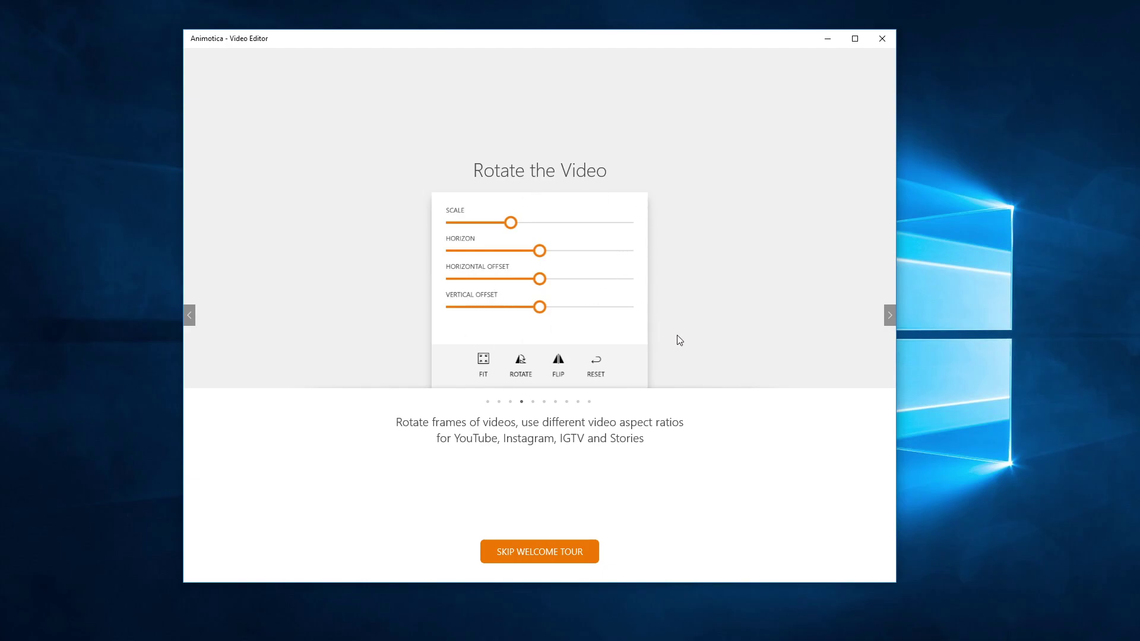
pyautogui.click(890, 315)
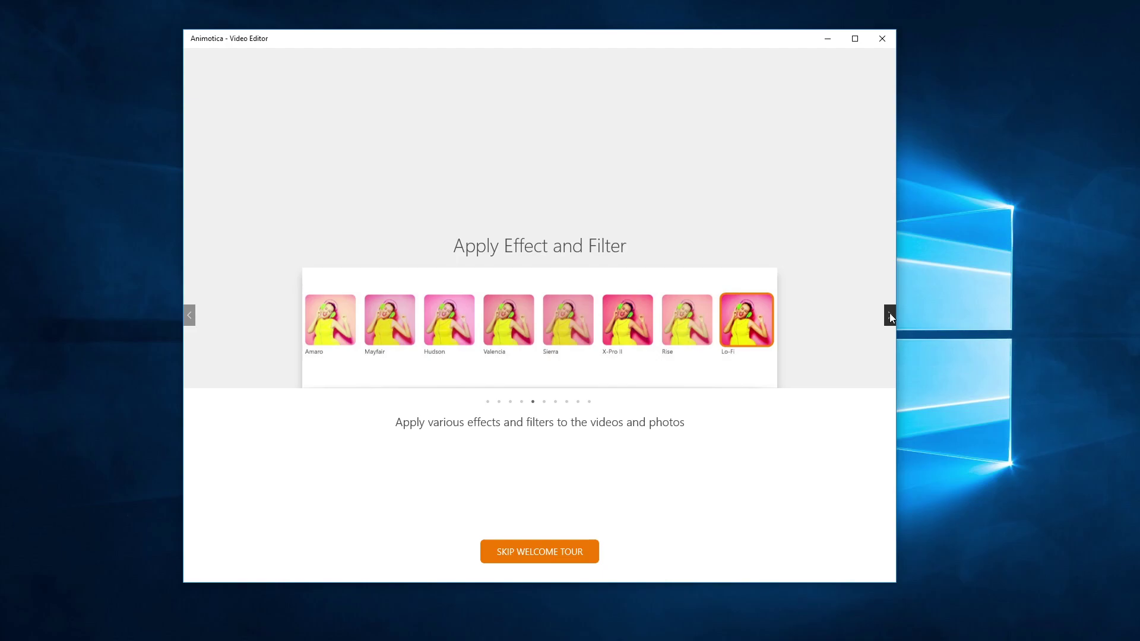
pyautogui.click(890, 315)
pyautogui.click(889, 315)
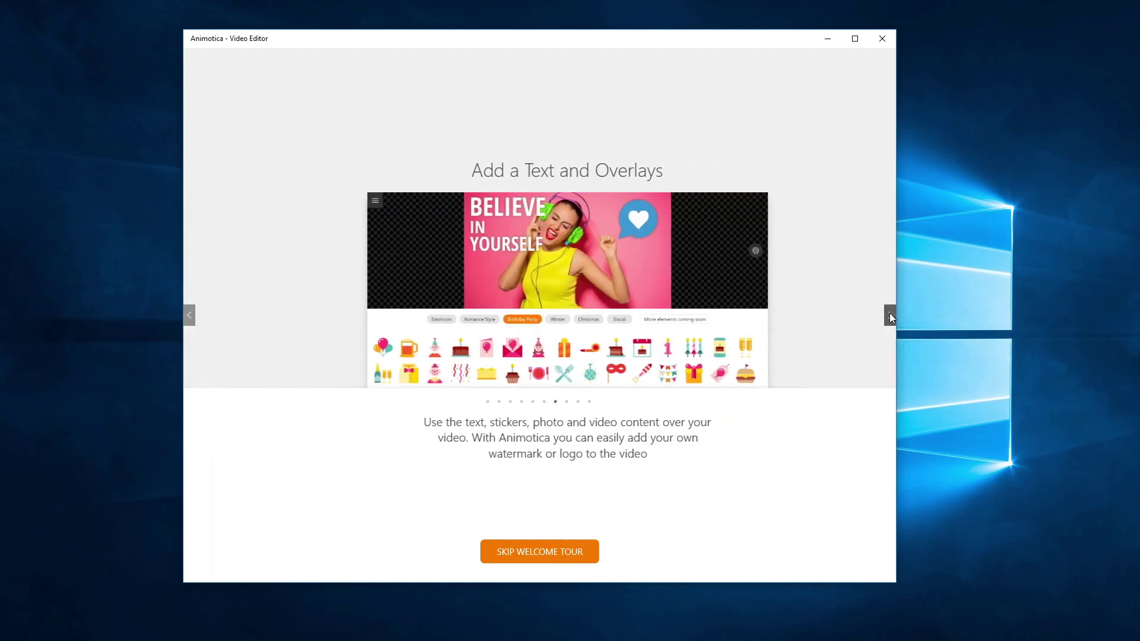
# Step: Revisit the music slide, then continue past Animate your Overlays and Video Quality Settings to the end
pyautogui.click(189, 316)
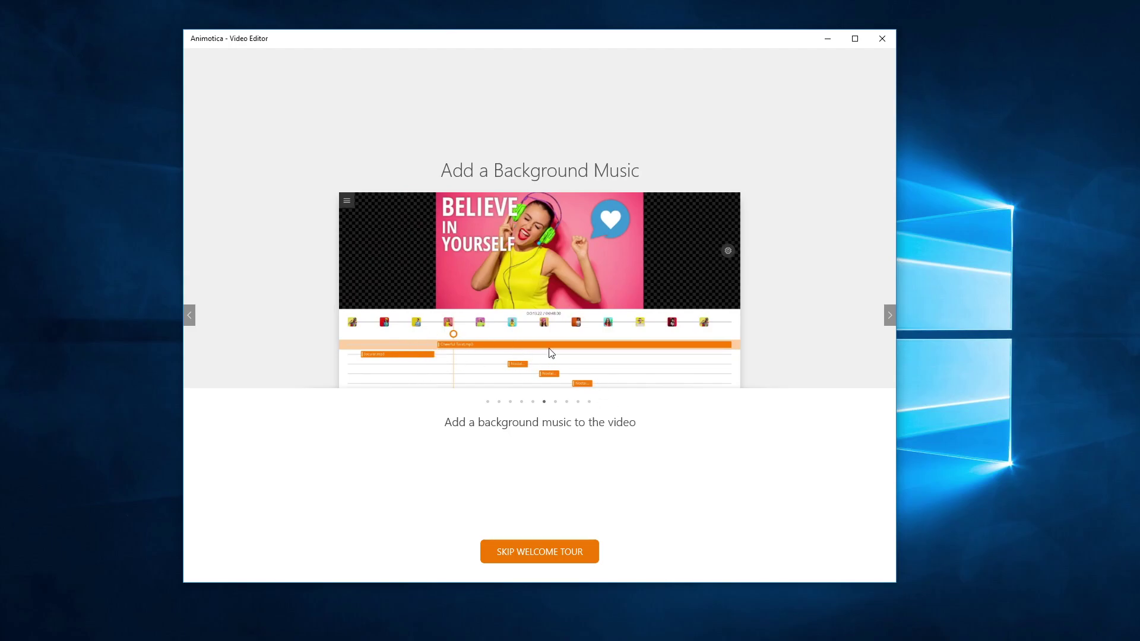
pyautogui.click(891, 317)
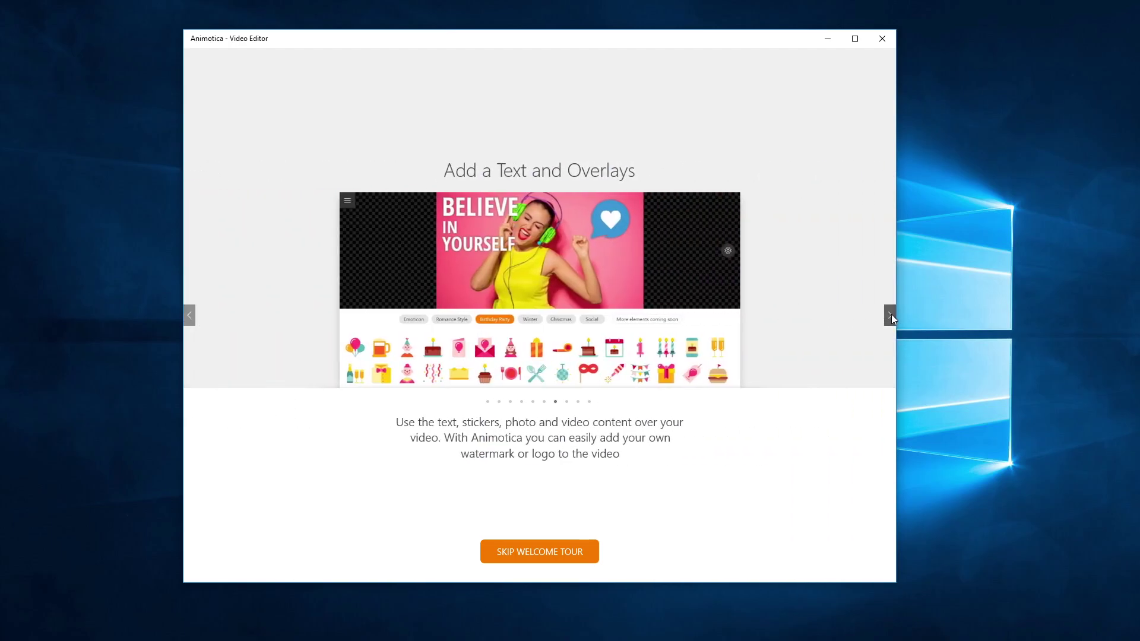
pyautogui.click(890, 315)
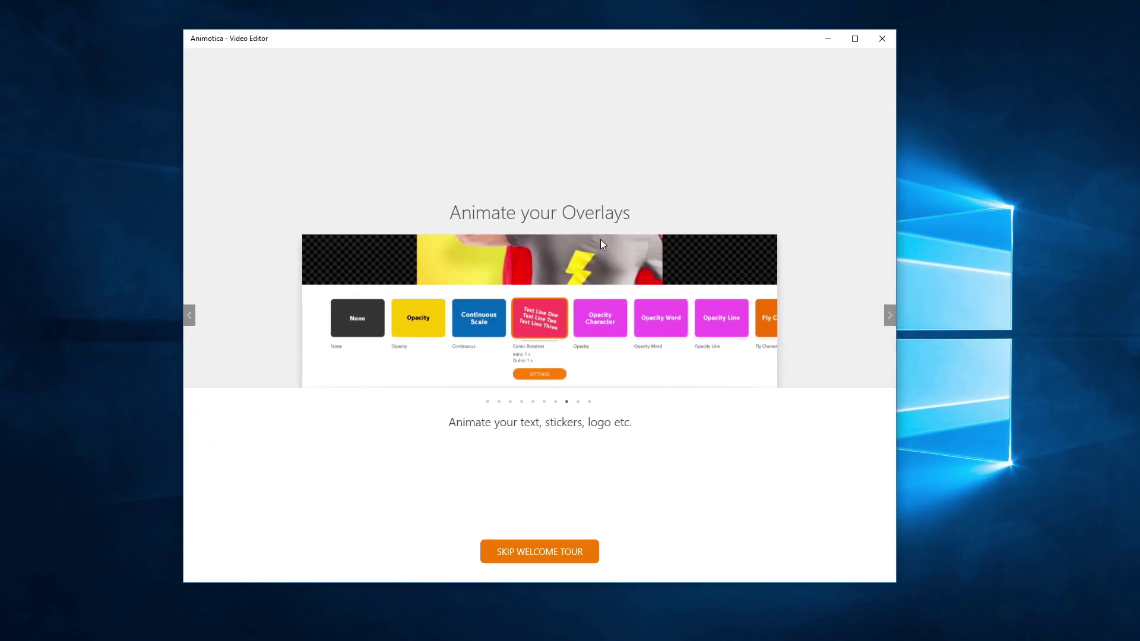
pyautogui.click(890, 316)
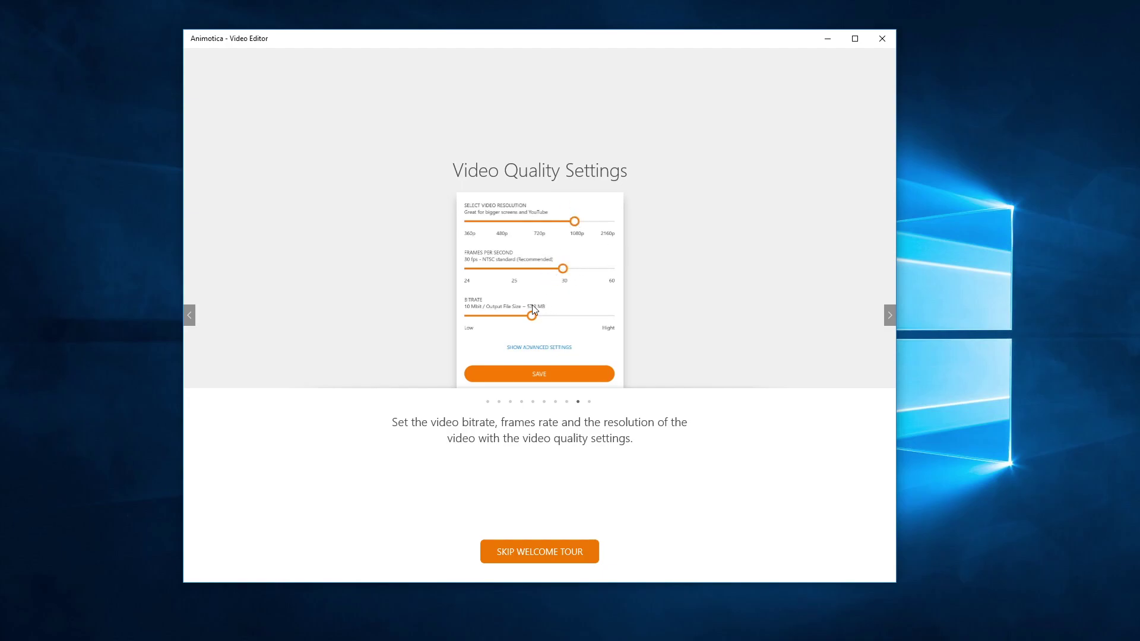
pyautogui.click(891, 315)
# Step: Finish the tour with GET STARTED, maximize the Animotica window, and start a NEW PROJECT
pyautogui.click(548, 361)
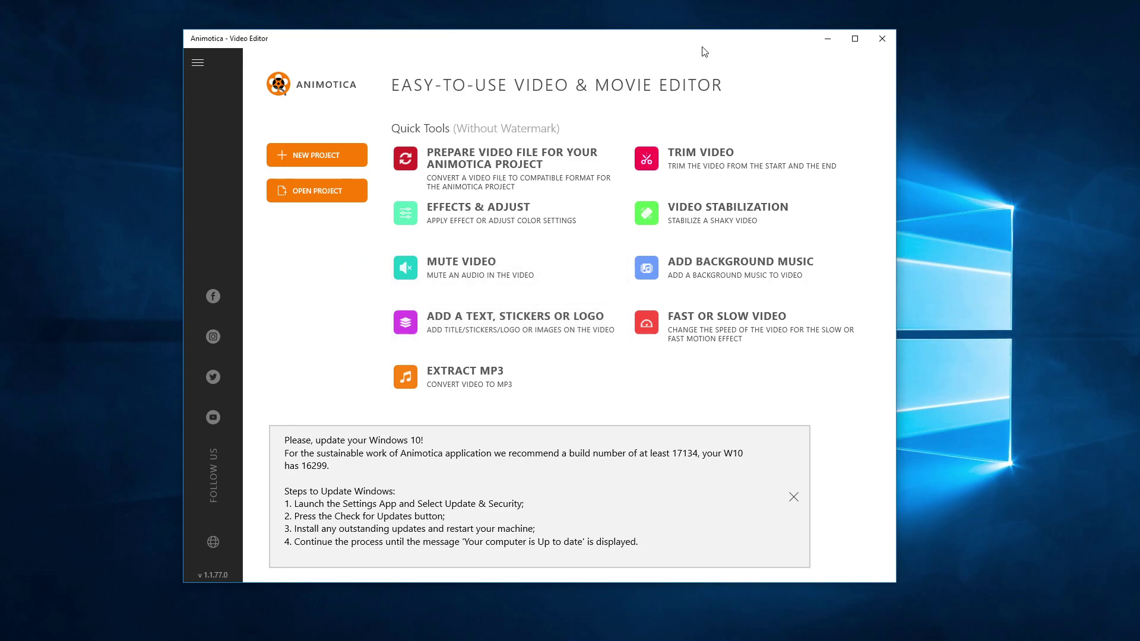
pyautogui.click(854, 39)
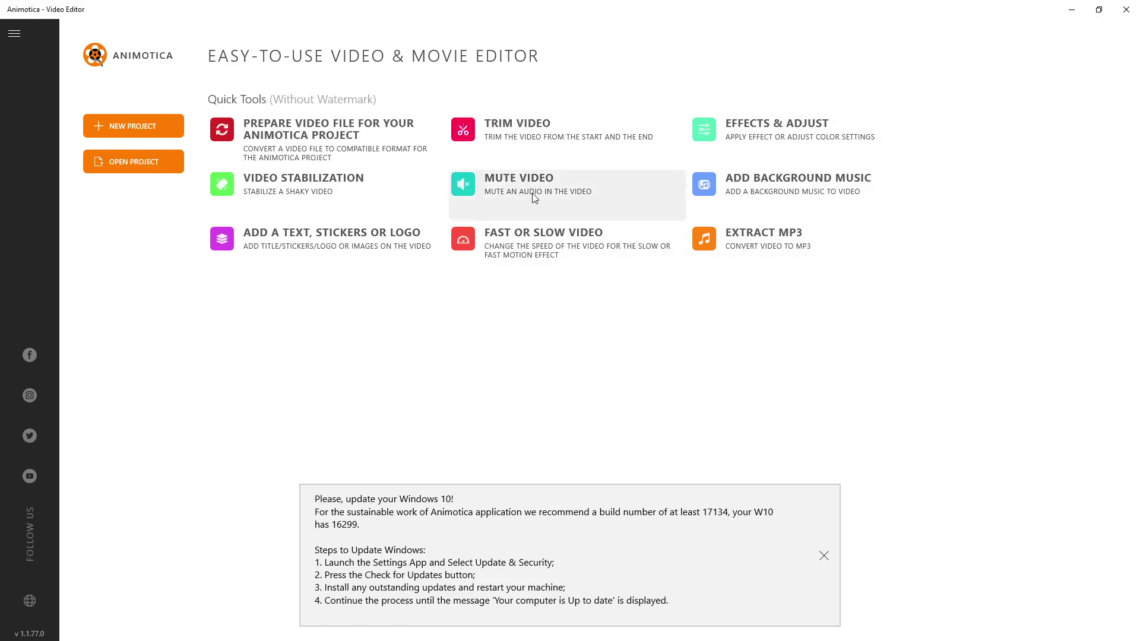
pyautogui.click(139, 128)
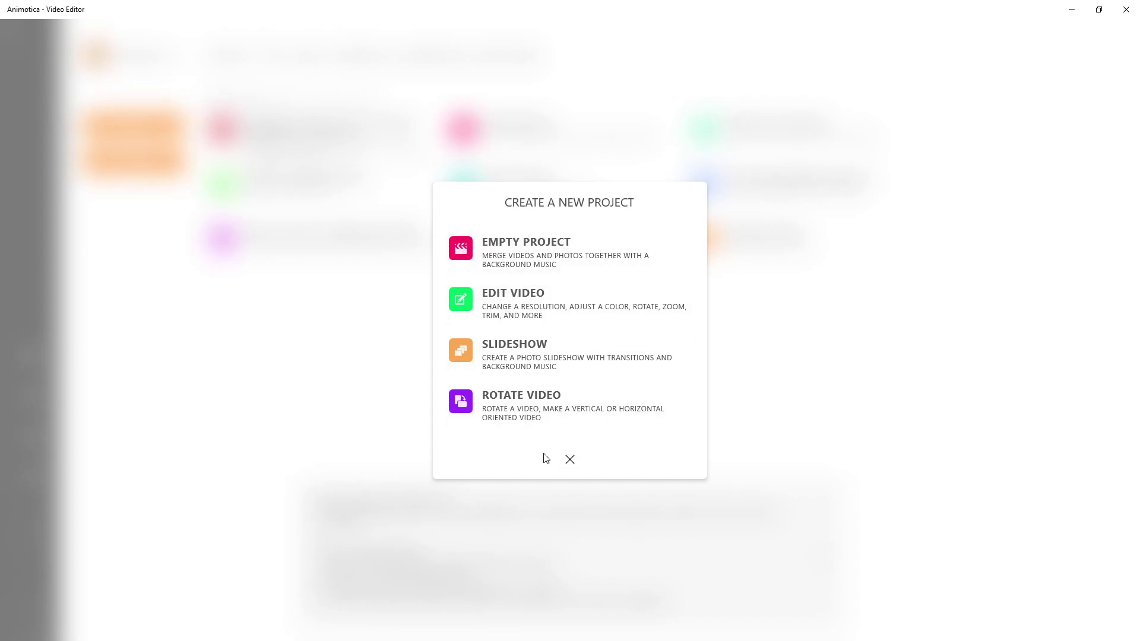
# Step: Create an Empty Project with Widescreen (16:9) aspect ratio at the default save location
pyautogui.click(525, 262)
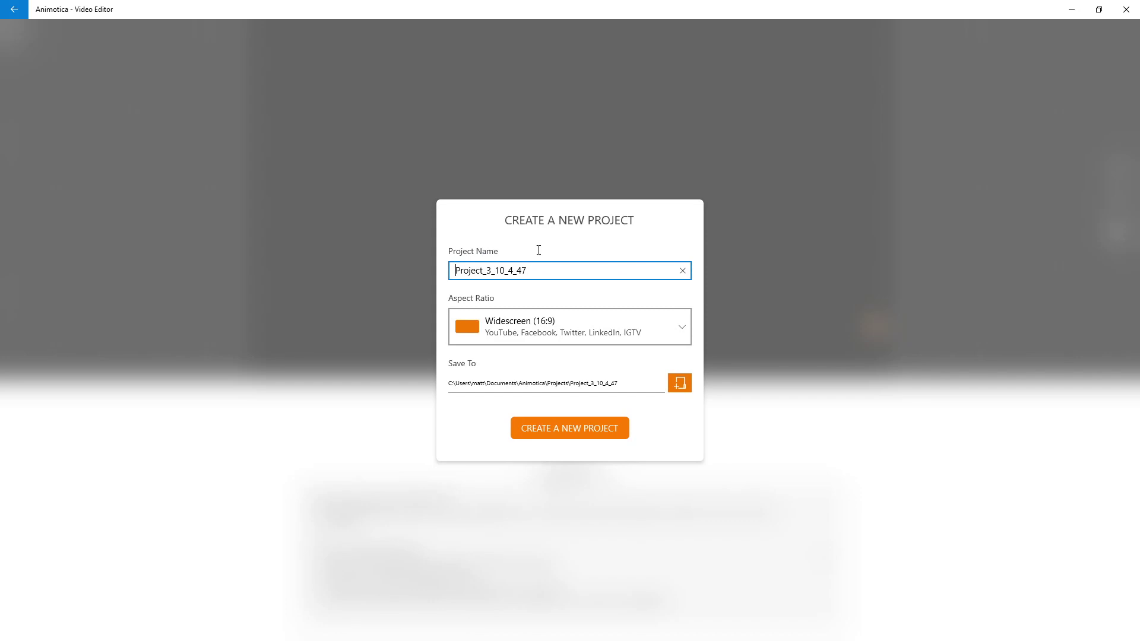
pyautogui.click(598, 325)
pyautogui.click(600, 326)
pyautogui.click(600, 325)
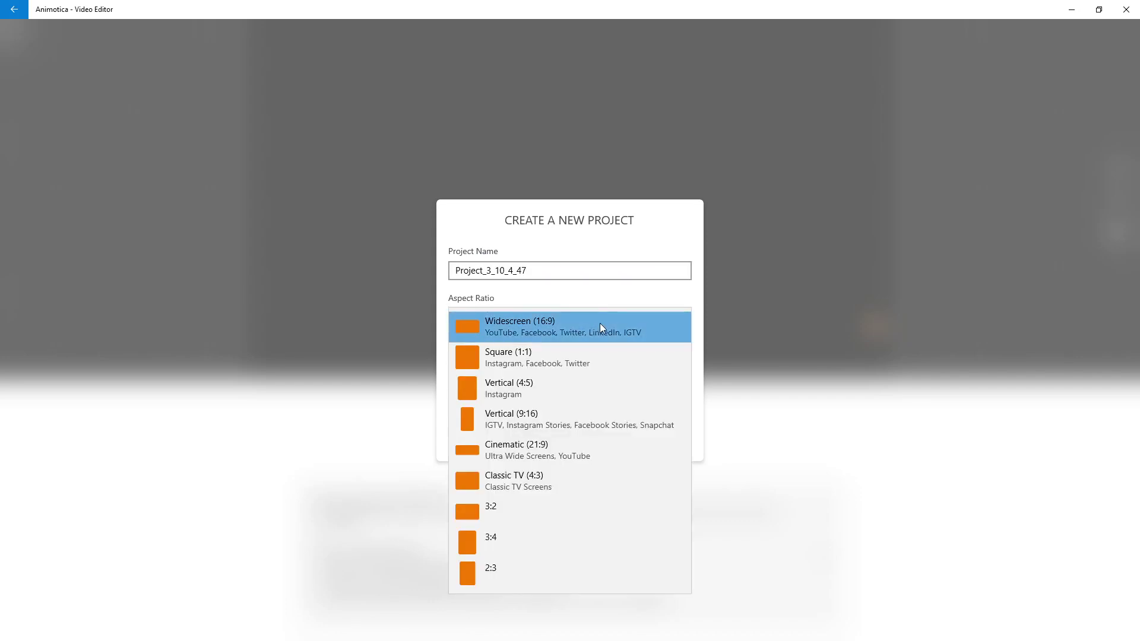
pyautogui.click(600, 325)
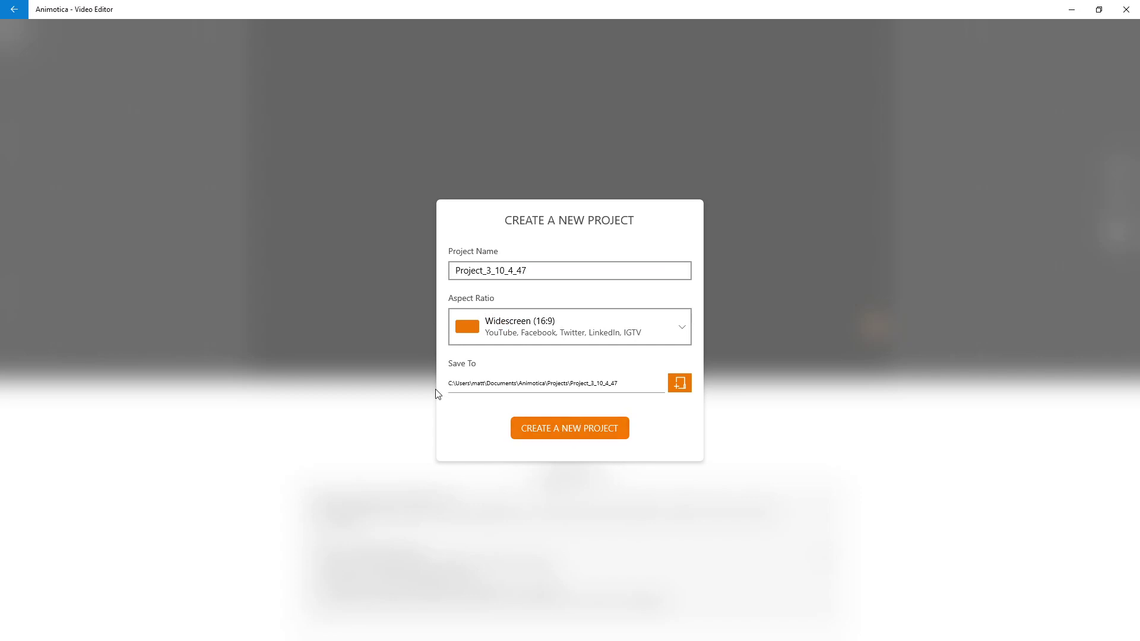
pyautogui.tripleClick(587, 383)
pyautogui.moveTo(632, 387); pyautogui.dragTo(415, 378)
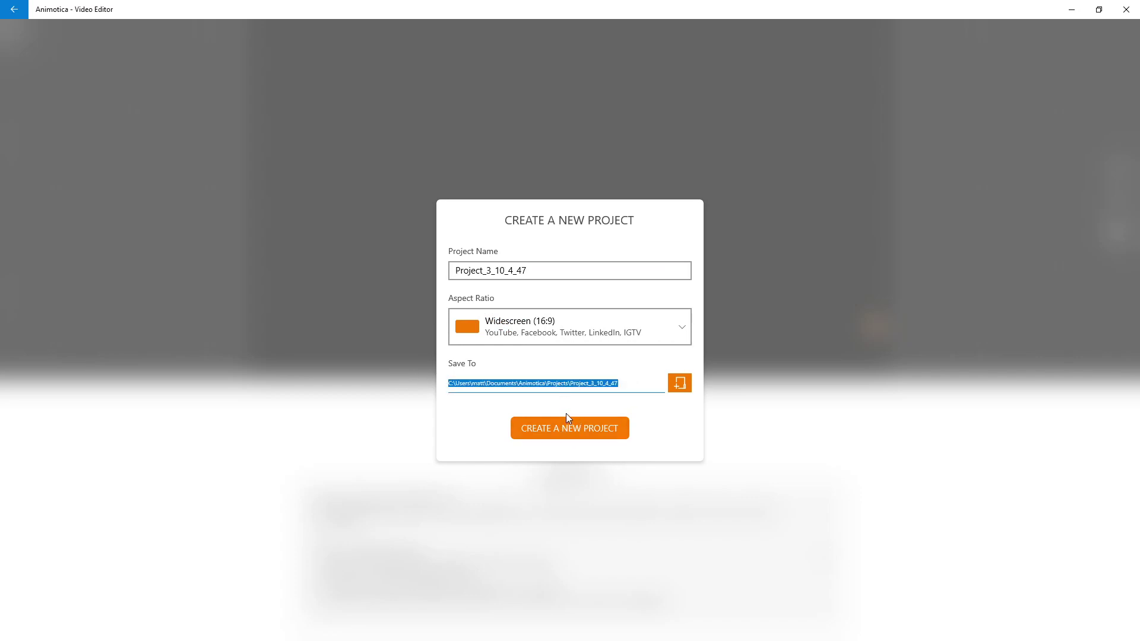
pyautogui.click(602, 326)
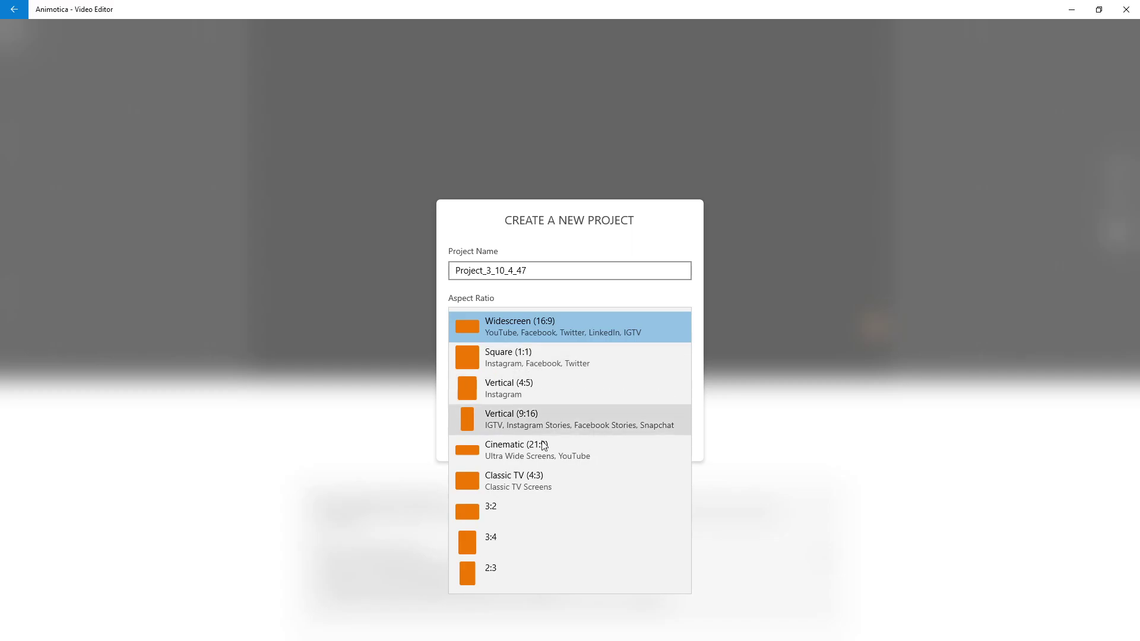
pyautogui.click(471, 328)
pyautogui.click(549, 423)
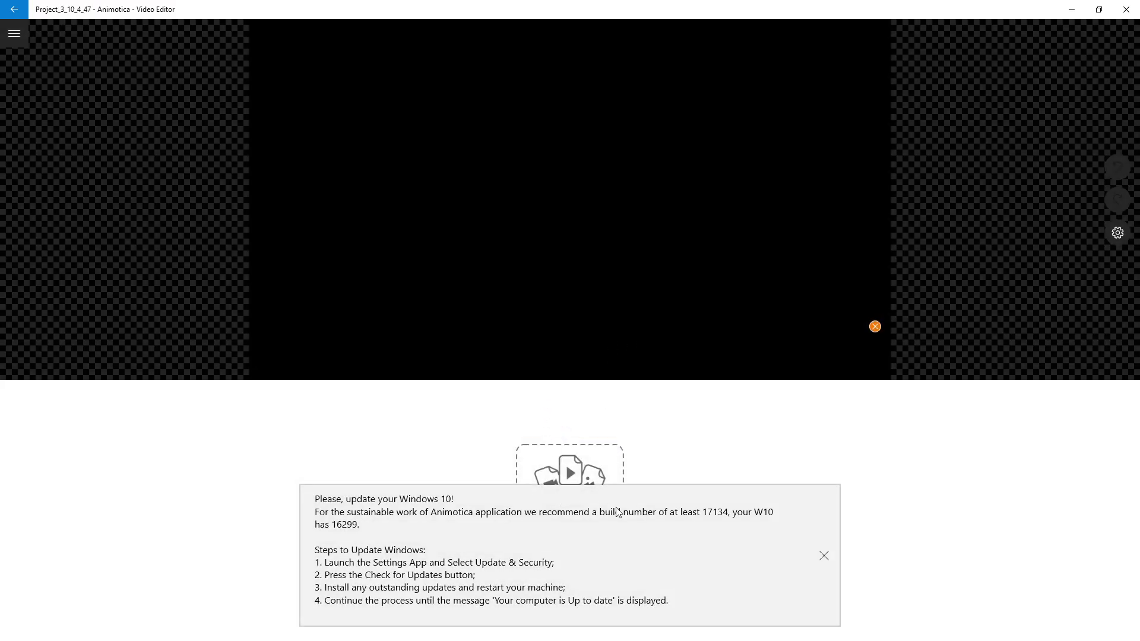
# Step: Dismiss the update-Windows notice, then glance at the preview settings and navigation pane and close both
pyautogui.click(825, 557)
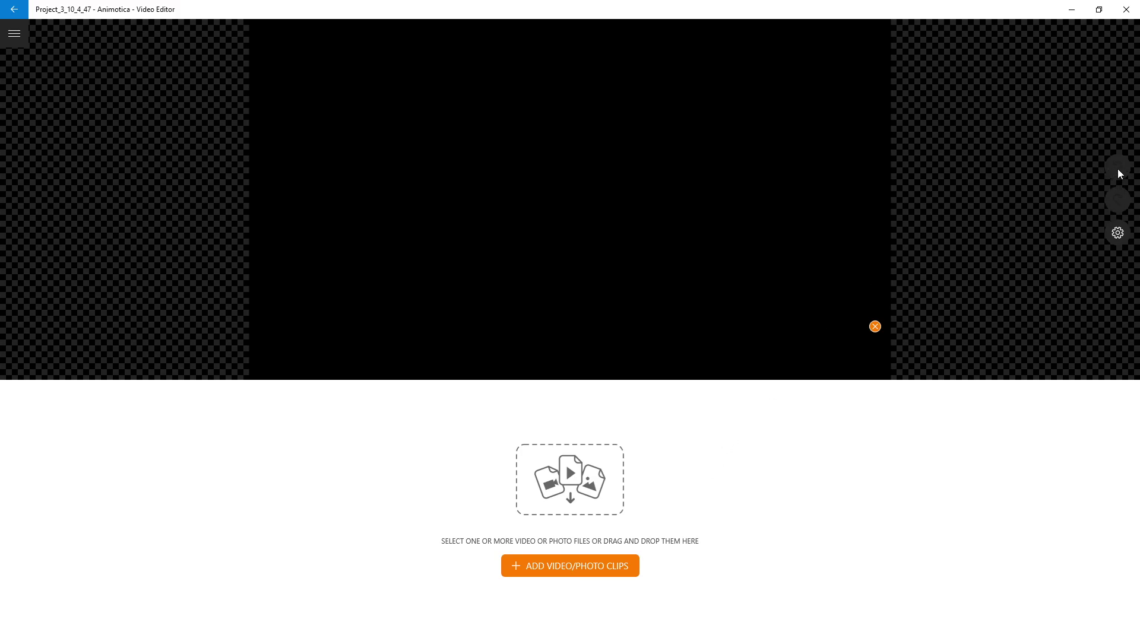
pyautogui.click(1118, 235)
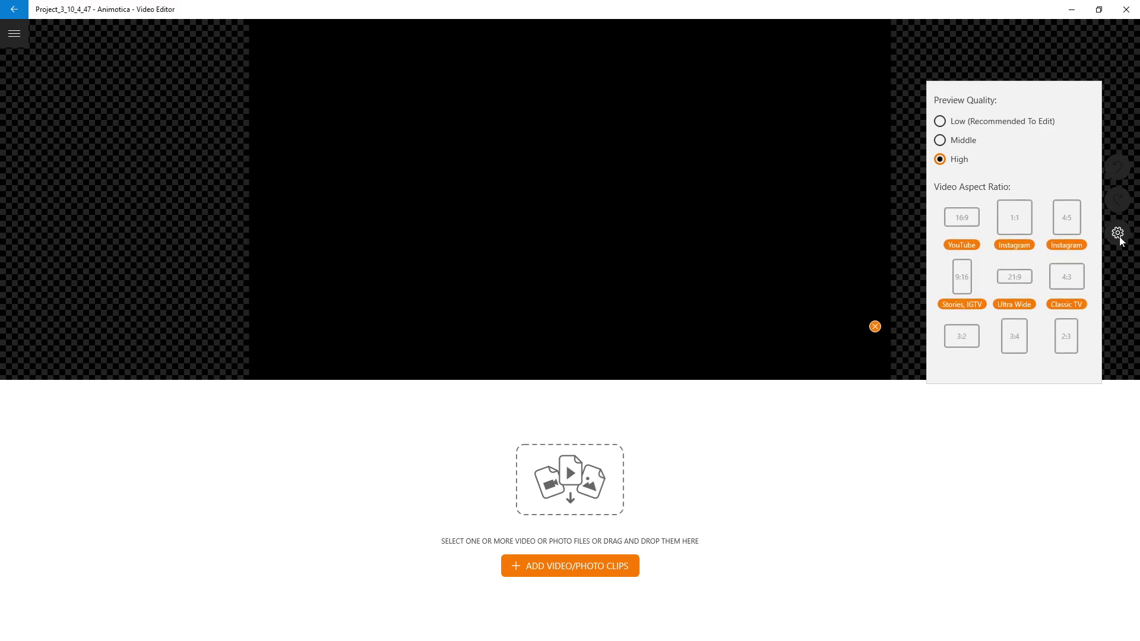
pyautogui.click(878, 524)
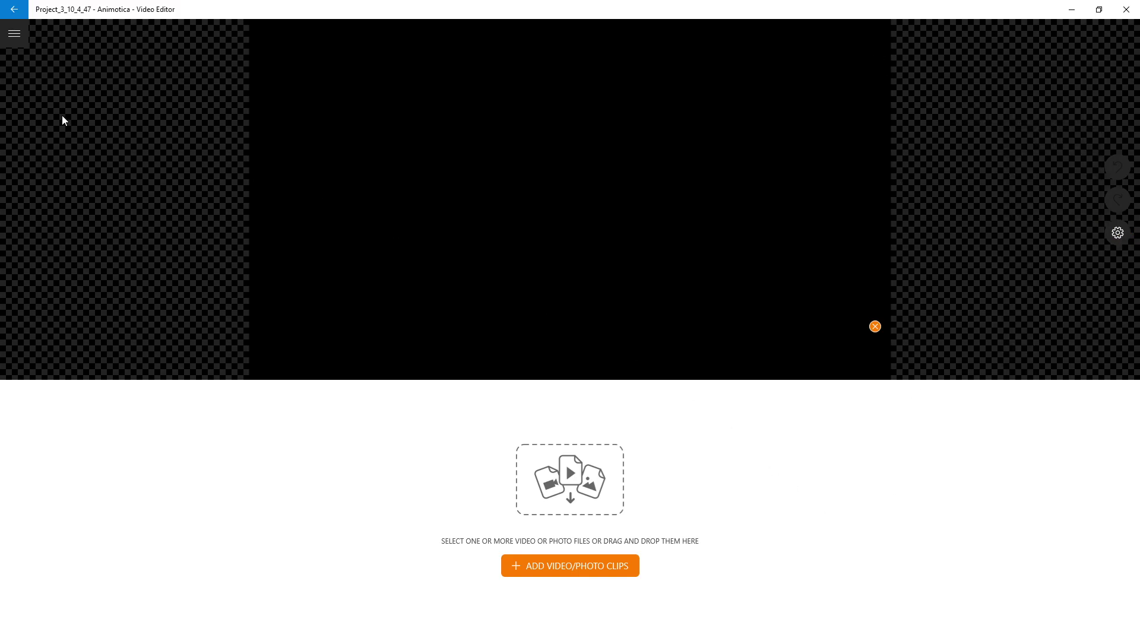
pyautogui.click(14, 34)
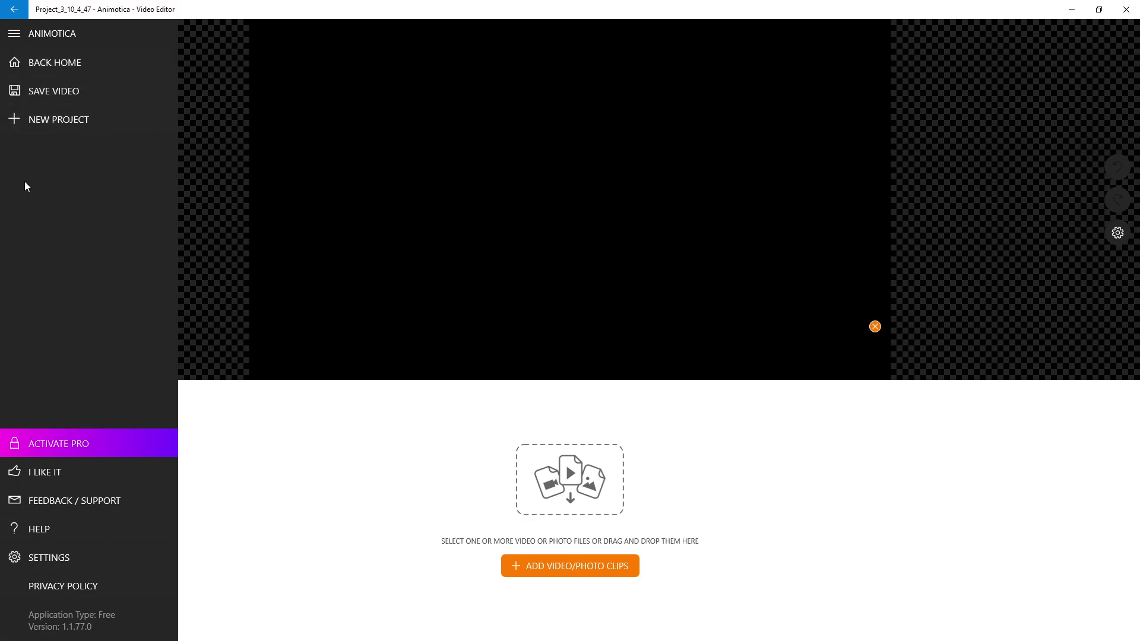
pyautogui.click(420, 562)
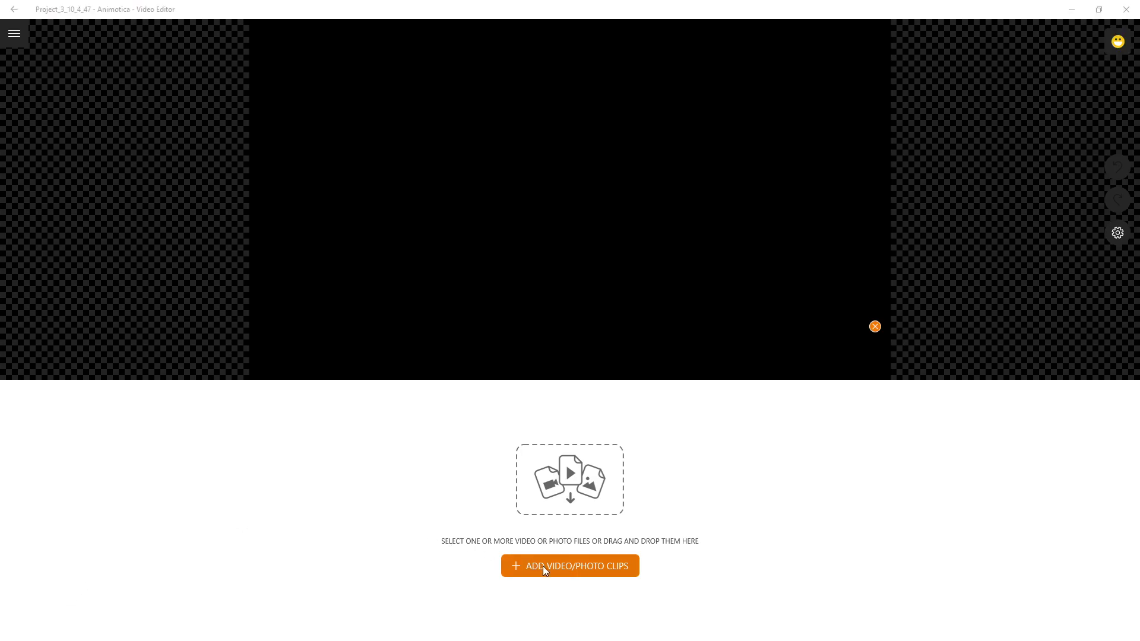
# Step: Try capturing a clip from the camera, then close the camera-in-use error
pyautogui.click(572, 564)
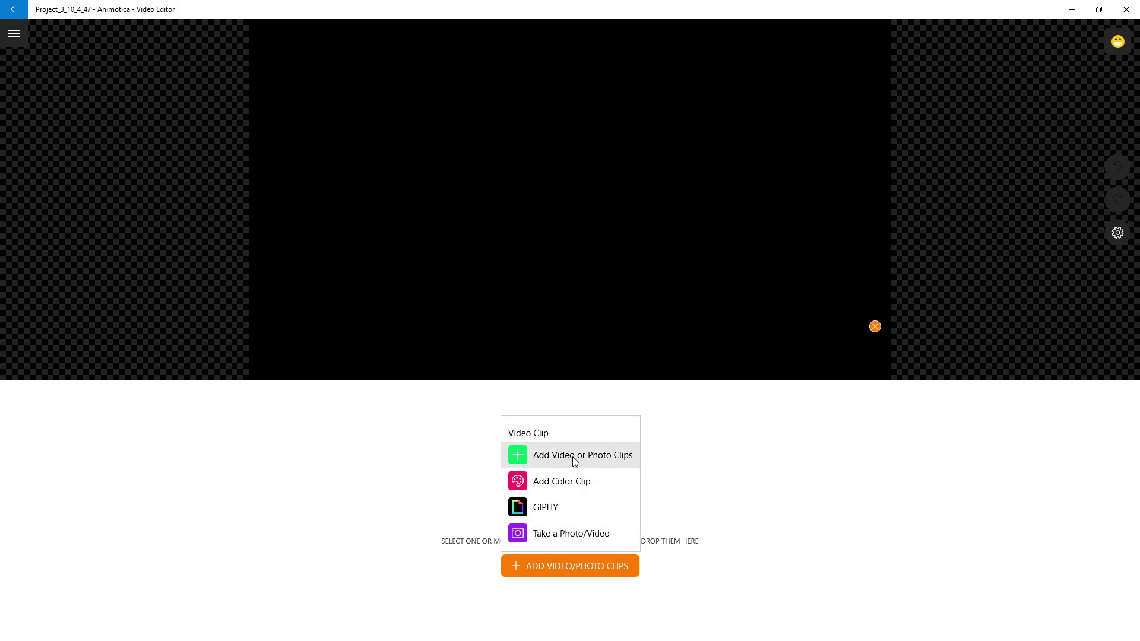
pyautogui.click(567, 533)
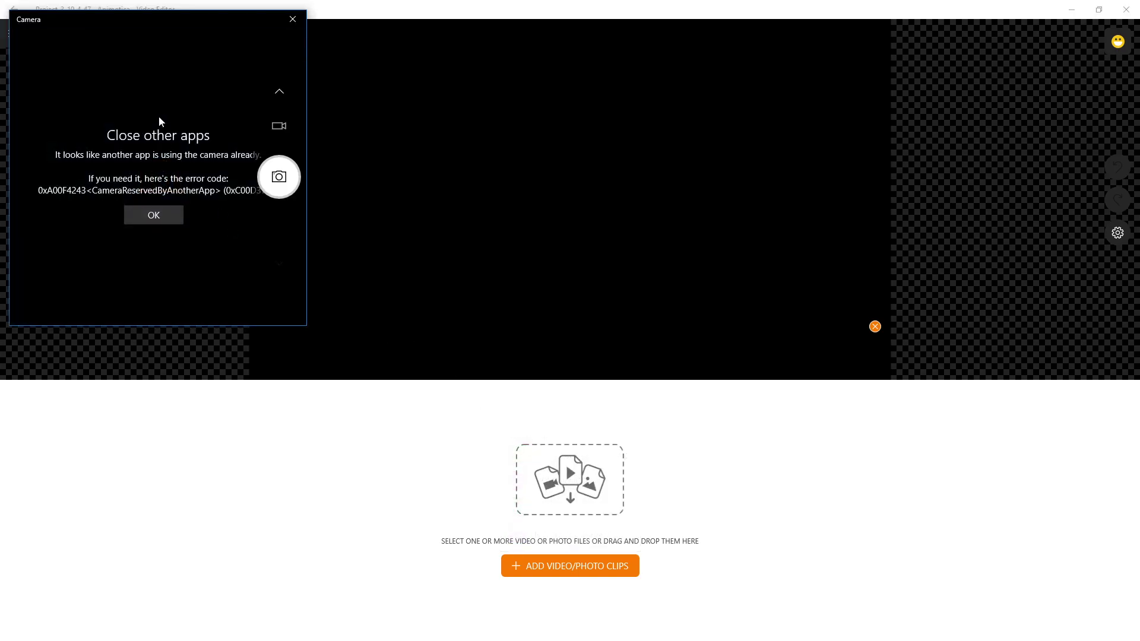
pyautogui.click(293, 20)
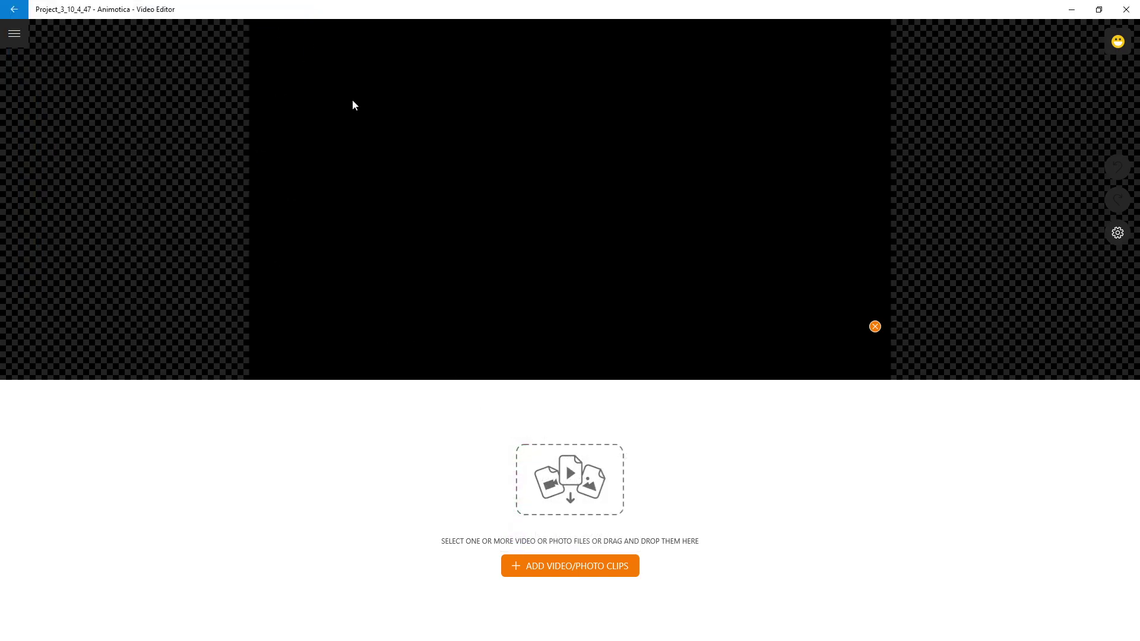
pyautogui.click(565, 565)
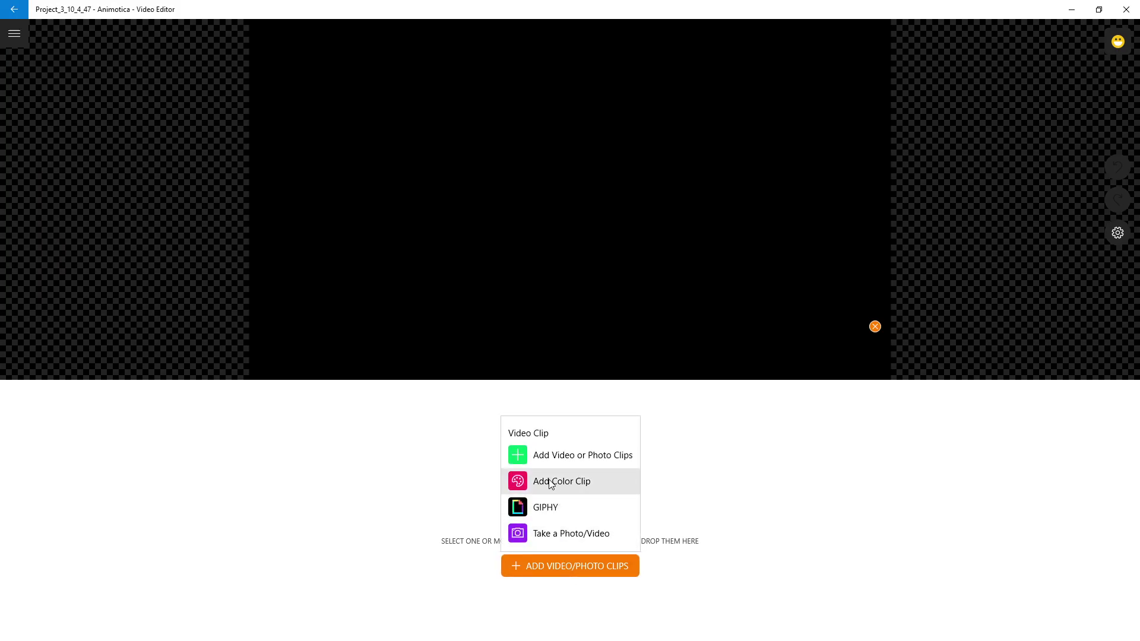
pyautogui.click(578, 458)
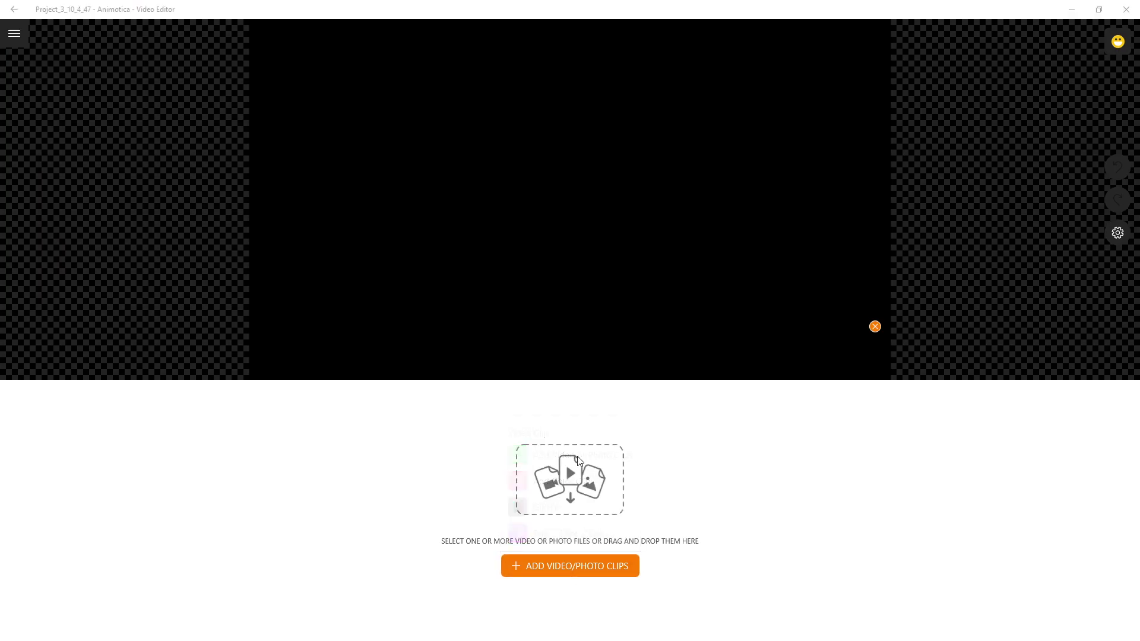
pyautogui.click(60, 232)
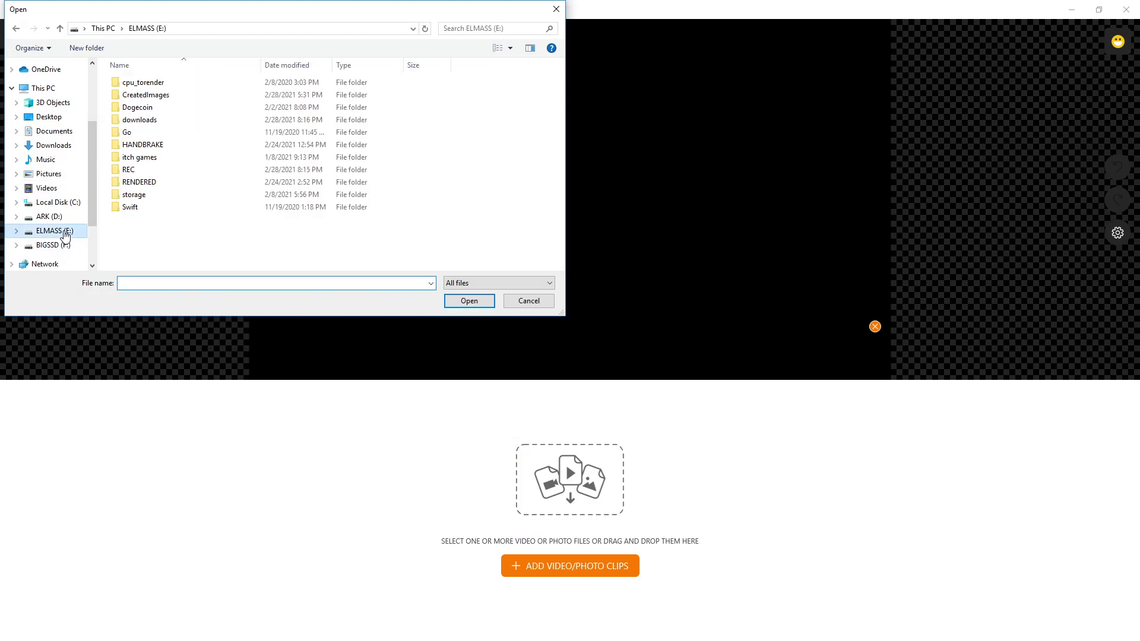
pyautogui.doubleClick(130, 180)
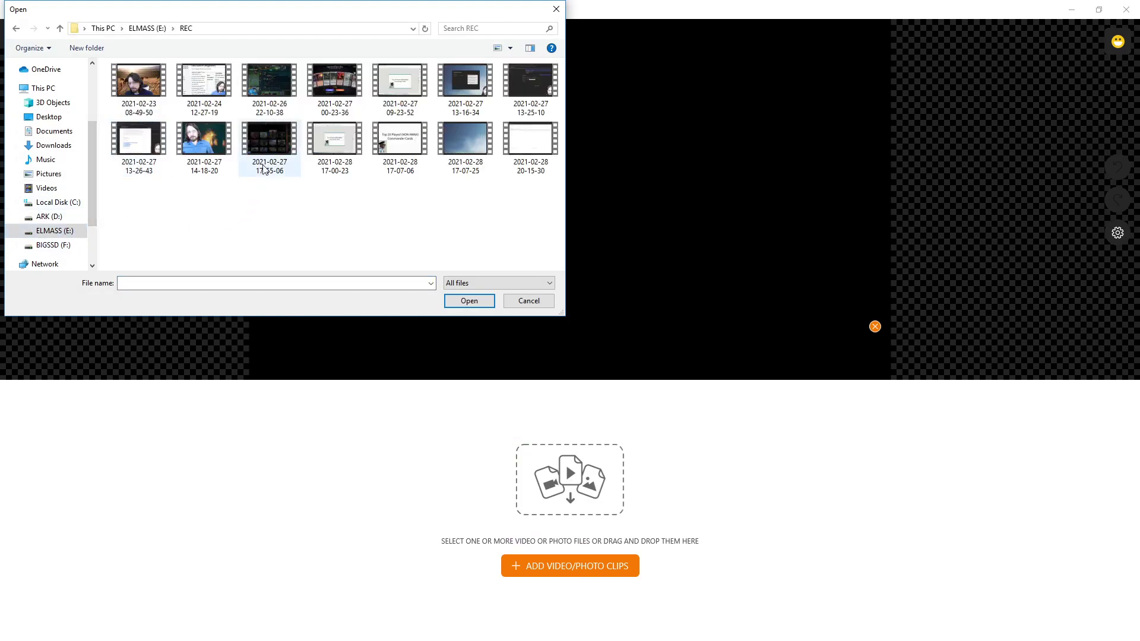
pyautogui.click(321, 98)
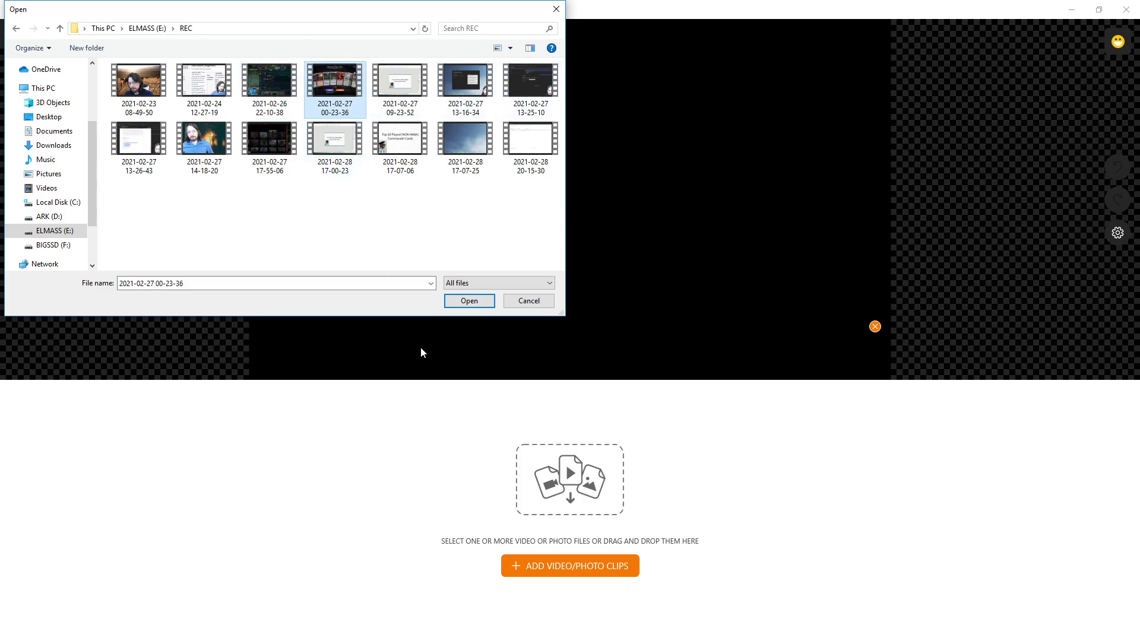
pyautogui.click(457, 302)
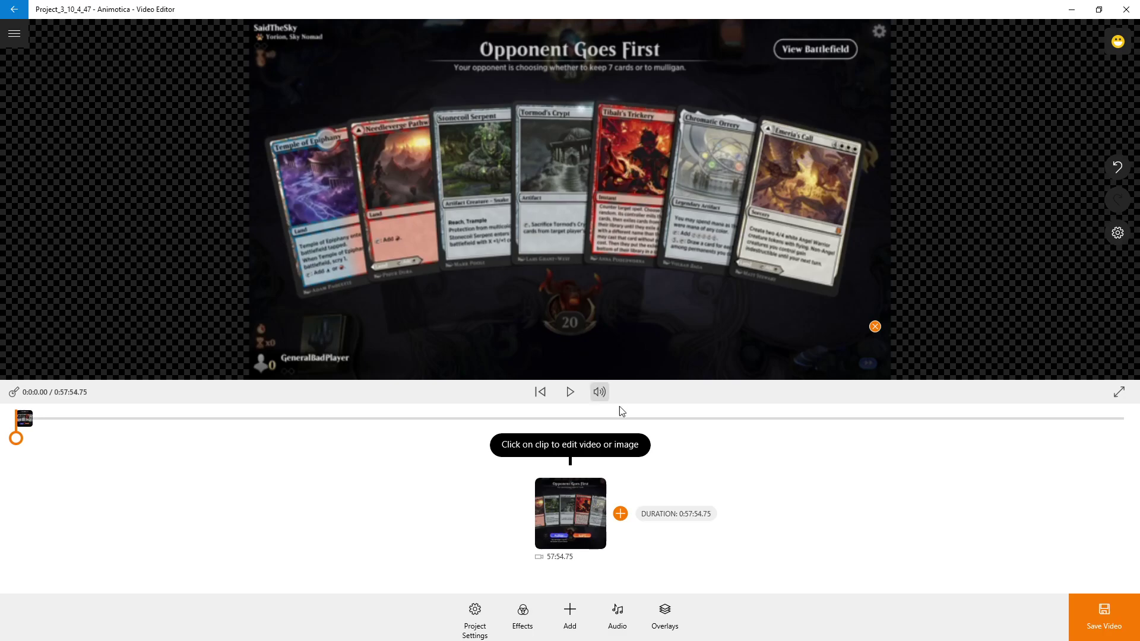
# Step: Cycle the preview quality through Middle and Low, leaving it at High
pyautogui.click(1117, 234)
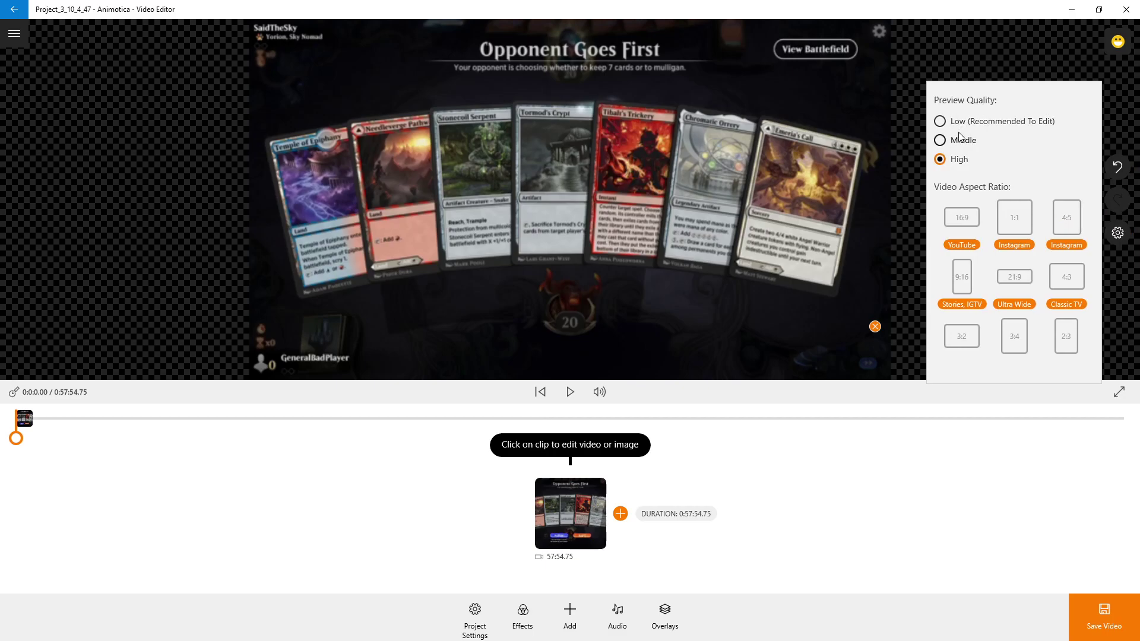
pyautogui.click(950, 140)
pyautogui.click(947, 122)
pyautogui.click(945, 141)
pyautogui.click(940, 160)
# Step: Preview the clip in 1:1, 16:9, 9:16, 21:9, 4:3, 3:4 and 3:2 aspect ratios
pyautogui.click(1023, 220)
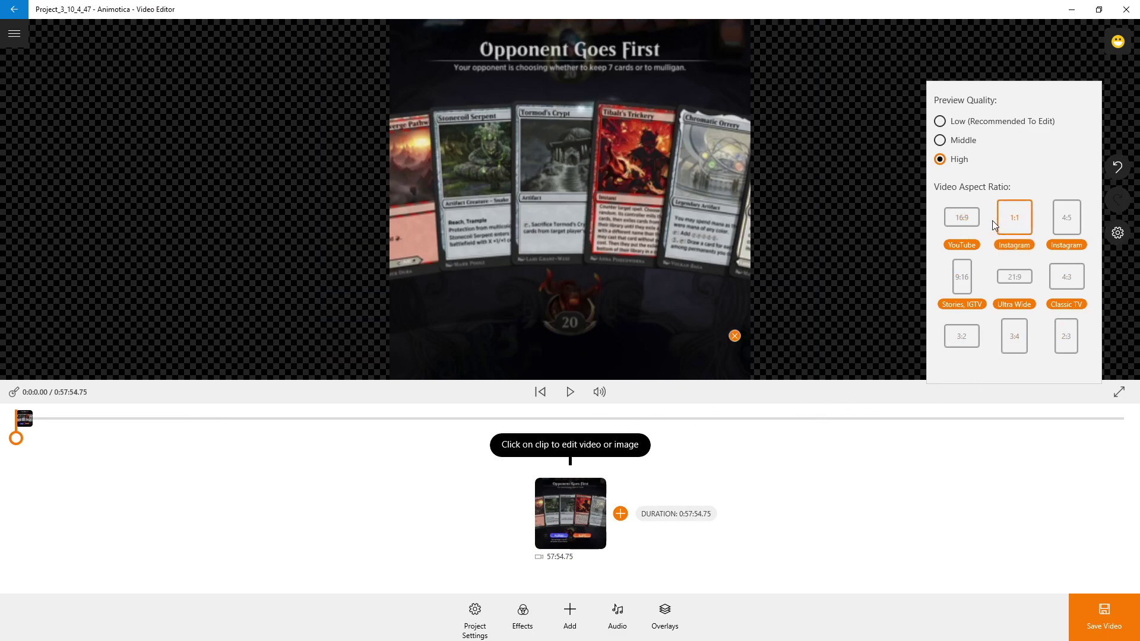
pyautogui.click(970, 221)
pyautogui.click(963, 269)
pyautogui.click(1013, 274)
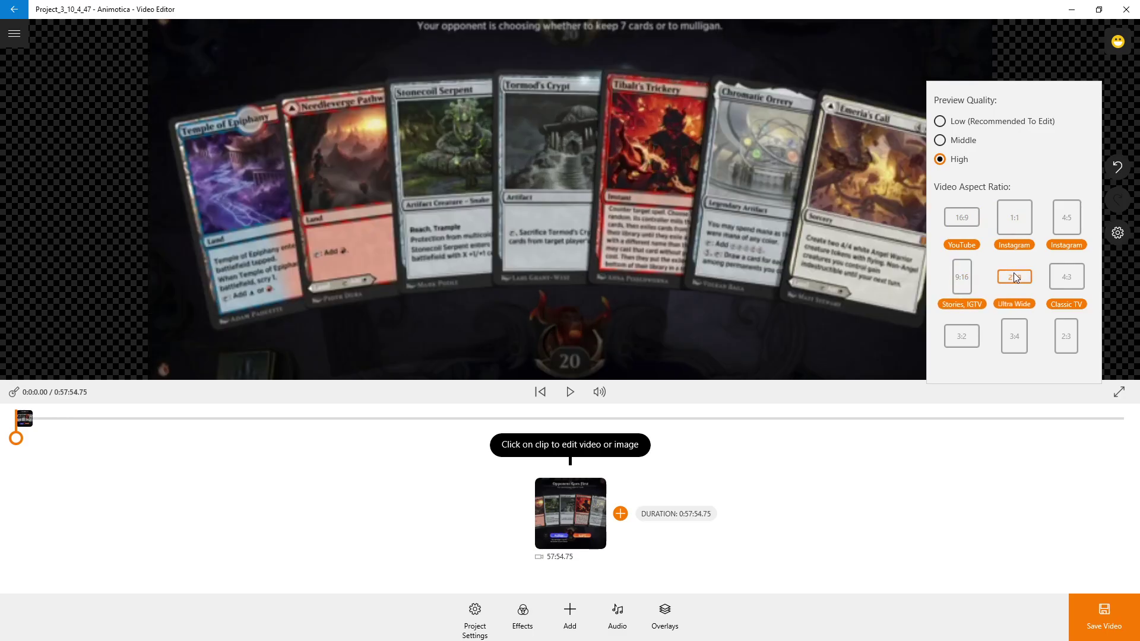
pyautogui.click(1058, 273)
pyautogui.click(1014, 336)
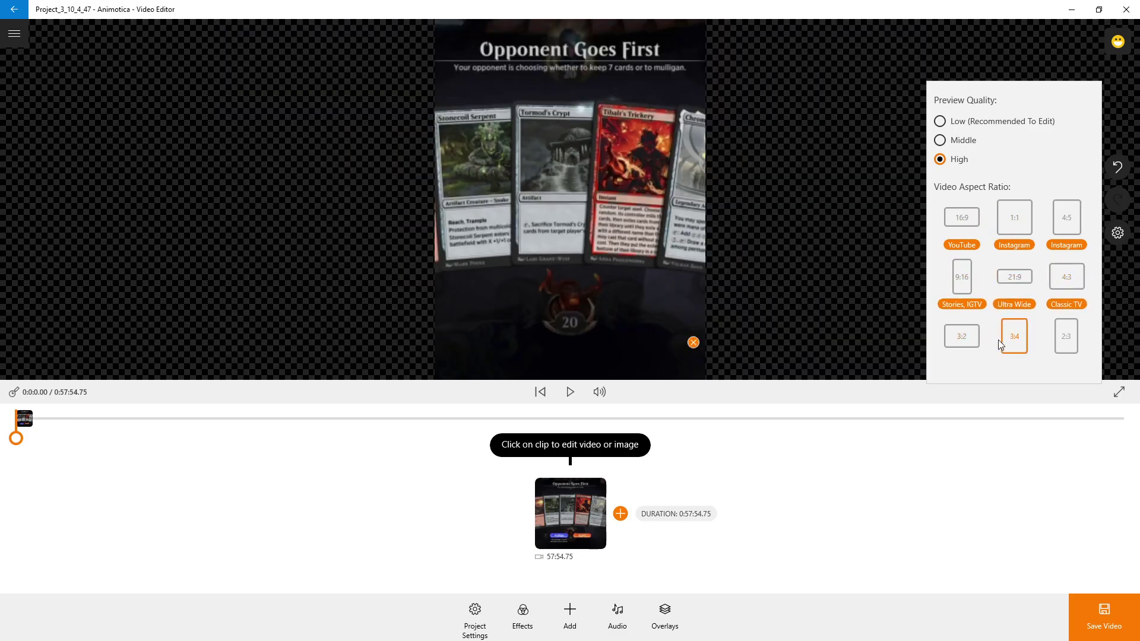
pyautogui.click(965, 338)
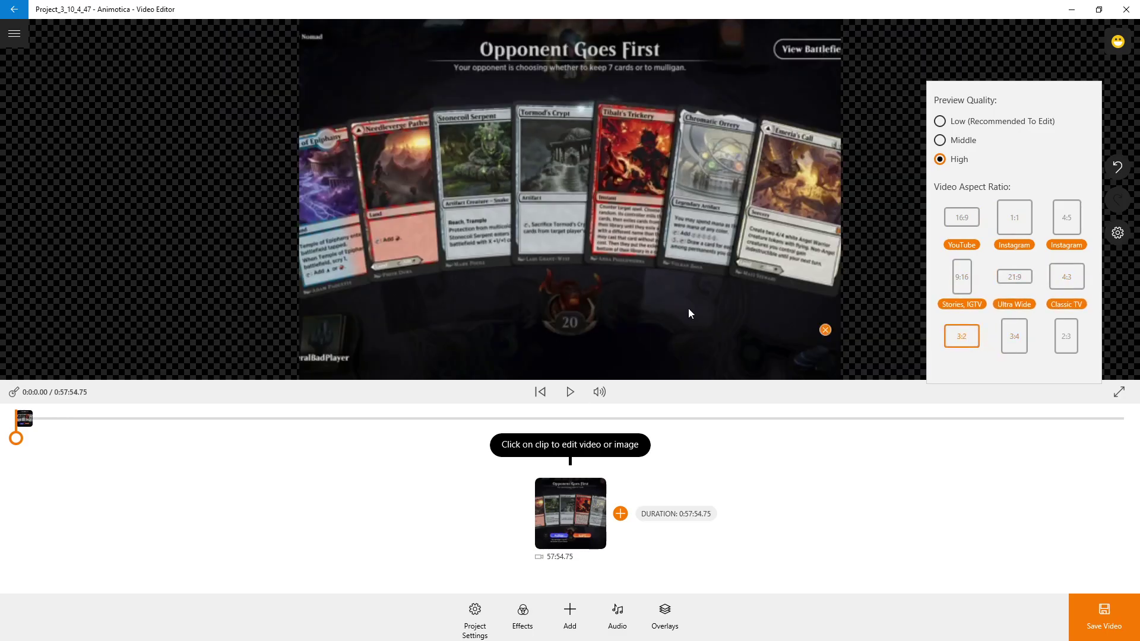
# Step: Compare the 2:3, 3:4, 4:3, 4:5 and 1:1 framings, then return to 16:9 and close the settings
pyautogui.click(1070, 341)
pyautogui.click(1018, 341)
pyautogui.click(1072, 336)
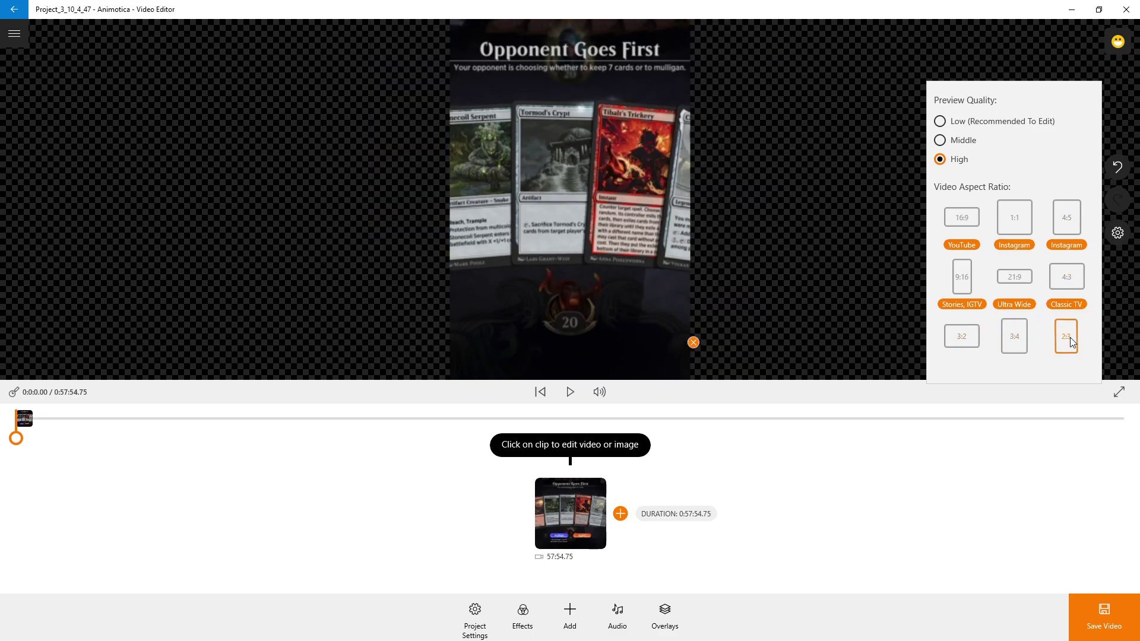
pyautogui.click(1020, 341)
pyautogui.click(1067, 280)
pyautogui.click(1067, 215)
pyautogui.click(1015, 218)
pyautogui.click(962, 218)
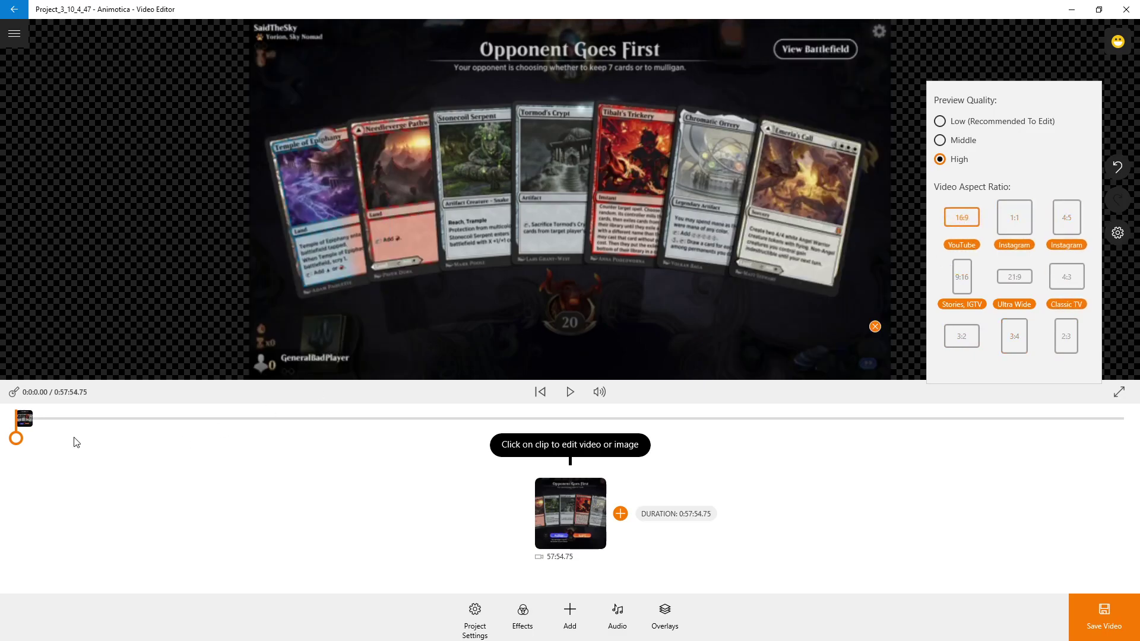
pyautogui.click(34, 423)
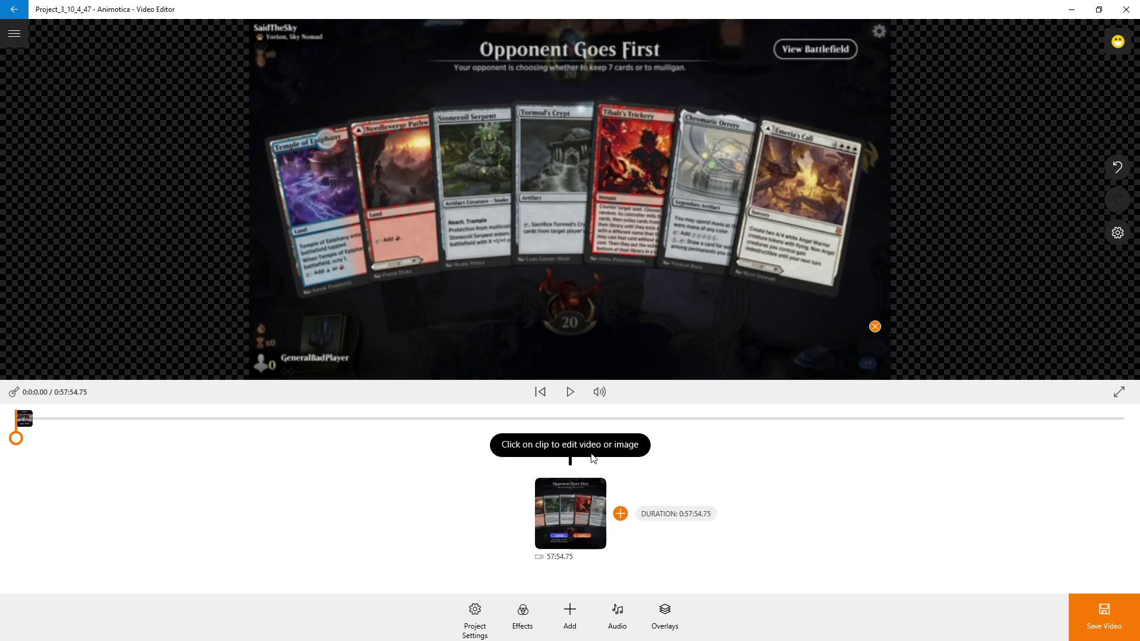
# Step: Select the gameplay clip, glance at the Trim options, and scrub the preview forward
pyautogui.click(572, 504)
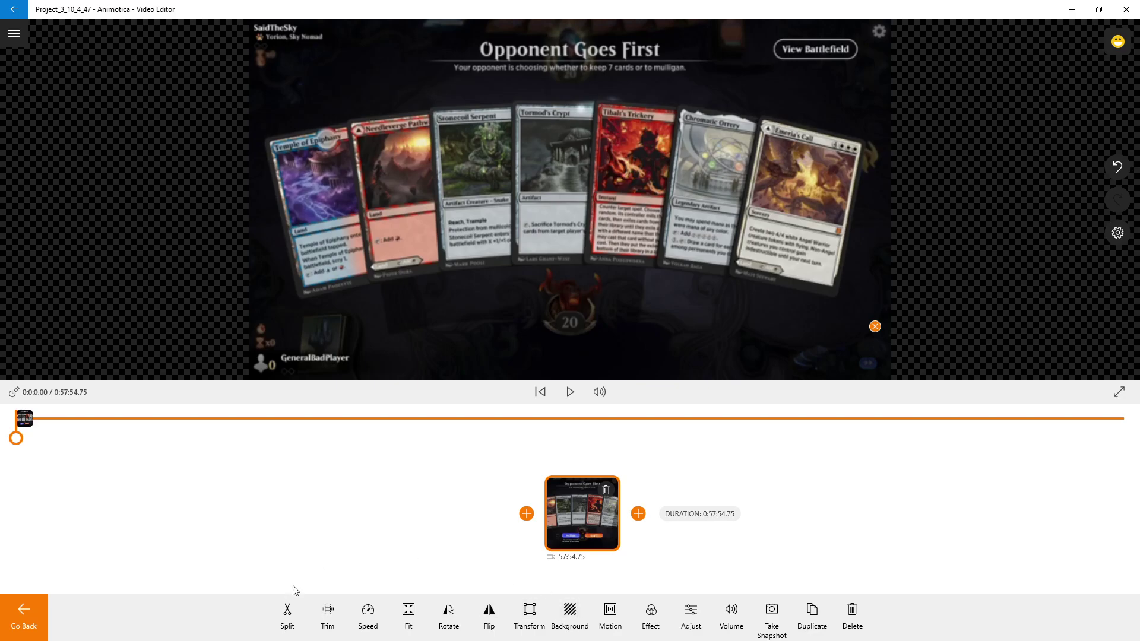
pyautogui.click(328, 616)
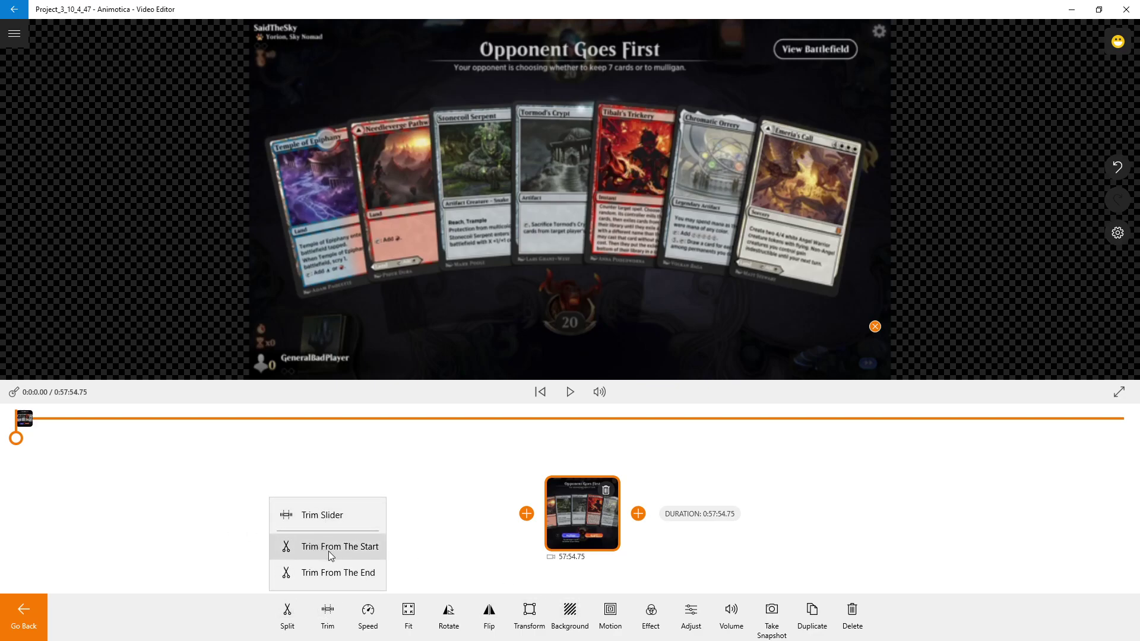
pyautogui.click(117, 462)
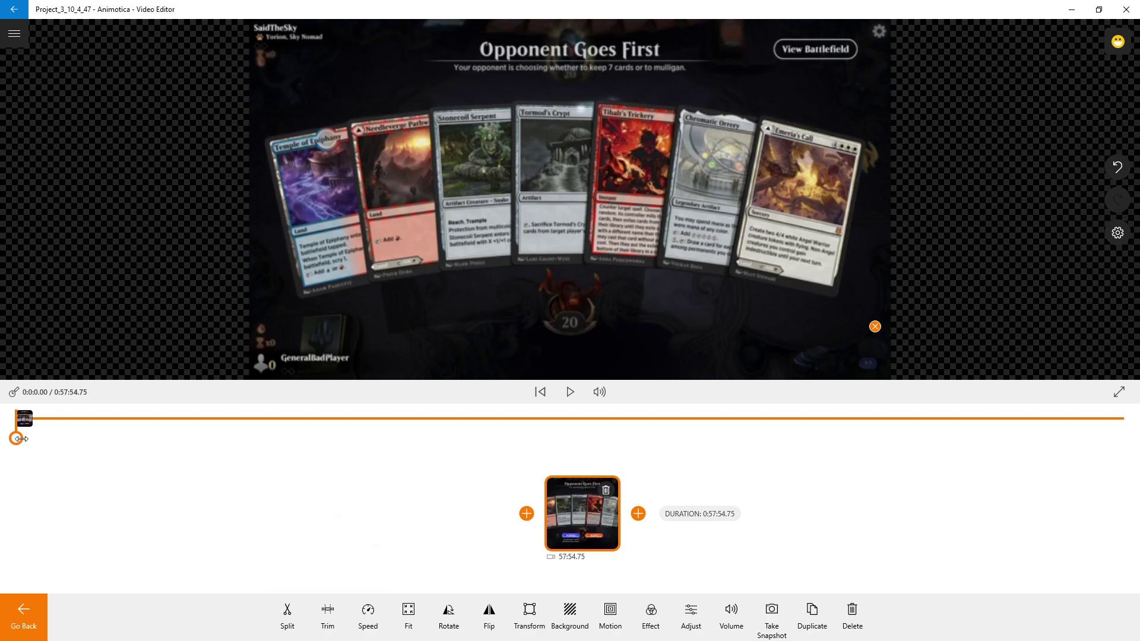
pyautogui.moveTo(16, 439); pyautogui.dragTo(593, 445)
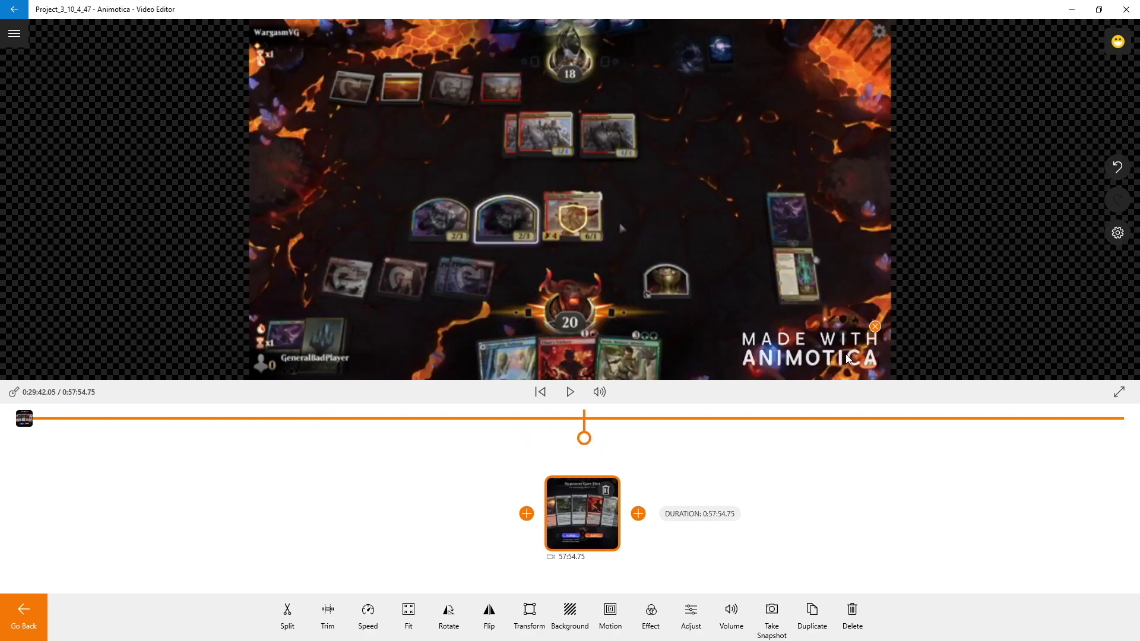
# Step: Try removing the MADE WITH ANIMOTICA watermark twice, closing the purchase page, then scrub back to 4:26
pyautogui.click(876, 327)
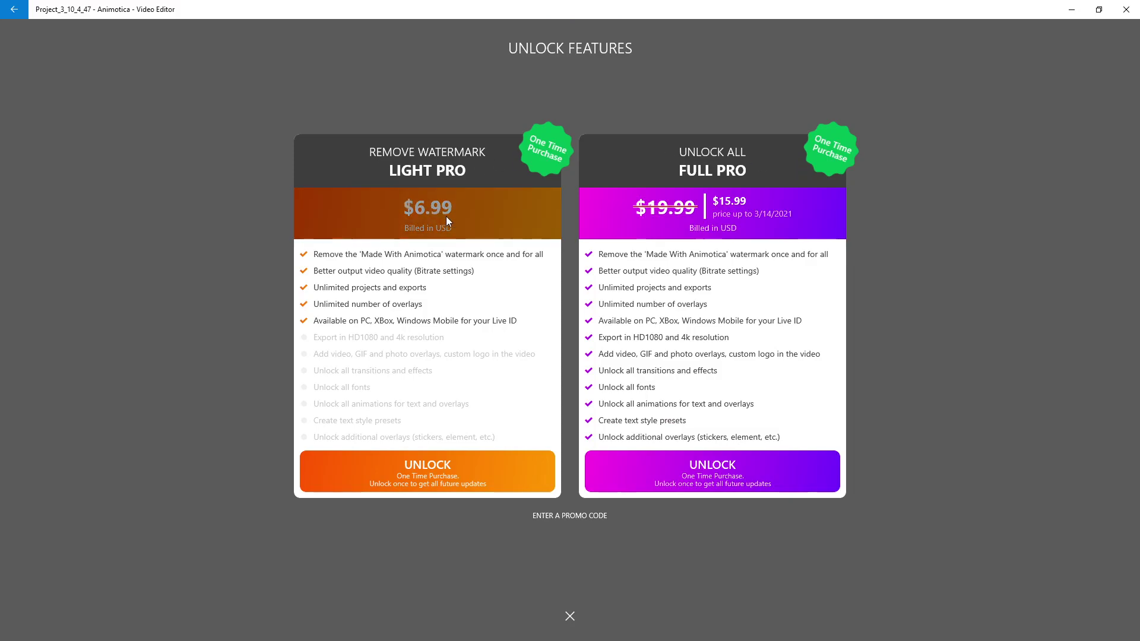
pyautogui.click(568, 617)
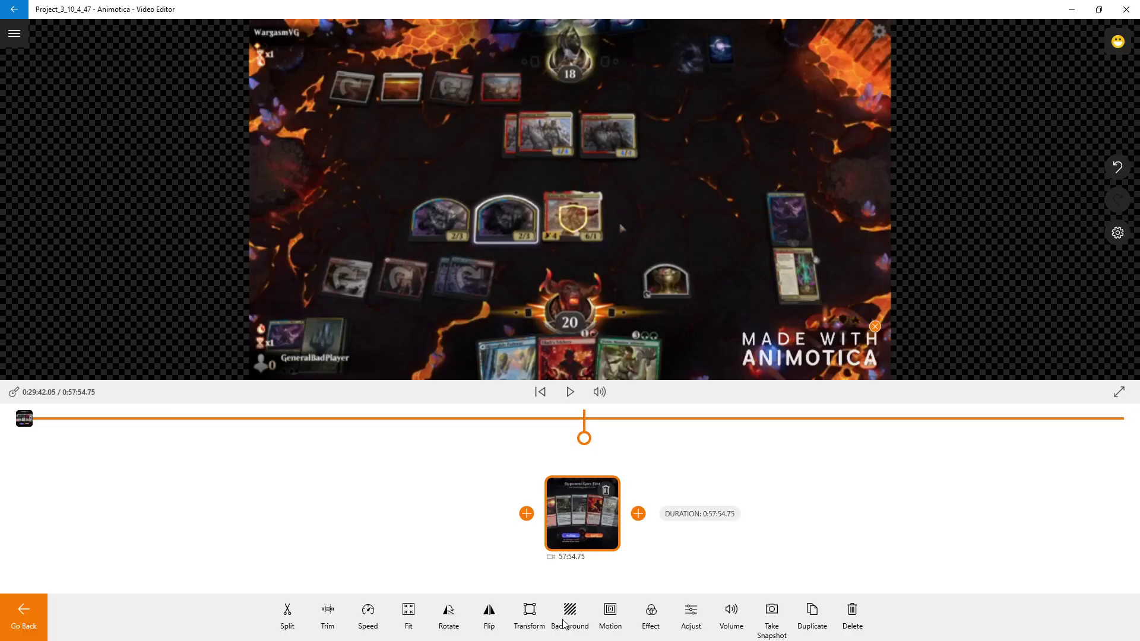
pyautogui.click(876, 326)
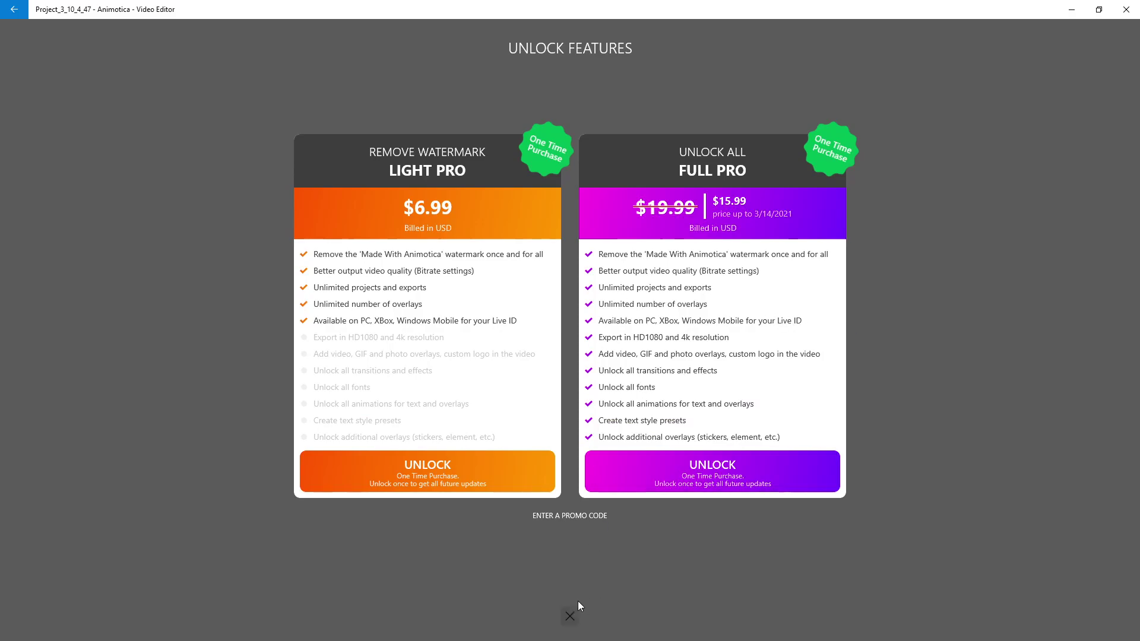
pyautogui.click(570, 616)
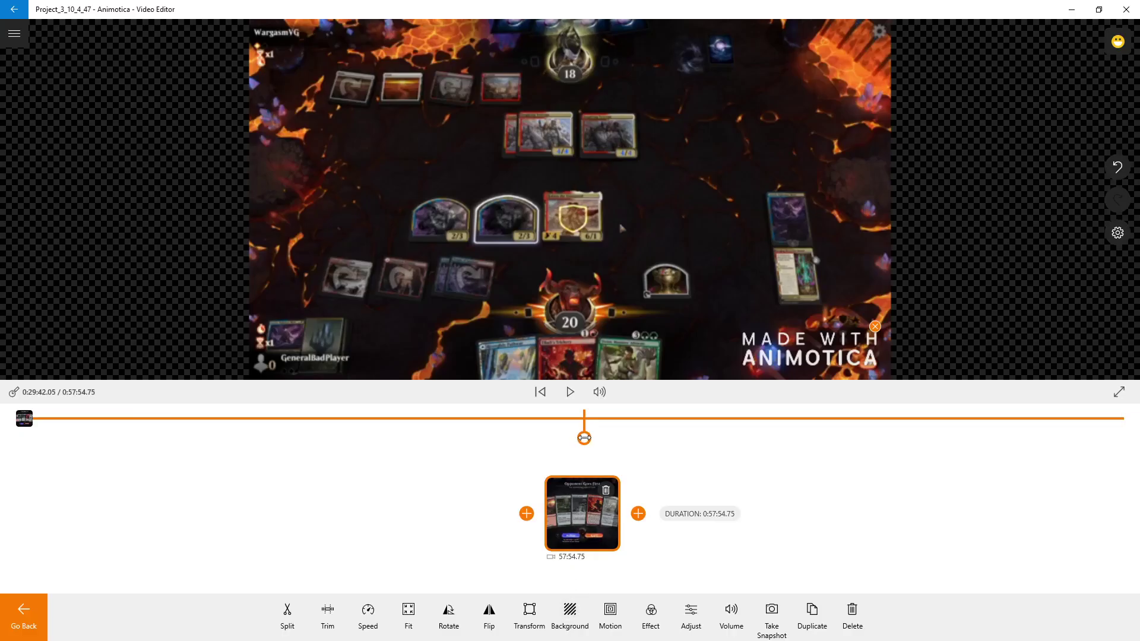
pyautogui.moveTo(584, 438); pyautogui.dragTo(101, 437)
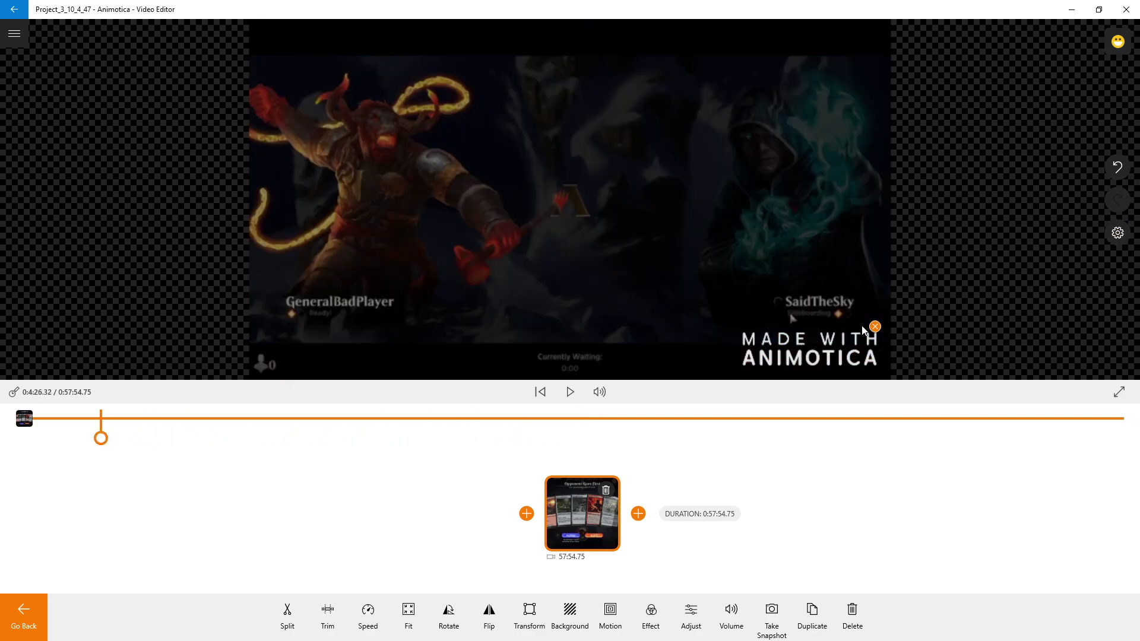
pyautogui.click(1117, 233)
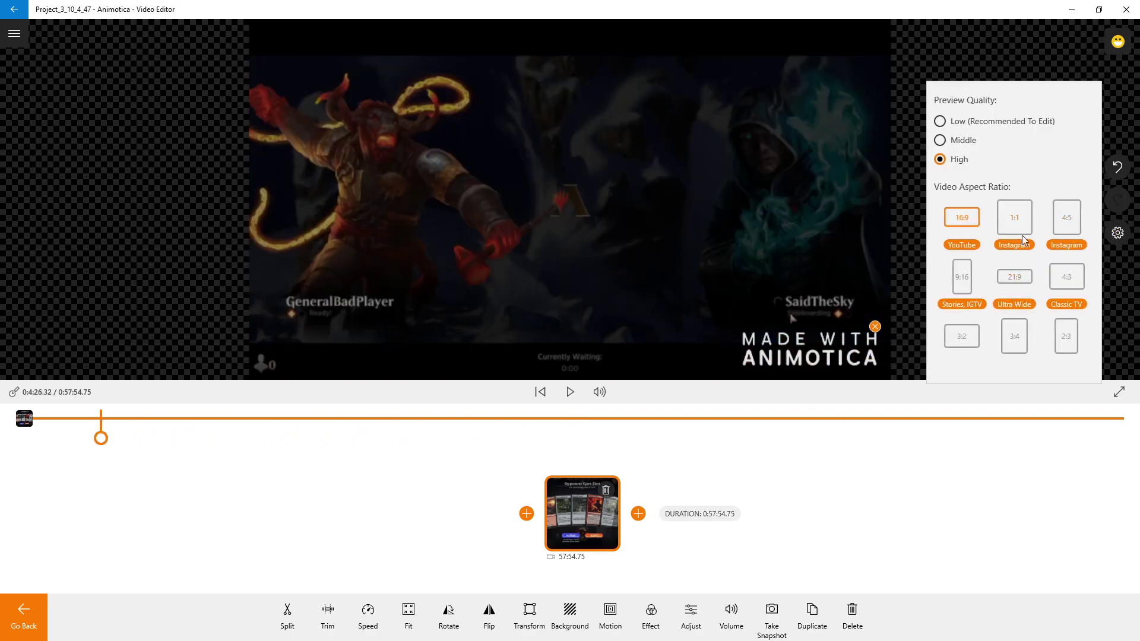
pyautogui.click(962, 278)
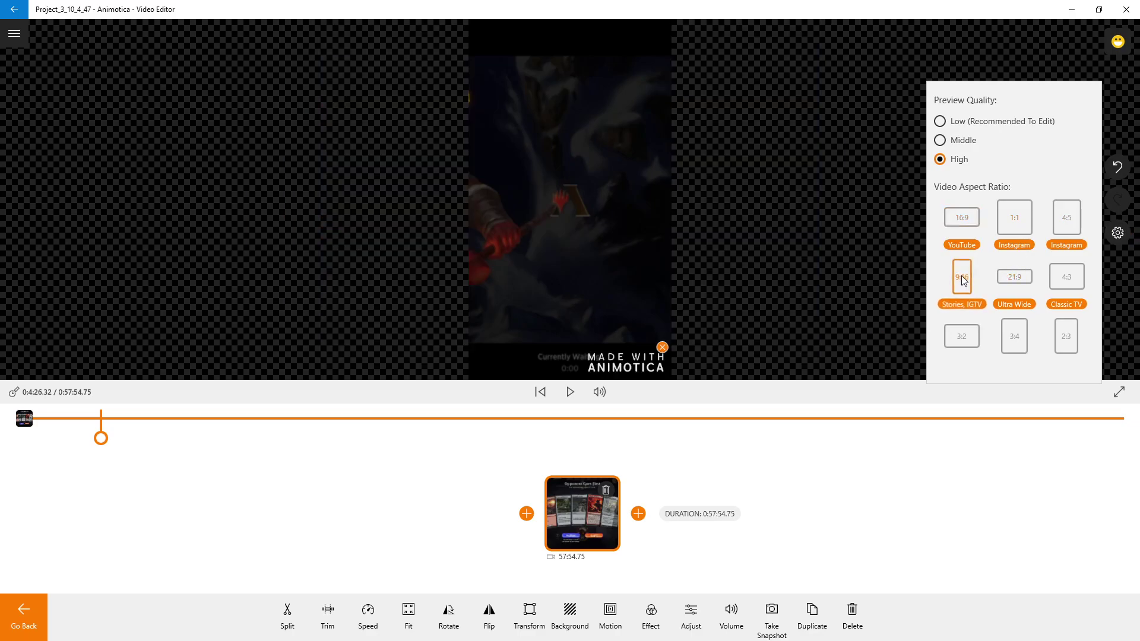
pyautogui.click(661, 352)
pyautogui.click(1118, 233)
pyautogui.click(961, 217)
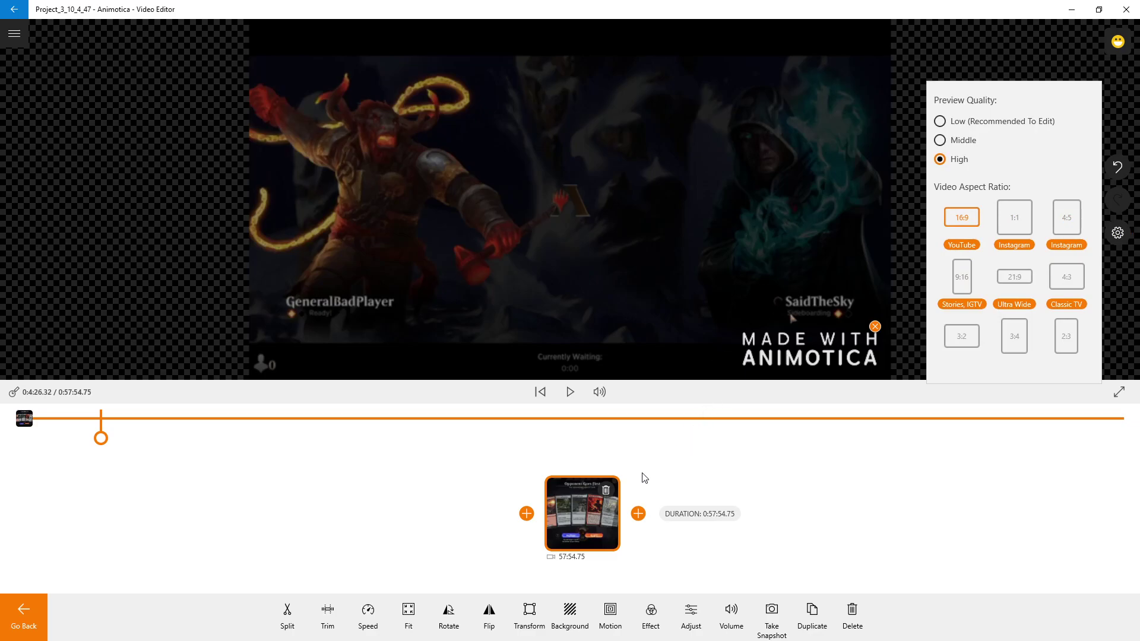
pyautogui.click(379, 473)
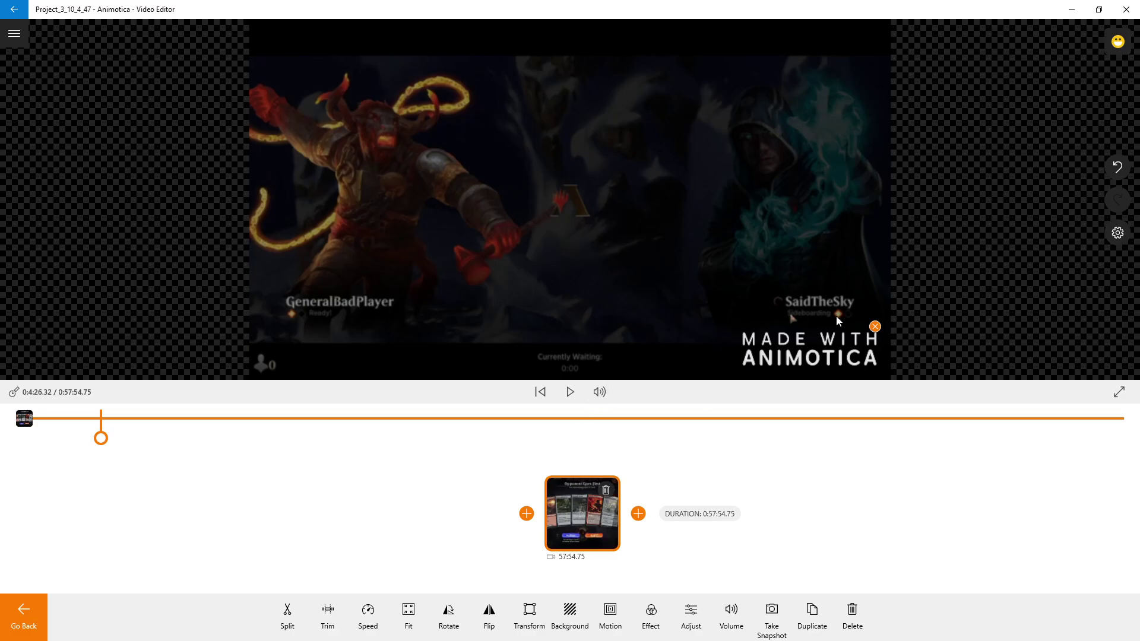
# Step: Dismiss the watermark removal offer twice while moving the preview to 0:29:23 of the clip
pyautogui.click(877, 328)
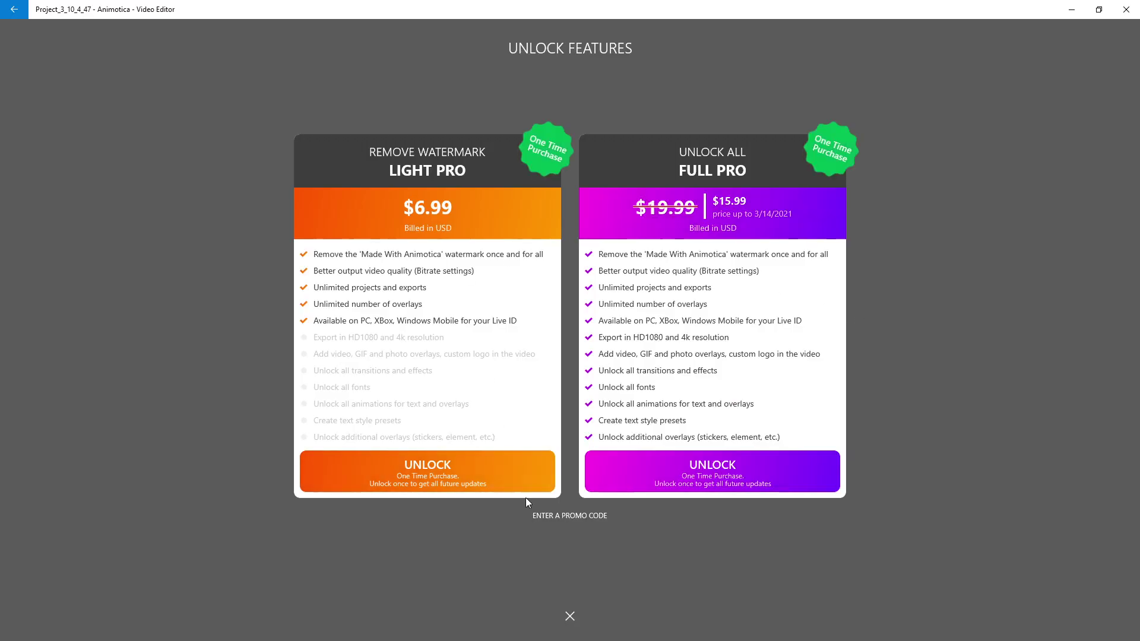
pyautogui.click(569, 615)
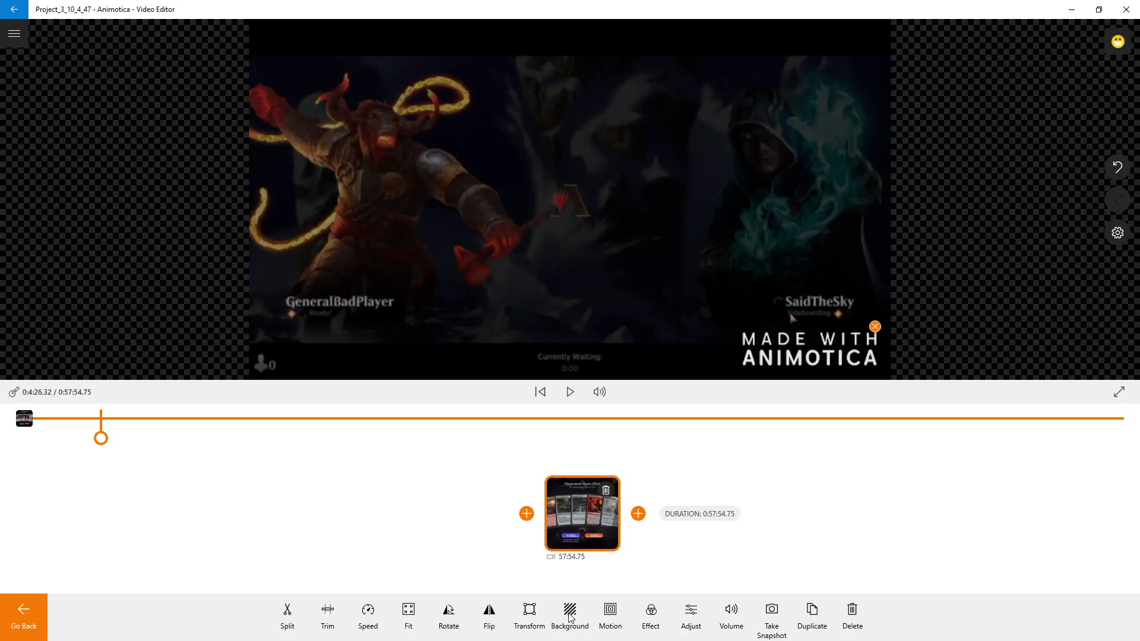
pyautogui.moveTo(98, 439); pyautogui.dragTo(577, 438)
pyautogui.click(876, 328)
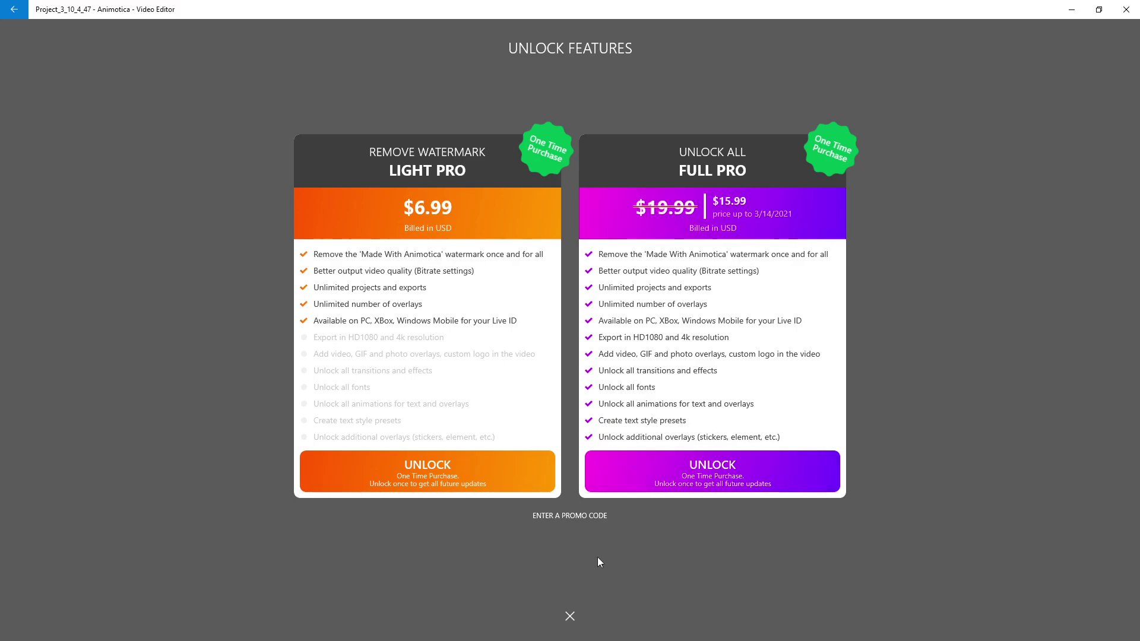
pyautogui.click(571, 621)
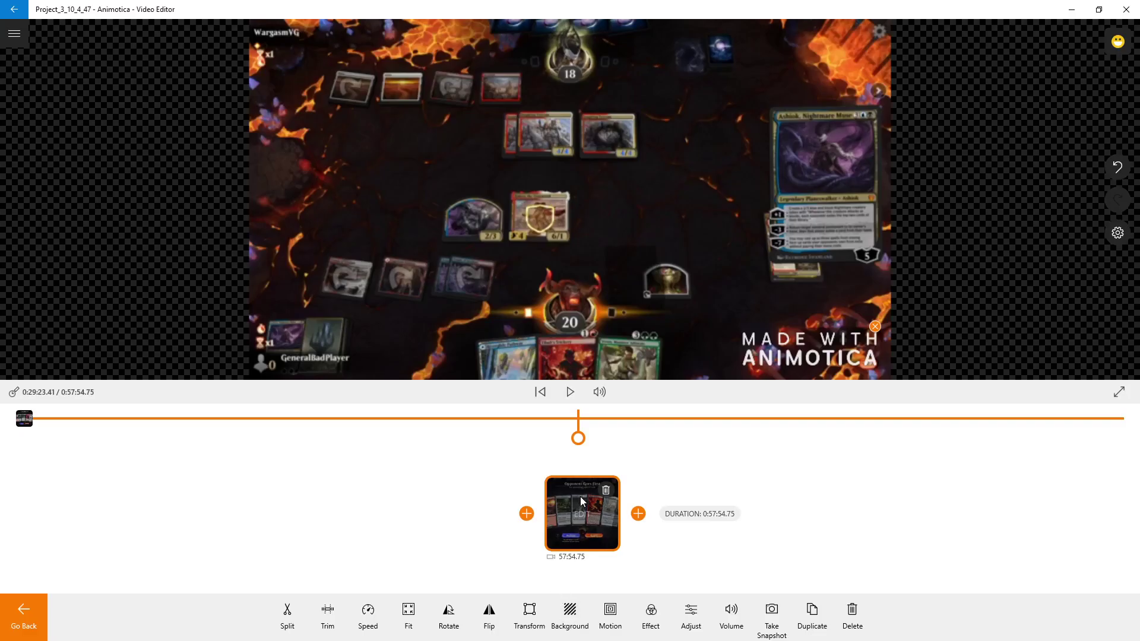
# Step: Scrub the preview to about 42 minutes, then back to 0:00 at the Opponent Goes First screen
pyautogui.moveTo(592, 437); pyautogui.dragTo(145, 498)
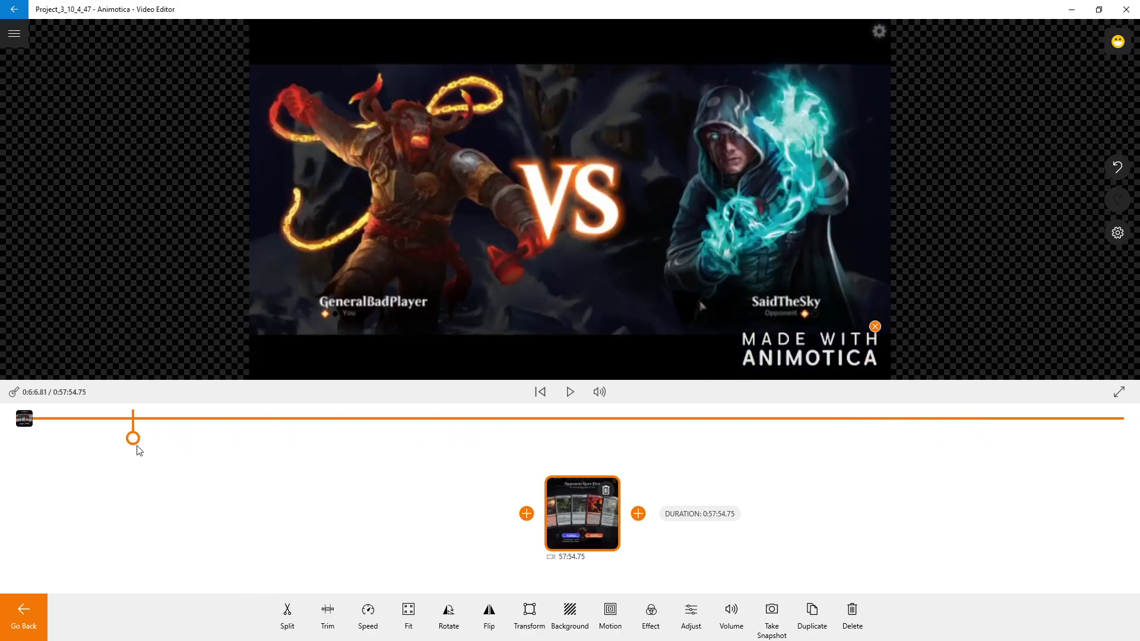
pyautogui.moveTo(130, 444); pyautogui.dragTo(16, 440)
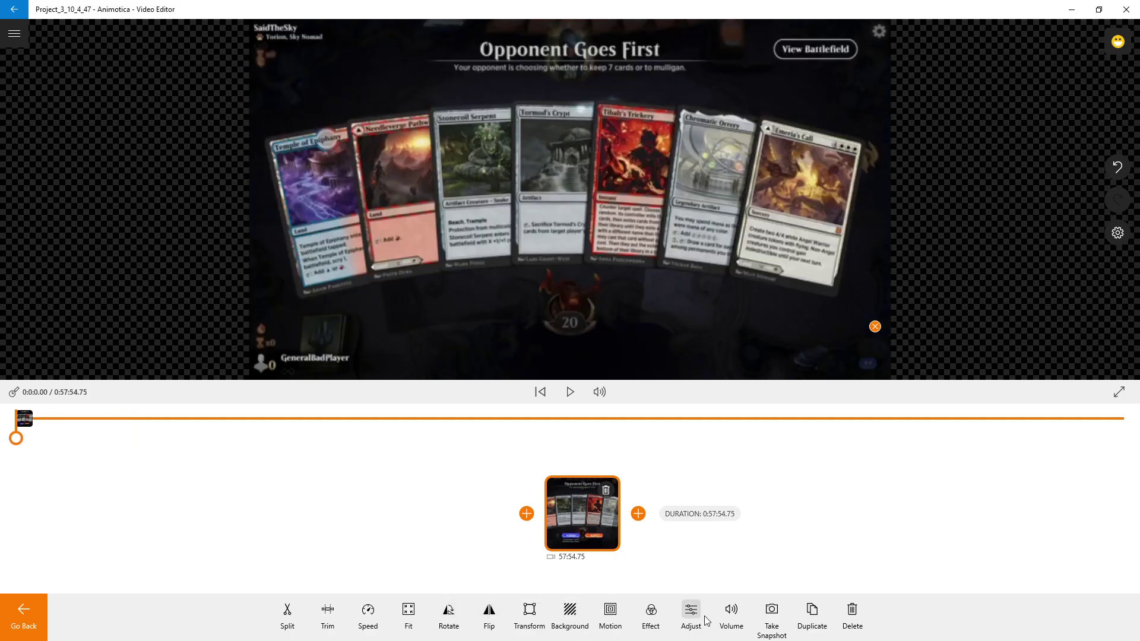
# Step: Try the M5F, M5, M4, M3 and M2F mirror effects on the clip, then set the effect to None
pyautogui.click(652, 612)
pyautogui.scroll(-5, 647, 515)
pyautogui.moveTo(602, 534); pyautogui.dragTo(793, 538)
pyautogui.scroll(-5, 638, 521)
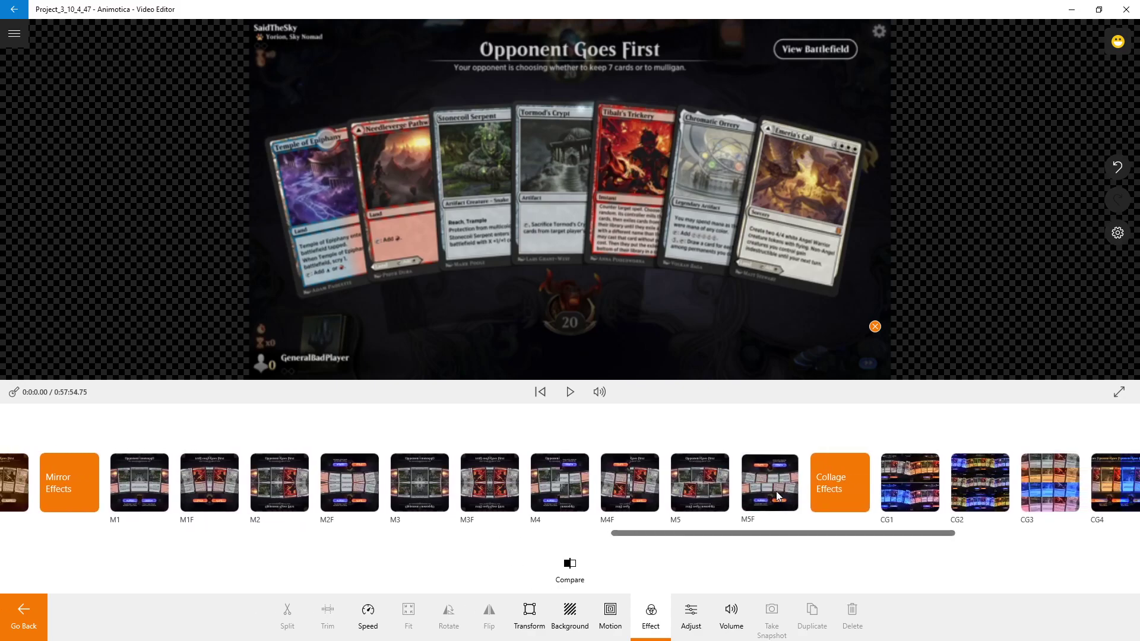
pyautogui.click(776, 490)
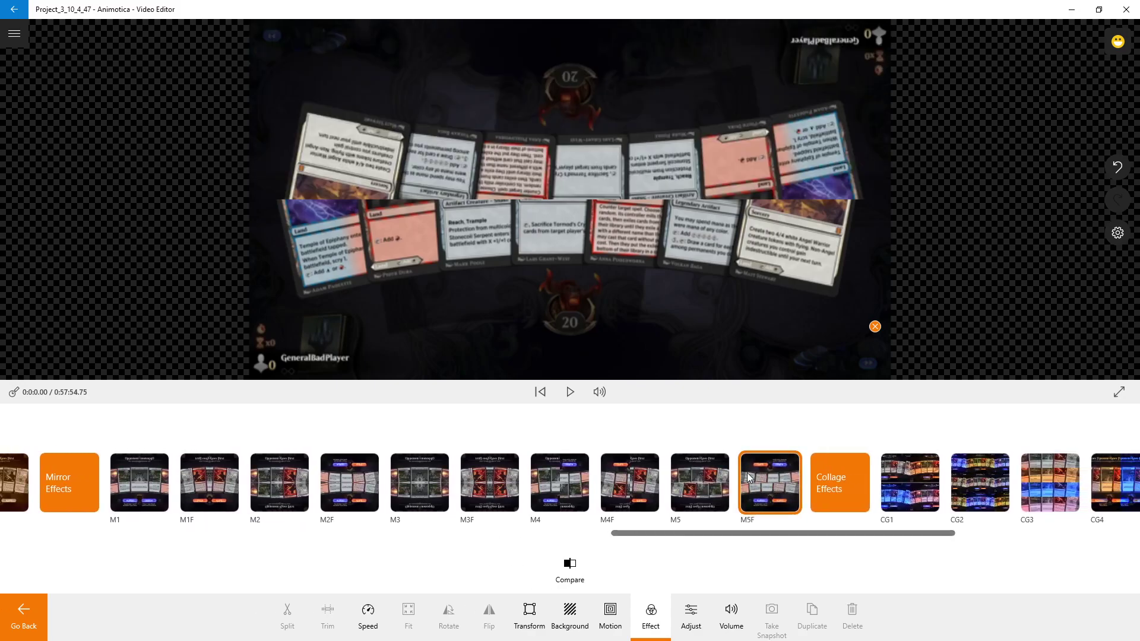
pyautogui.click(689, 482)
pyautogui.click(560, 482)
pyautogui.click(427, 489)
pyautogui.click(349, 484)
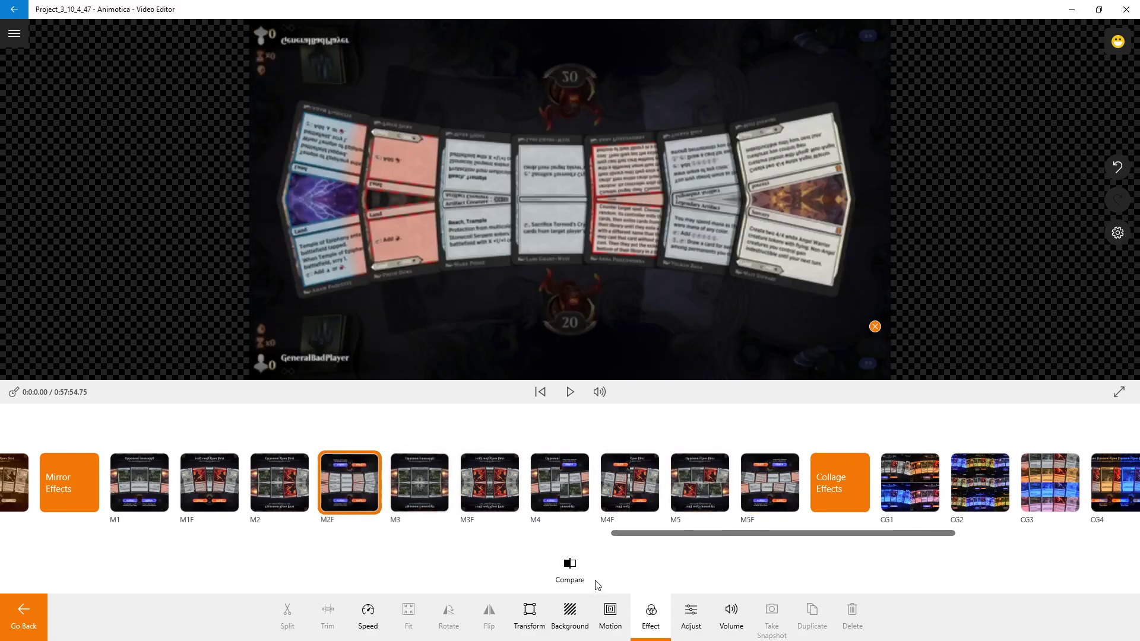
pyautogui.moveTo(662, 532); pyautogui.dragTo(14, 503)
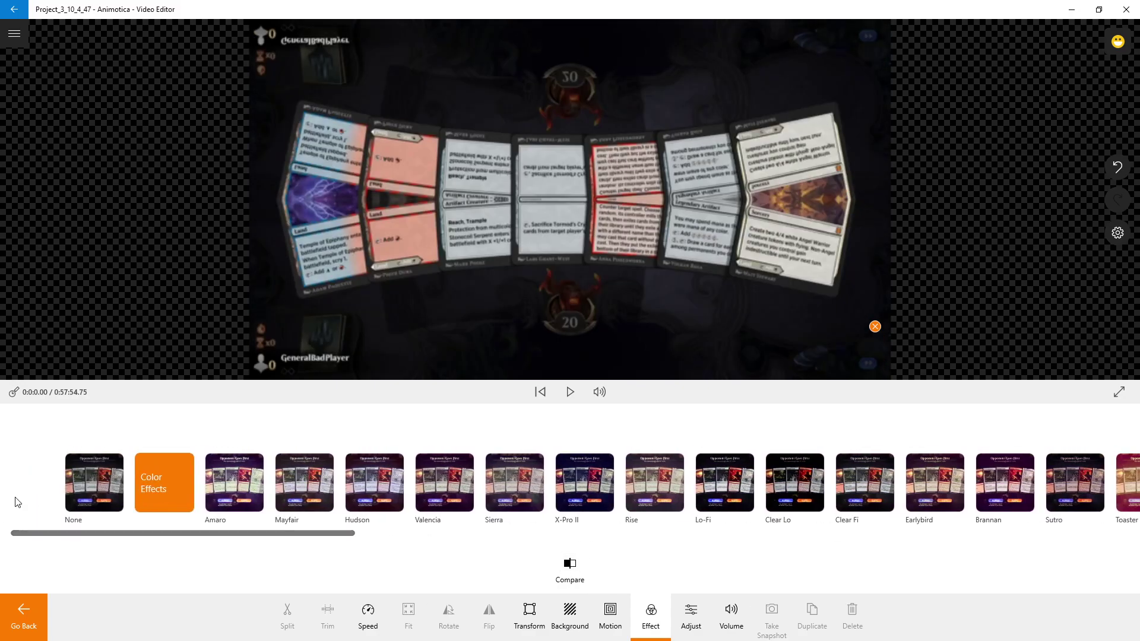
pyautogui.click(94, 482)
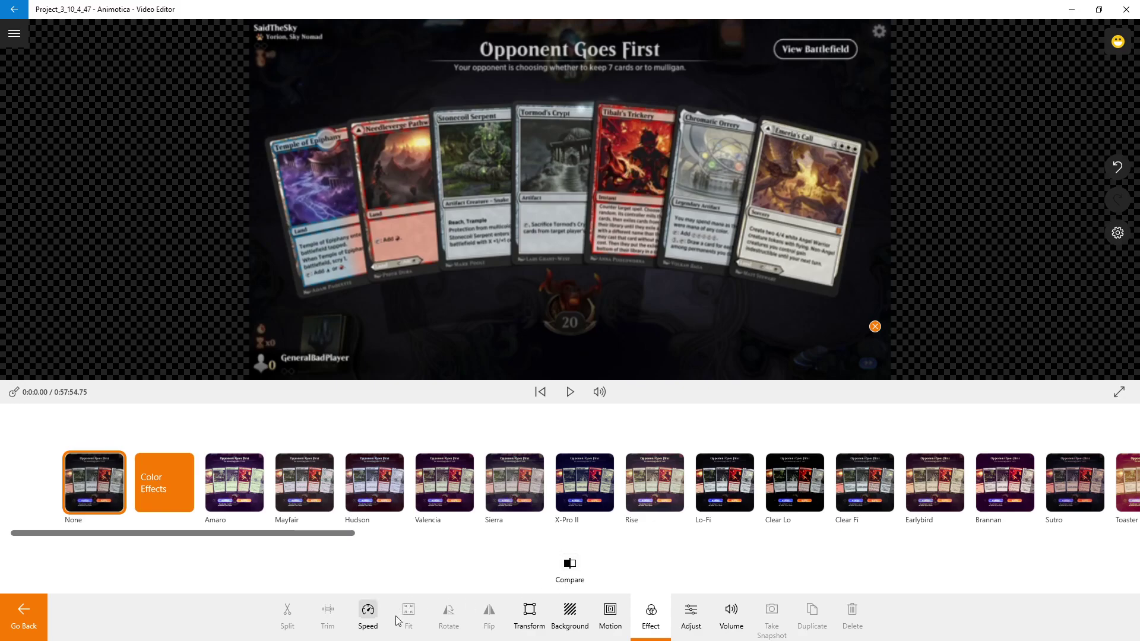
pyautogui.click(24, 615)
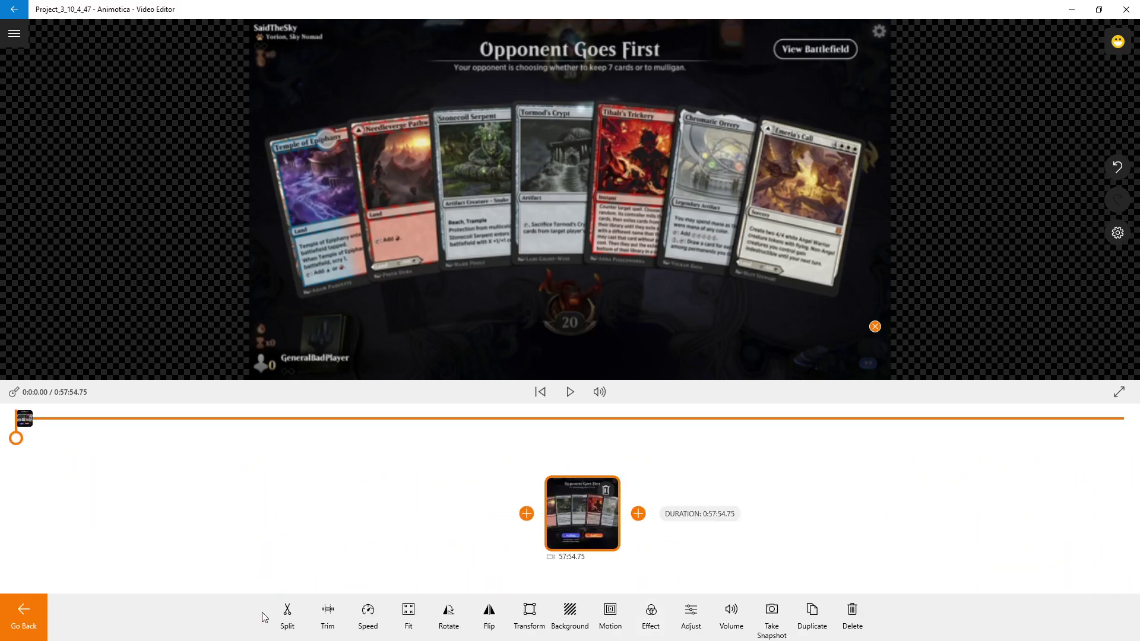
# Step: Use the Trim Slider to drag the clip's start to 2:21.08 and its end to 55:16.97
pyautogui.click(328, 611)
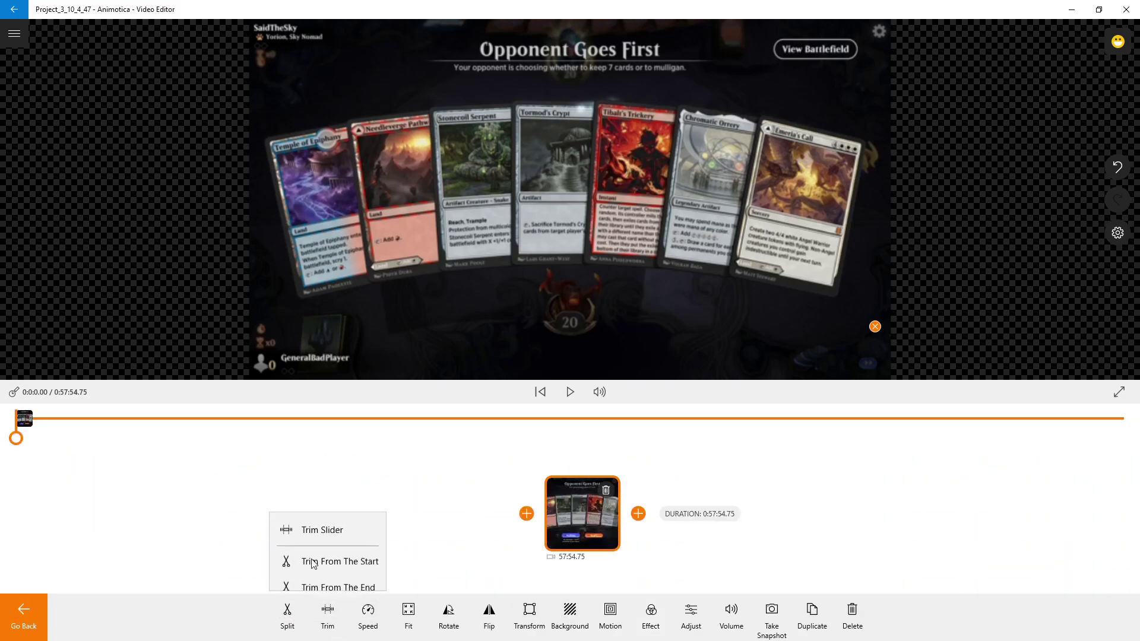
pyautogui.click(315, 518)
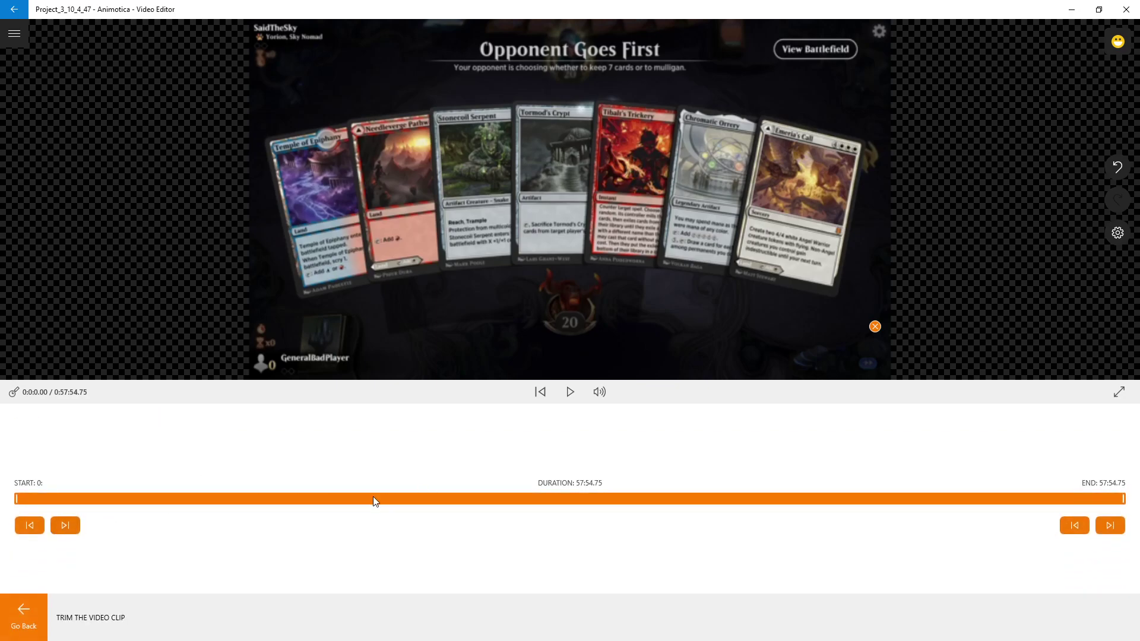
pyautogui.click(24, 615)
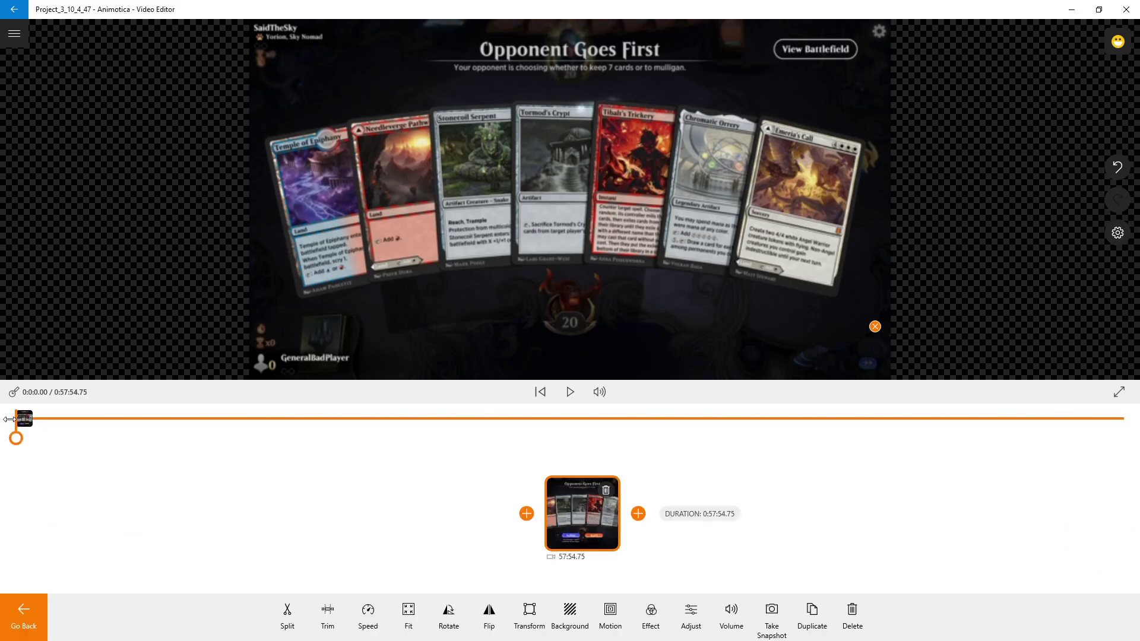
pyautogui.moveTo(16, 439); pyautogui.dragTo(138, 438)
pyautogui.click(328, 612)
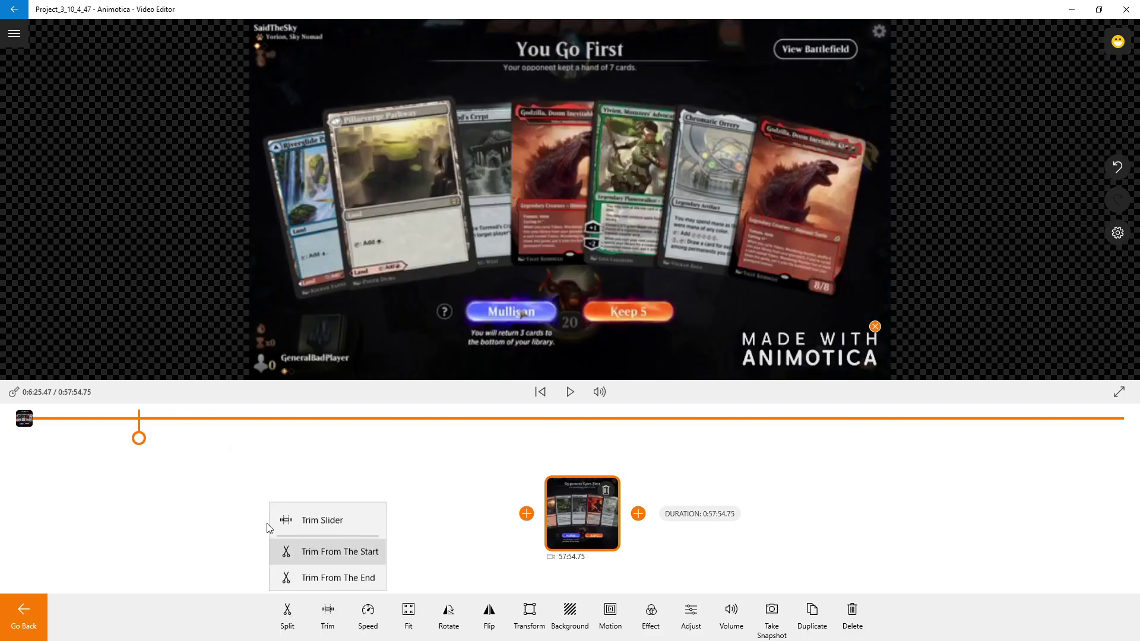
pyautogui.click(303, 516)
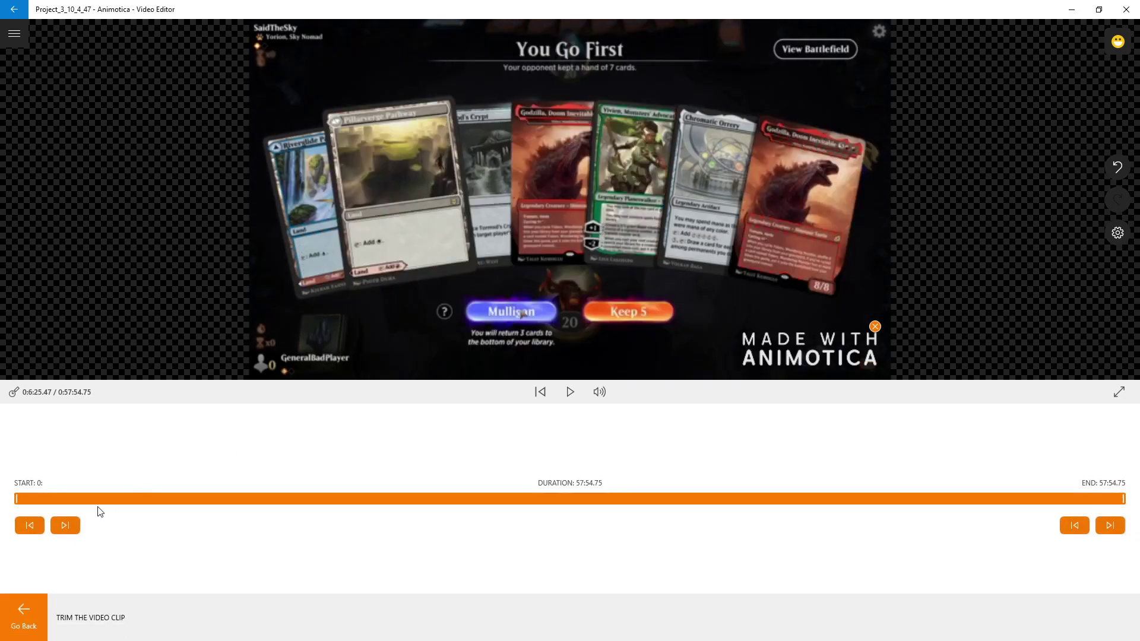
pyautogui.moveTo(18, 504); pyautogui.dragTo(139, 505)
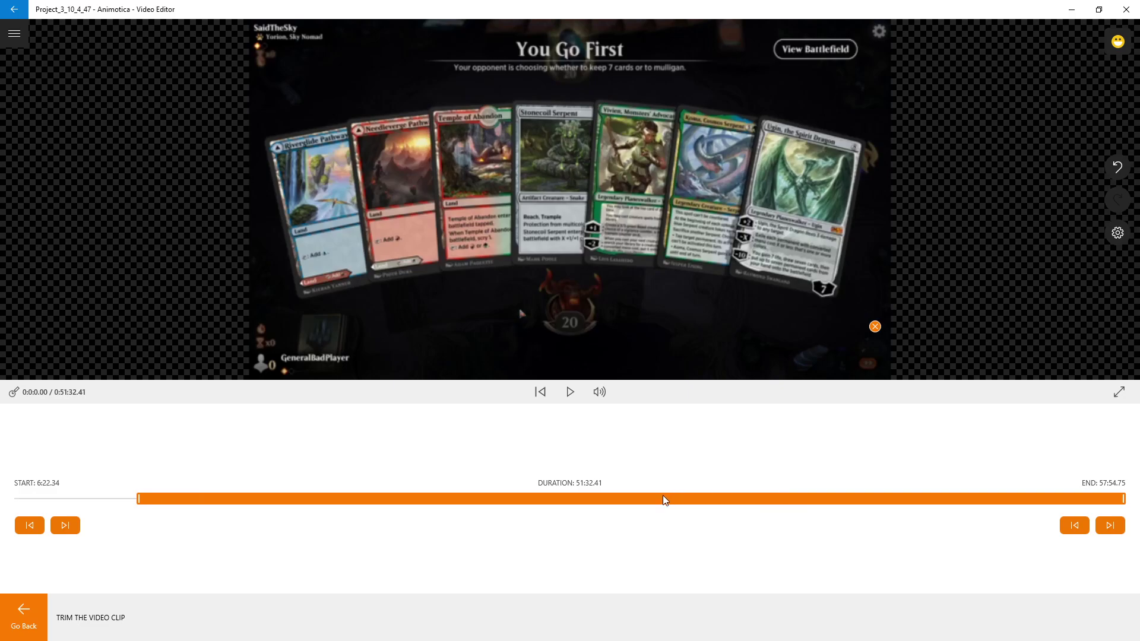
pyautogui.moveTo(138, 504); pyautogui.dragTo(61, 498)
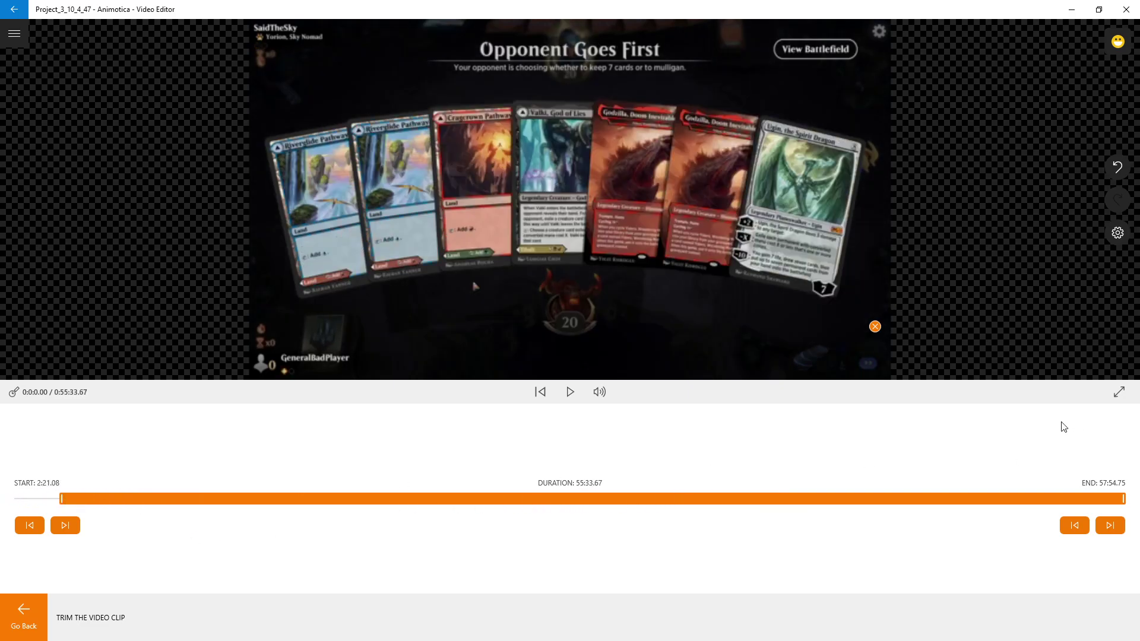
pyautogui.moveTo(1119, 500); pyautogui.dragTo(1073, 500)
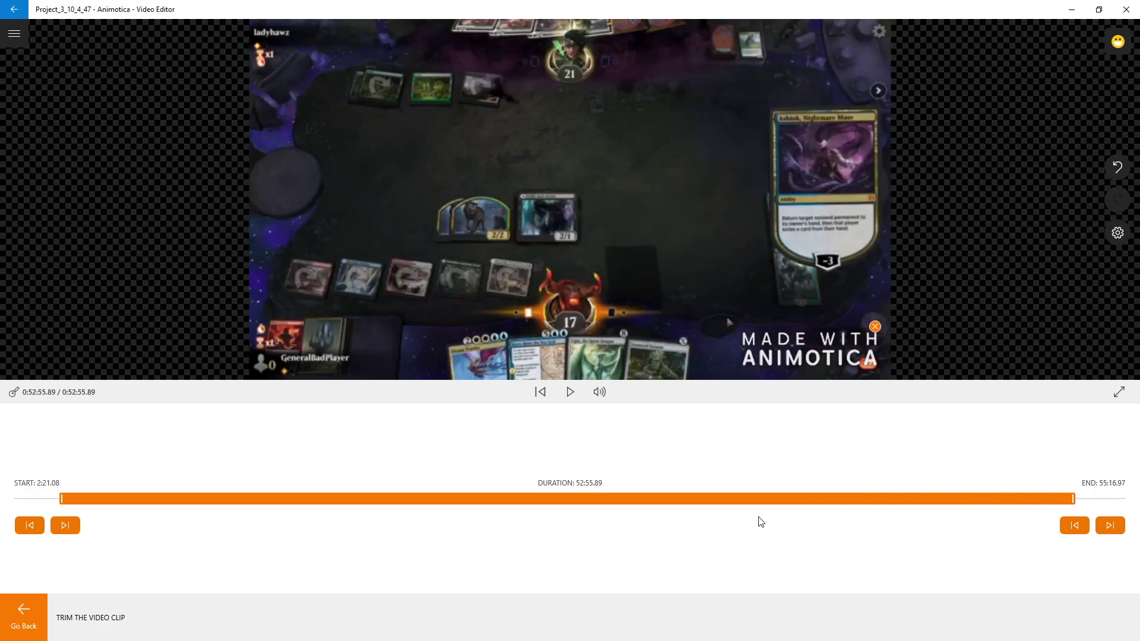
pyautogui.click(23, 615)
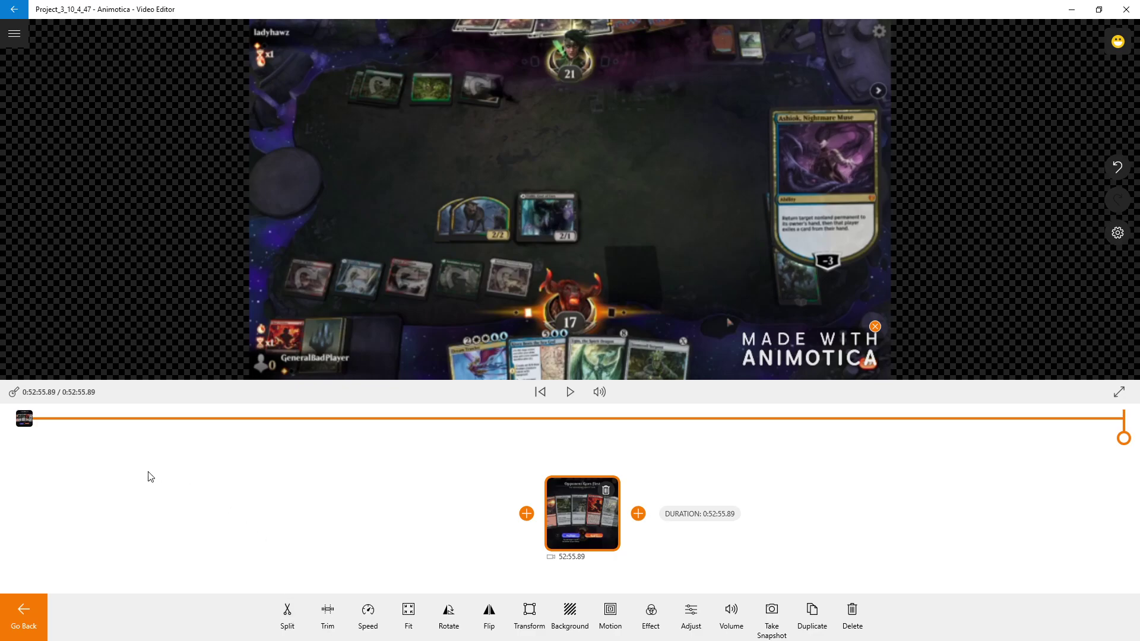
# Step: Split the clip near its end into 52:55.79 and 0:0.5 parts, dismissing the minimum-duration warning
pyautogui.click(287, 618)
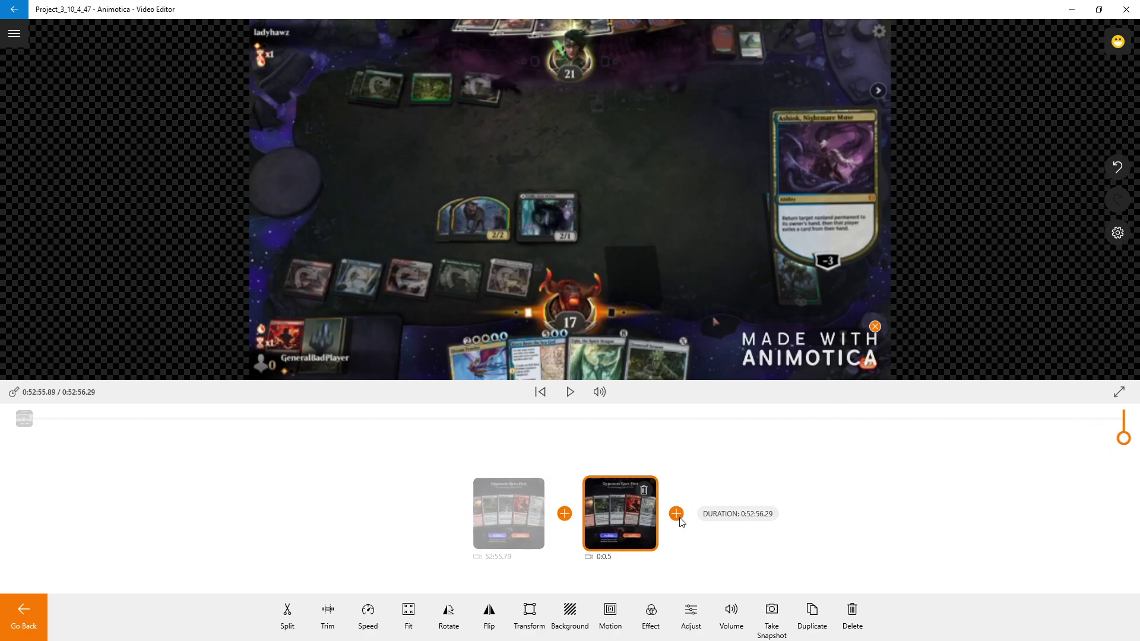
pyautogui.click(289, 619)
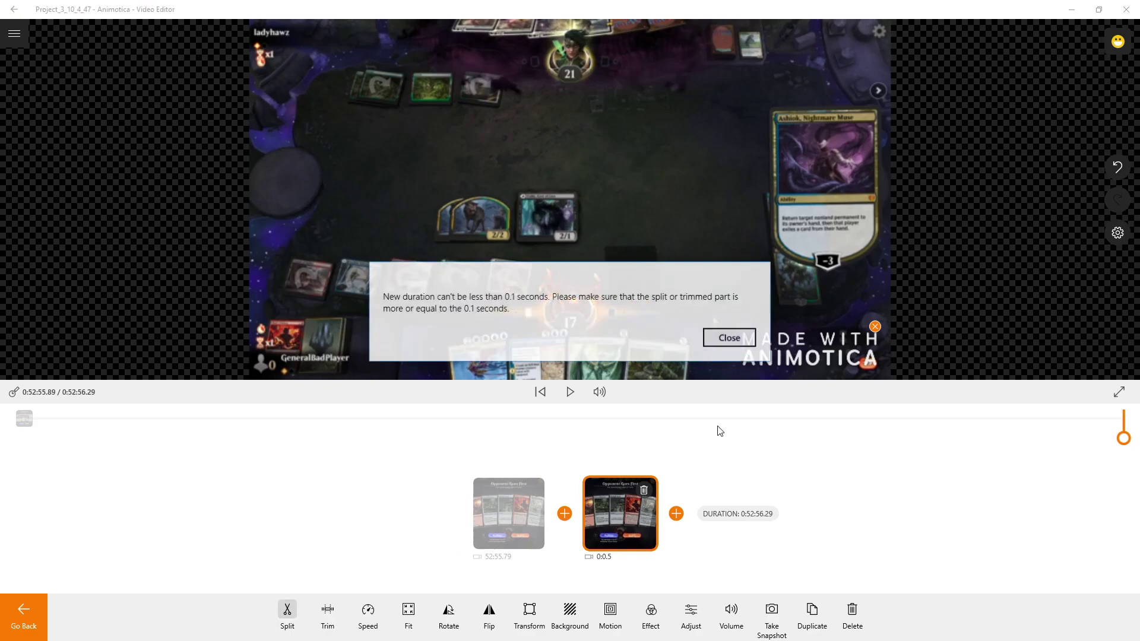
pyautogui.click(735, 340)
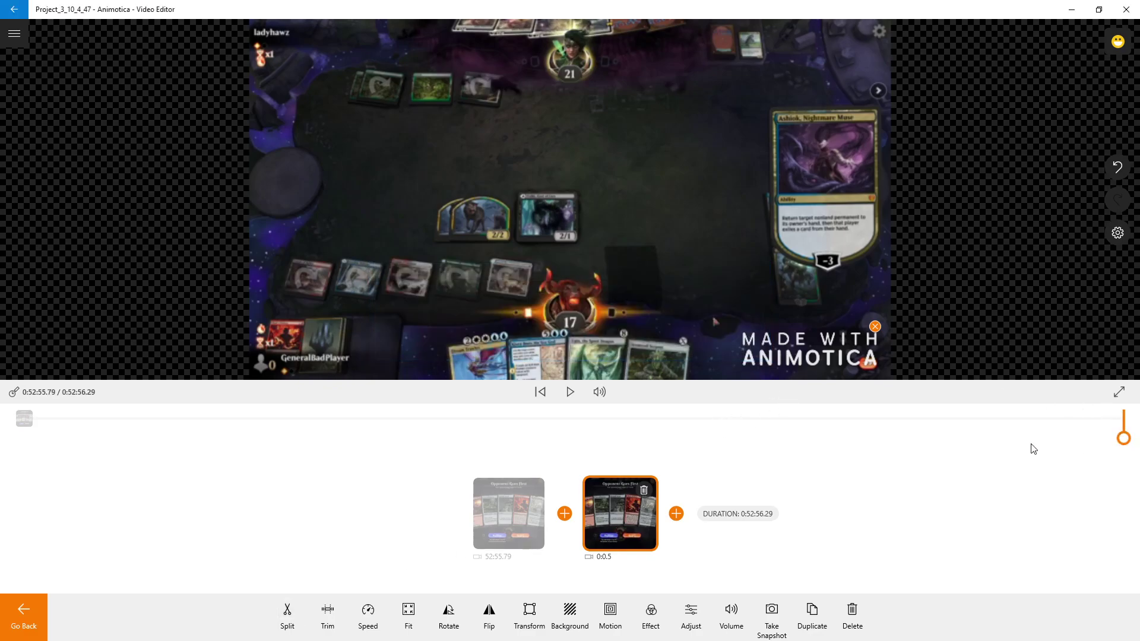
pyautogui.click(24, 615)
pyautogui.moveTo(1122, 438); pyautogui.dragTo(226, 498)
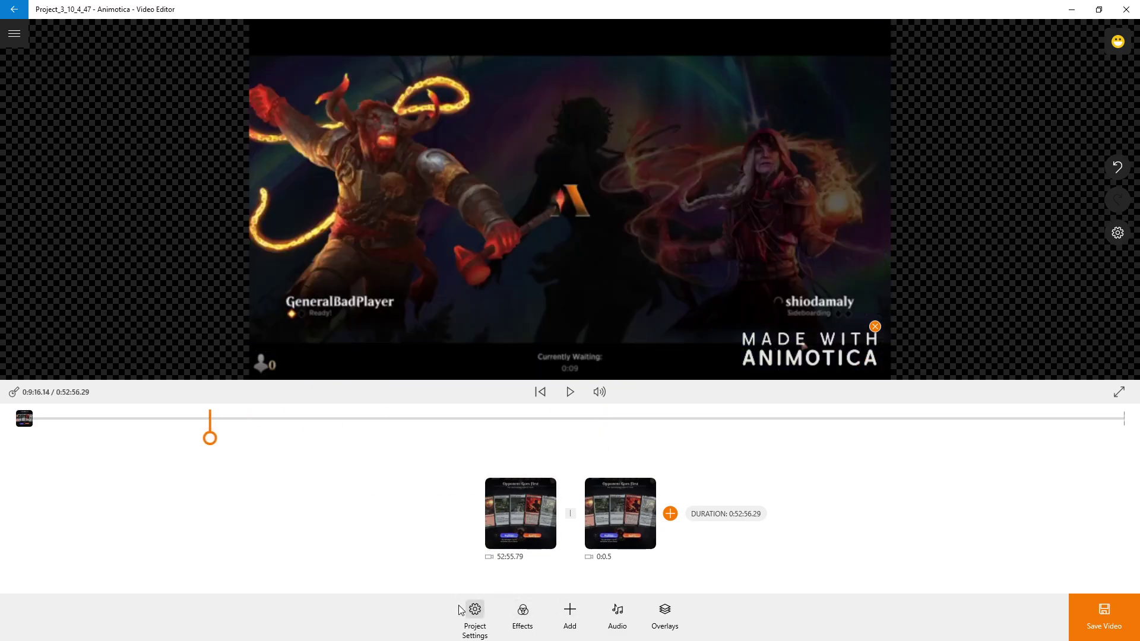
# Step: Select the long 52:55.79 clip and position the playhead at 11:10.62
pyautogui.click(606, 521)
pyautogui.click(526, 519)
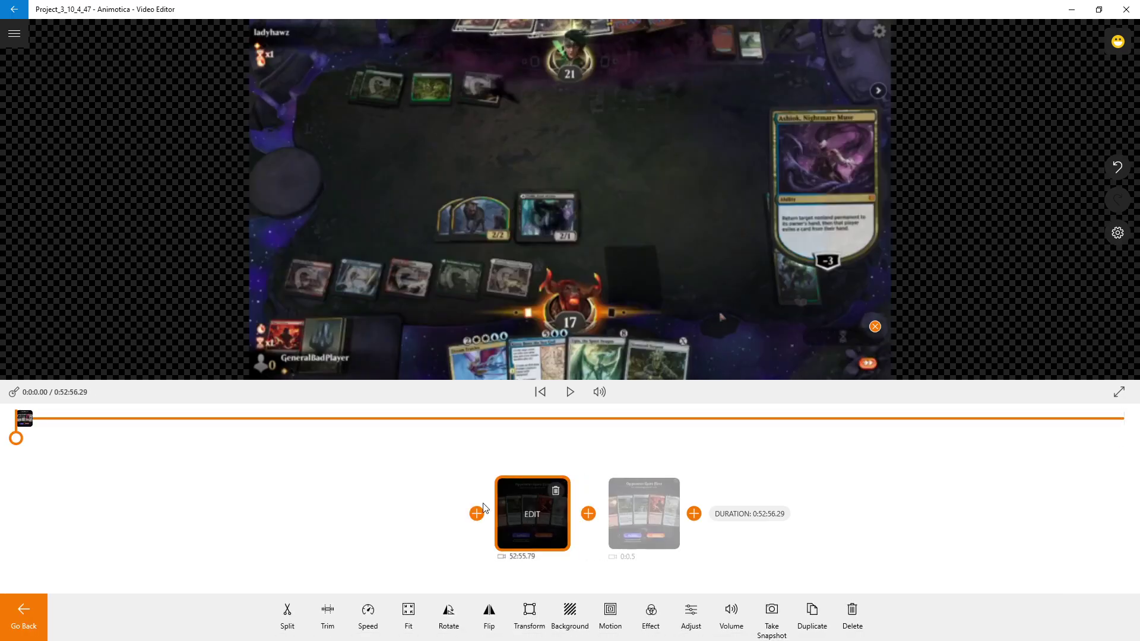
pyautogui.moveTo(16, 438); pyautogui.dragTo(250, 438)
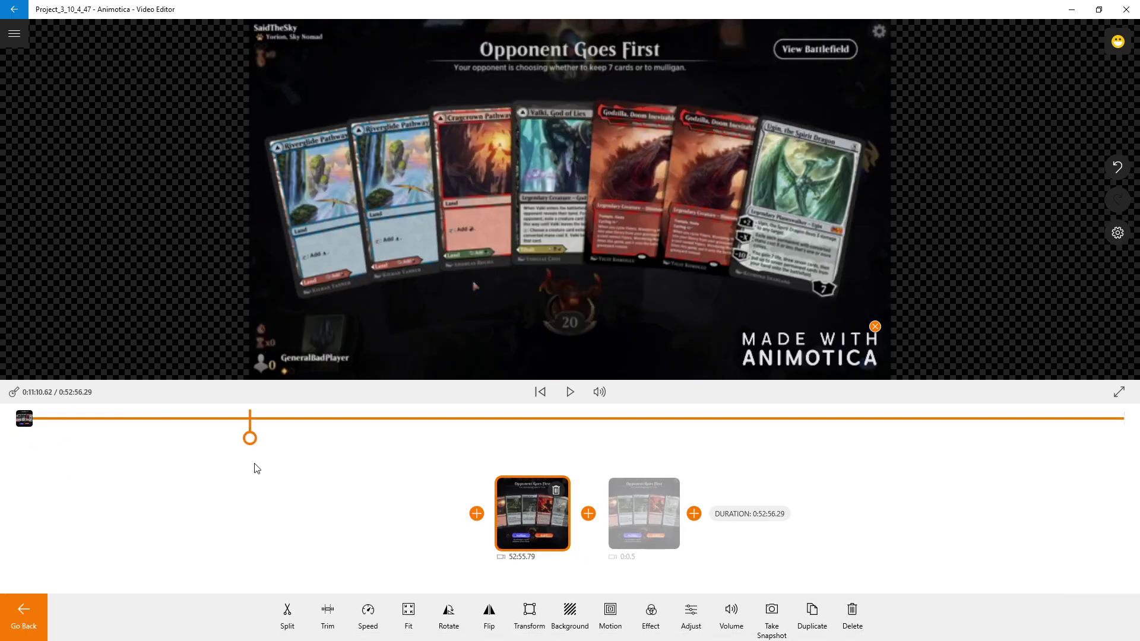
pyautogui.click(329, 612)
pyautogui.click(316, 516)
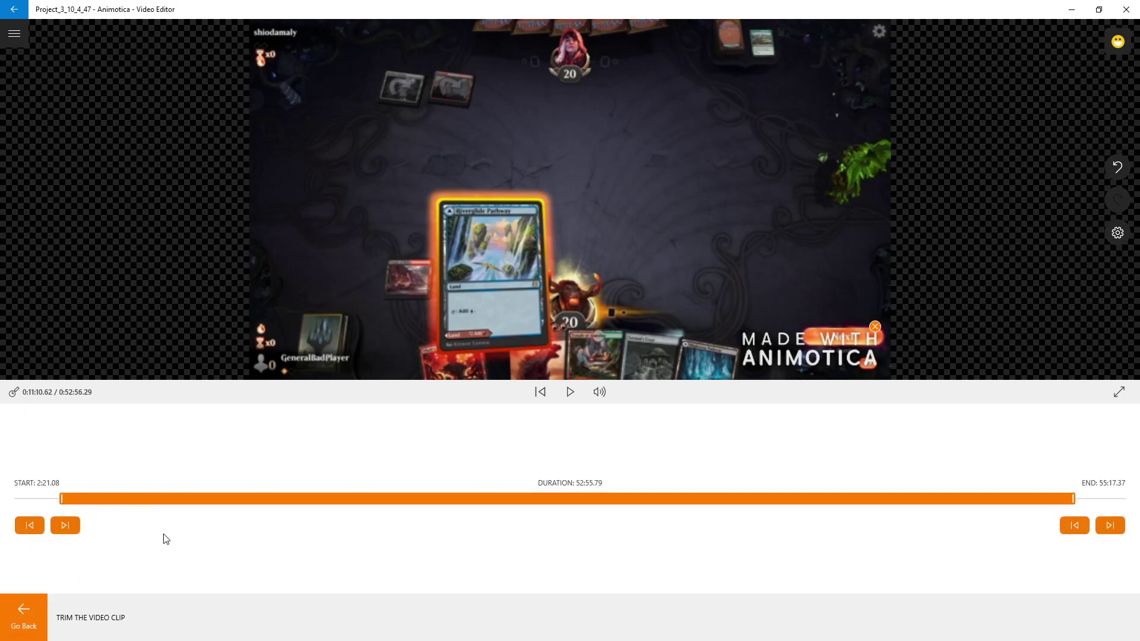
pyautogui.click(24, 614)
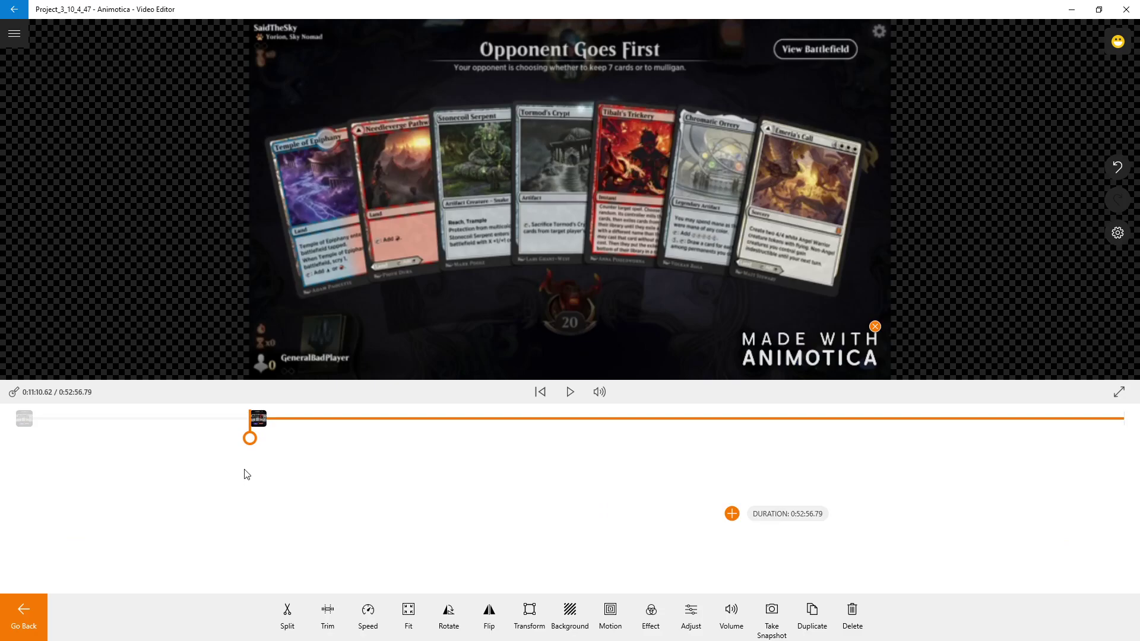
# Step: Split the long clip at 17:47.24 and 25:16.69
pyautogui.moveTo(259, 443); pyautogui.dragTo(389, 439)
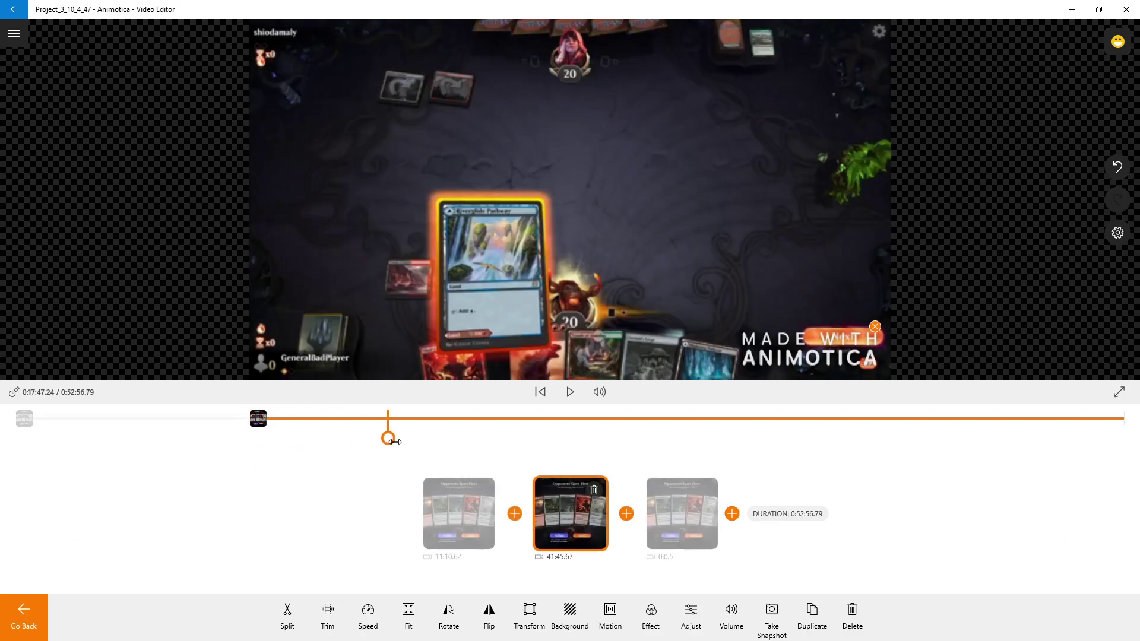
pyautogui.click(288, 611)
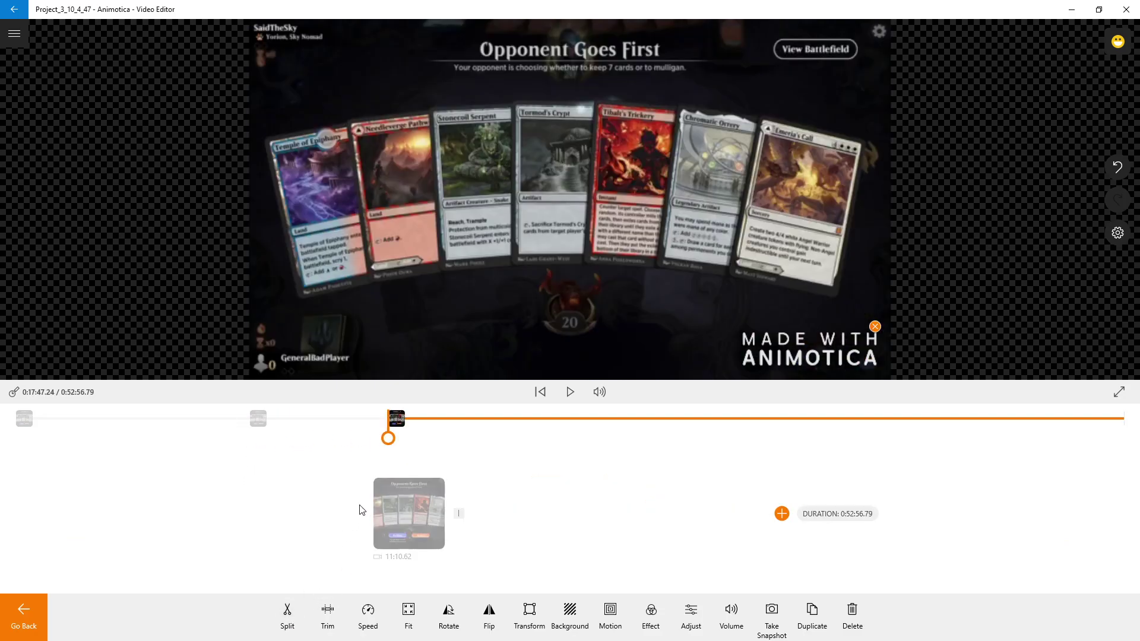
pyautogui.moveTo(387, 438); pyautogui.dragTo(545, 438)
pyautogui.click(287, 612)
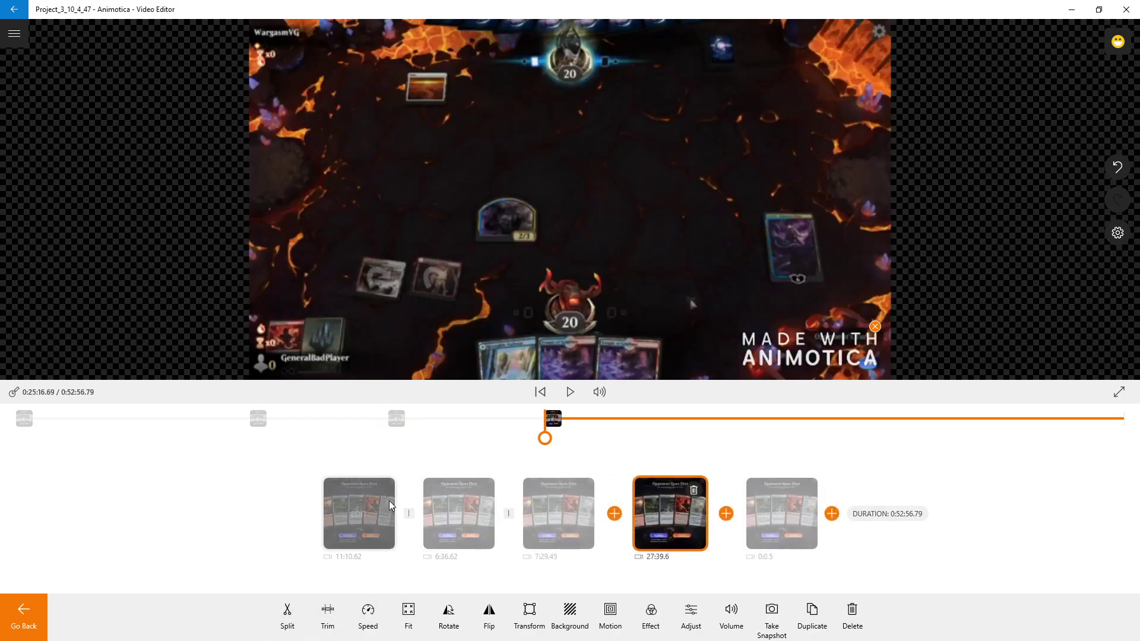
pyautogui.click(355, 513)
# Step: Review the 6:36.62, 7:29.45, 27:39.6 and 0:0.5 clips and rotate the 7:29.45 clip 90 degrees
pyautogui.moveTo(16, 438); pyautogui.dragTo(41, 438)
pyautogui.click(493, 523)
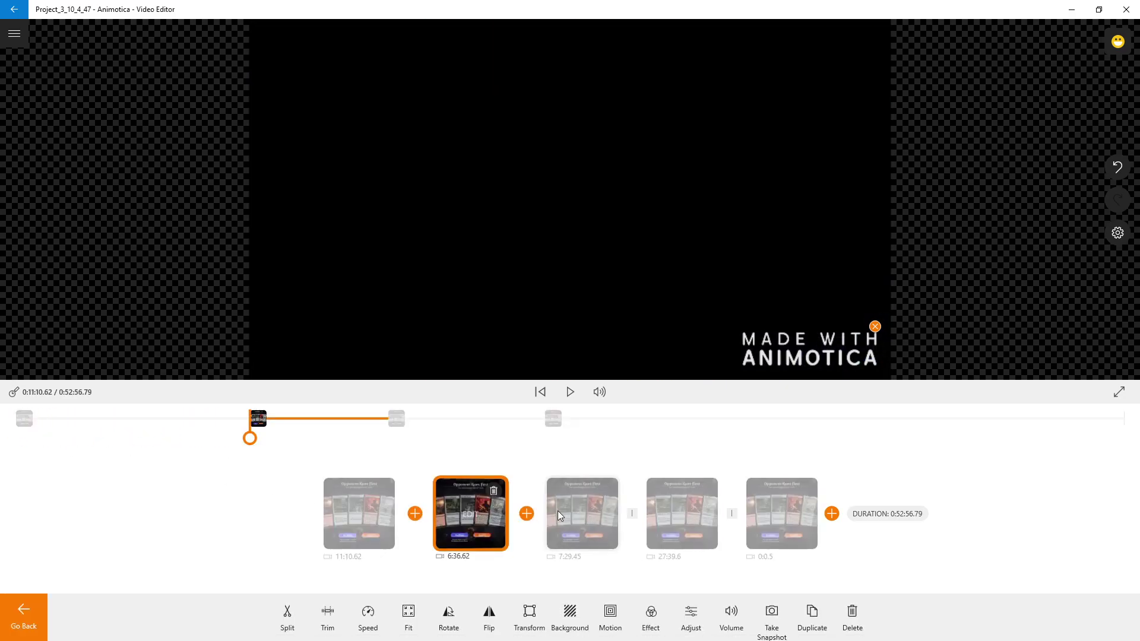
pyautogui.click(575, 515)
pyautogui.click(661, 508)
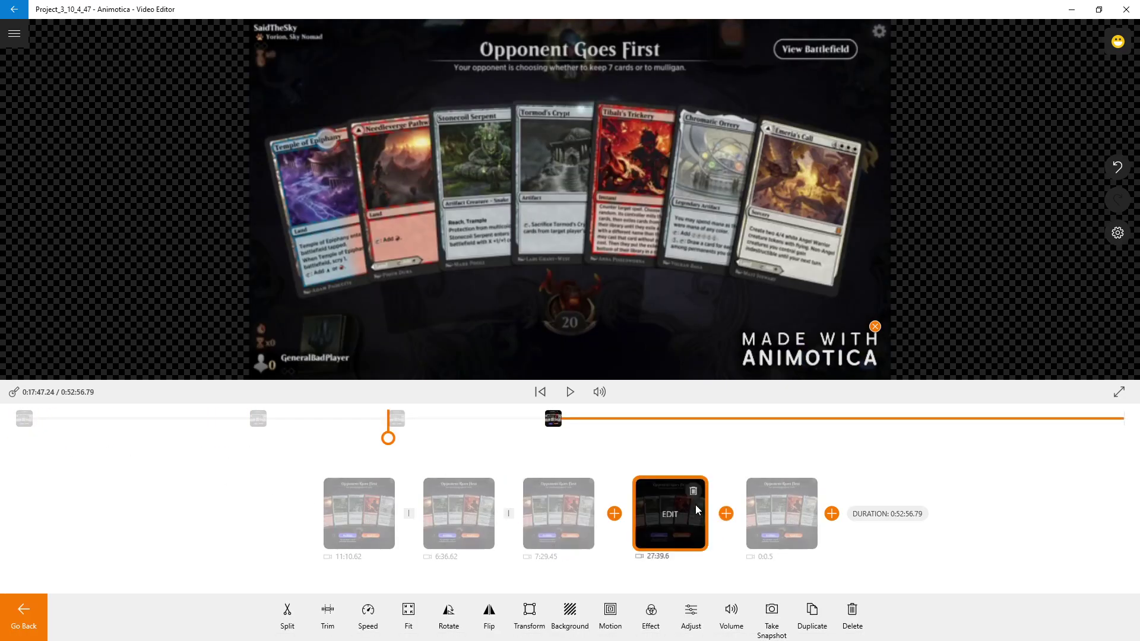
pyautogui.click(772, 500)
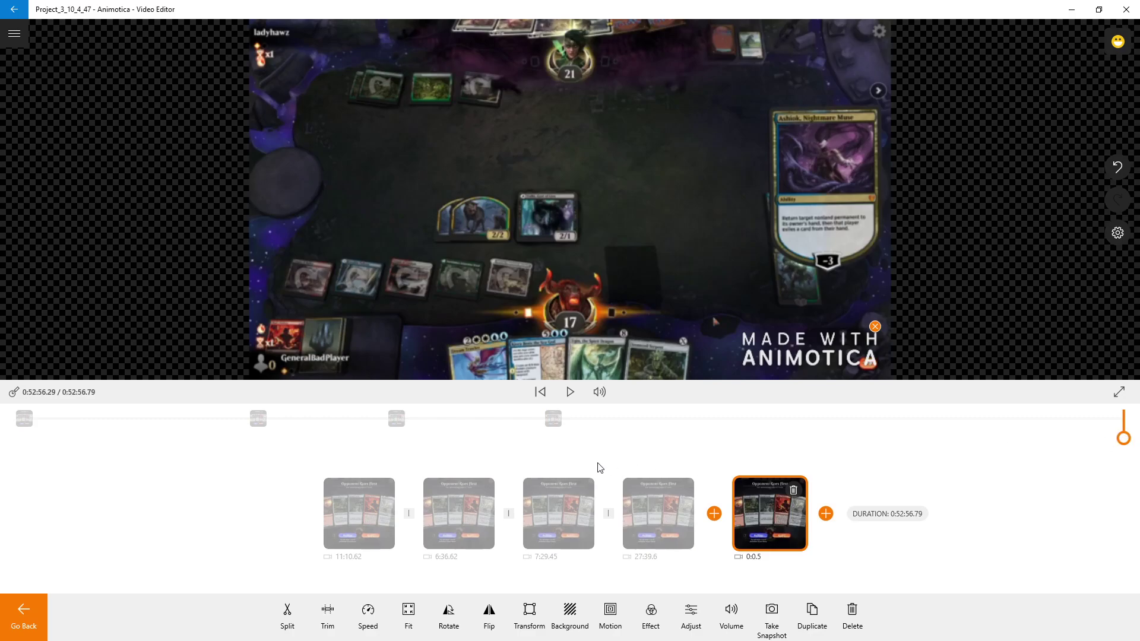
pyautogui.click(651, 514)
pyautogui.click(572, 497)
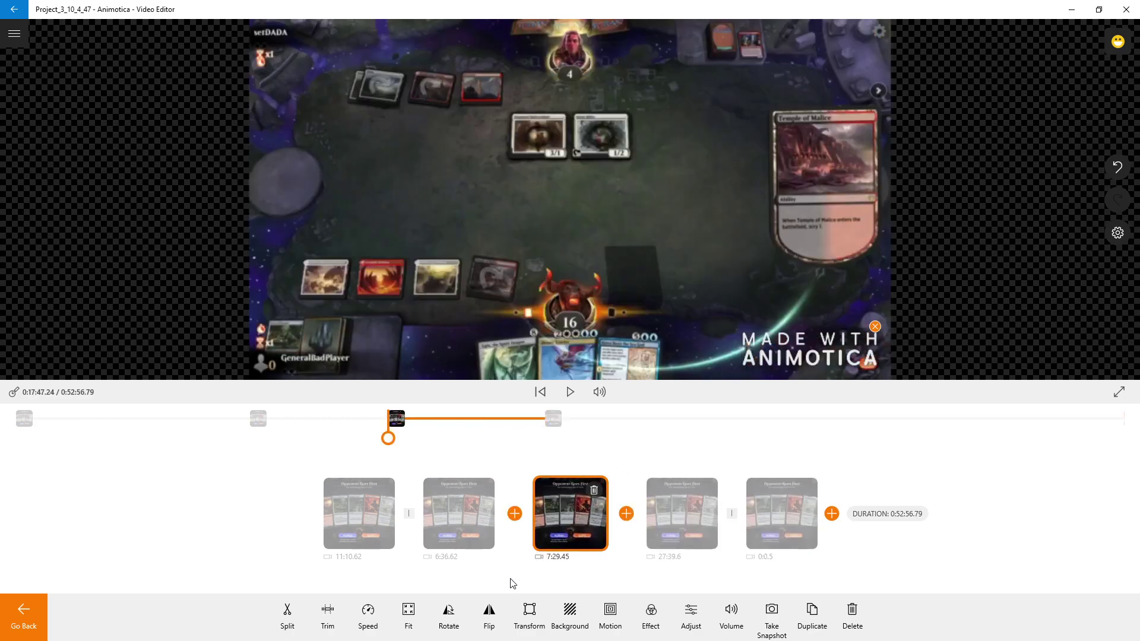
pyautogui.click(451, 618)
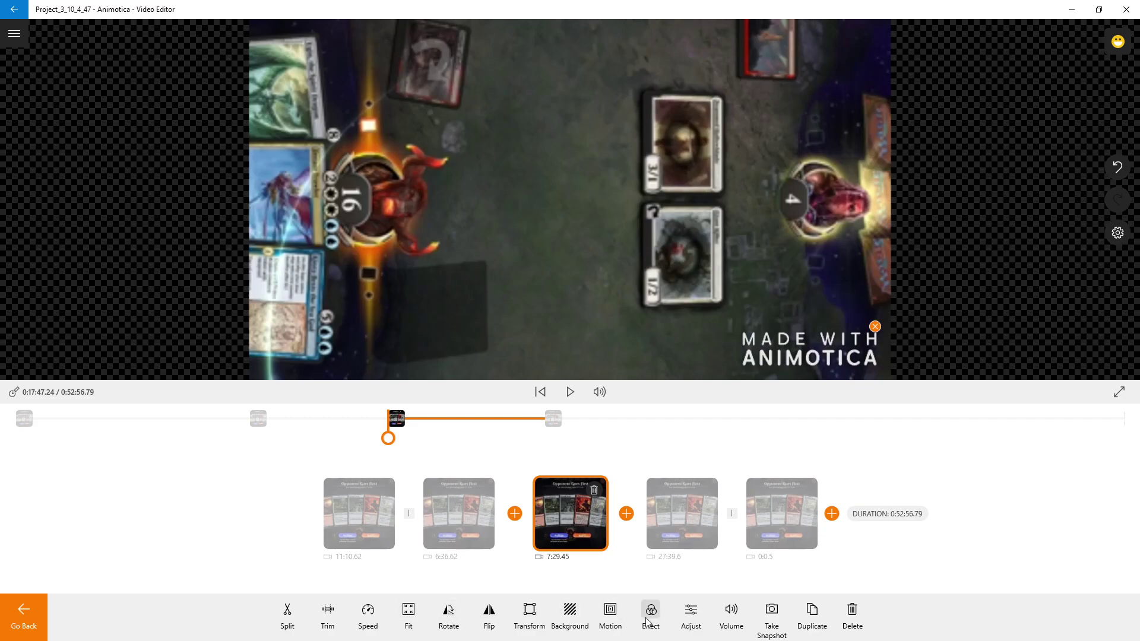
# Step: Step back through the clips to the first 11:10.62 clip, then return to project tools
pyautogui.click(675, 519)
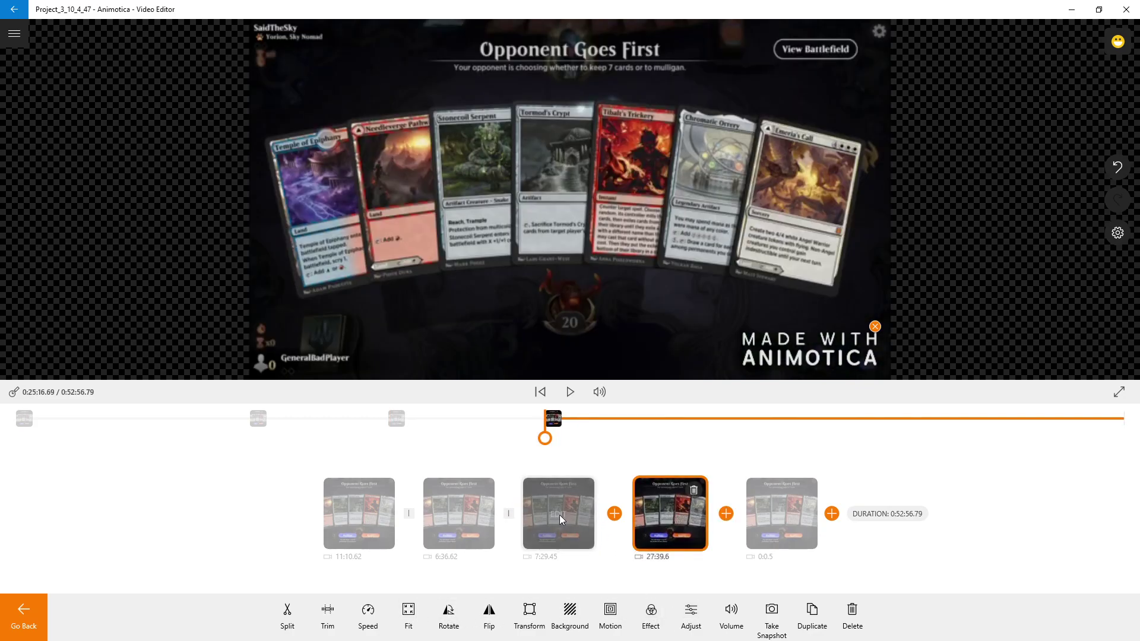
pyautogui.click(560, 515)
pyautogui.click(457, 518)
pyautogui.click(372, 511)
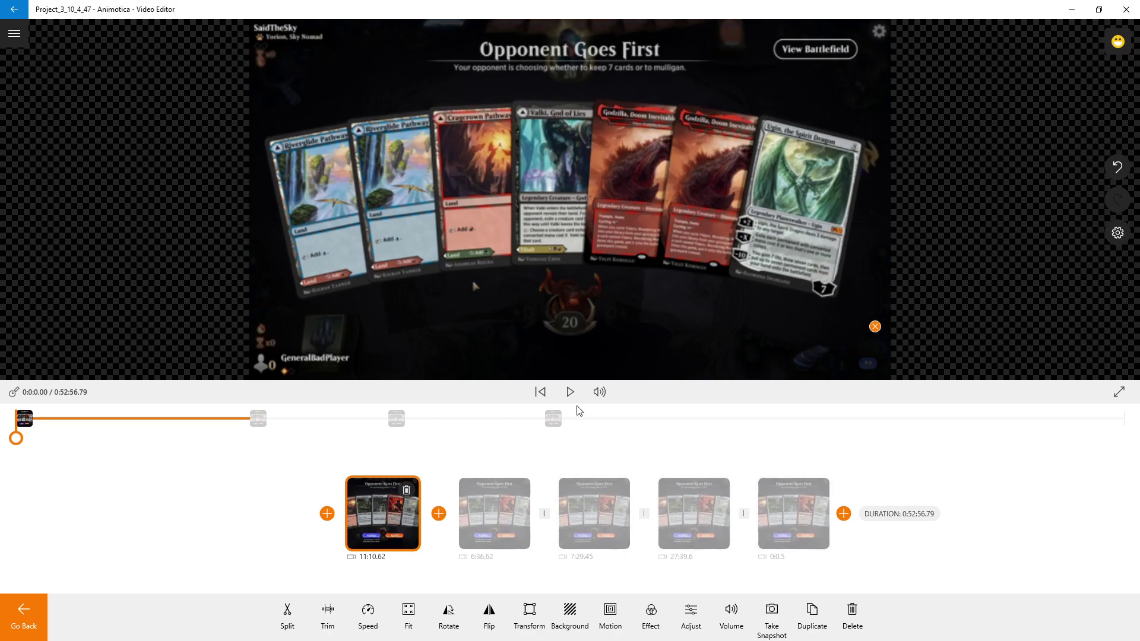
pyautogui.click(24, 620)
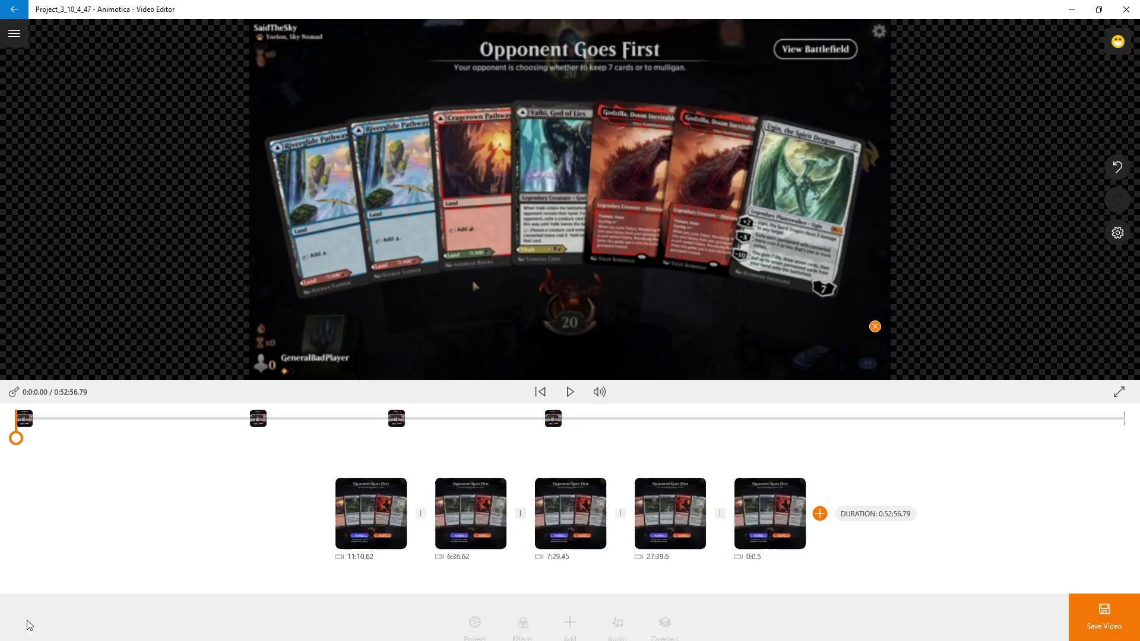
# Step: Open Save Video, dismiss the locked 1080p upgrade offer, and keep 720p at 10 Mbit
pyautogui.click(1102, 617)
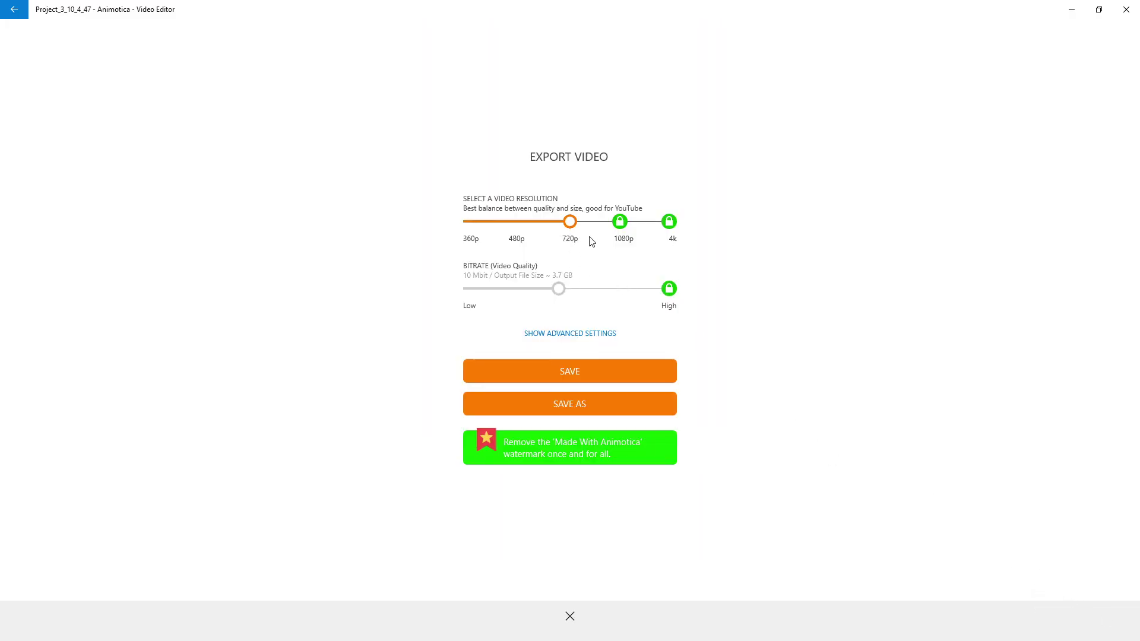
pyautogui.click(621, 221)
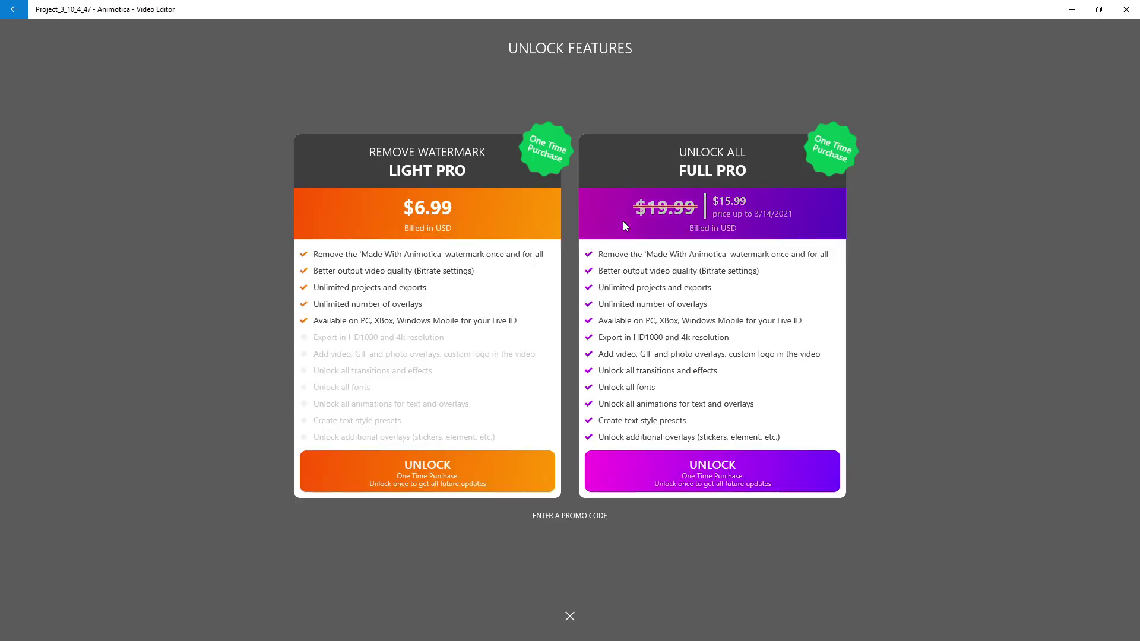
pyautogui.click(571, 616)
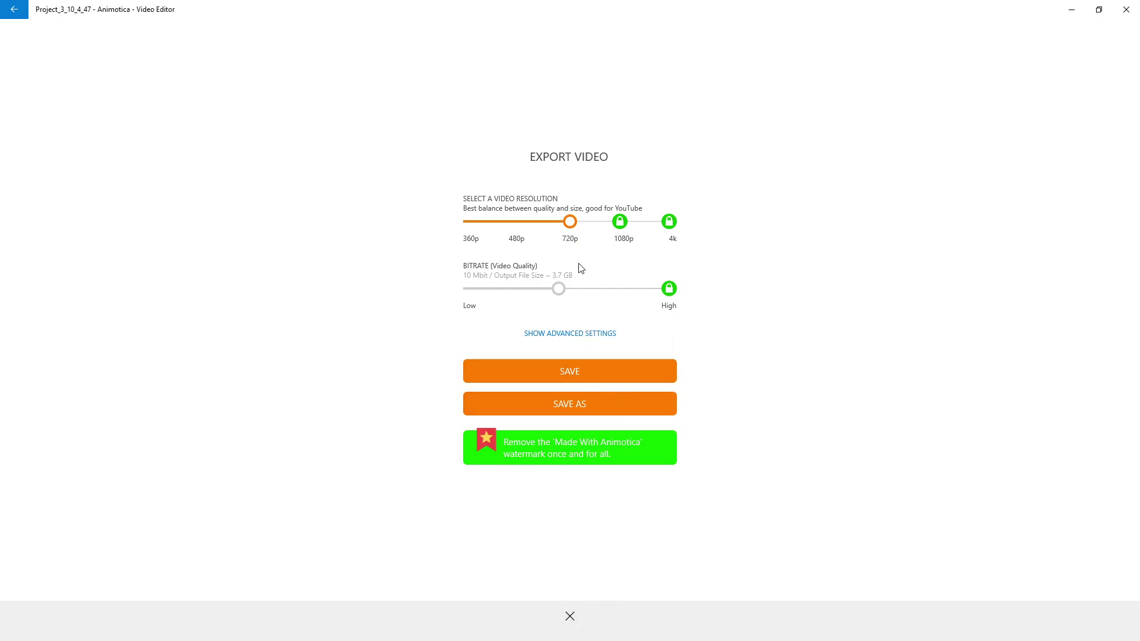
pyautogui.moveTo(570, 223)
pyautogui.mouseDown()
pyautogui.moveTo(488, 224)
pyautogui.moveTo(570, 224)
pyautogui.mouseUp()
# Step: Expand the advanced export settings, toggle CPU rendering on and off, then collapse them at 720p
pyautogui.click(588, 333)
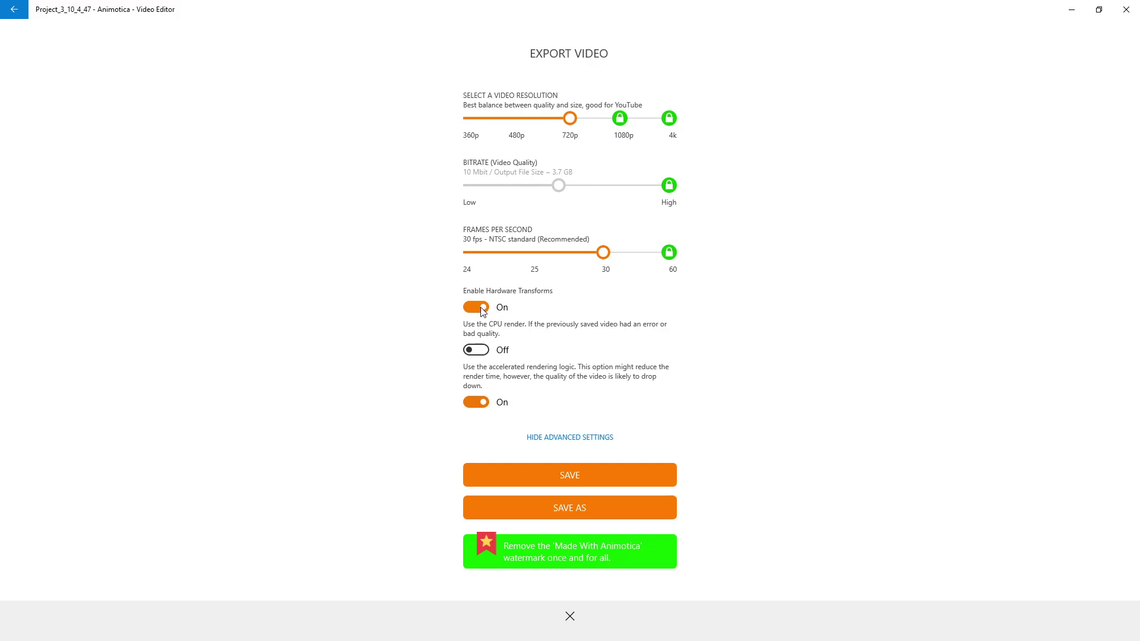
pyautogui.click(479, 351)
pyautogui.click(479, 351)
pyautogui.click(578, 451)
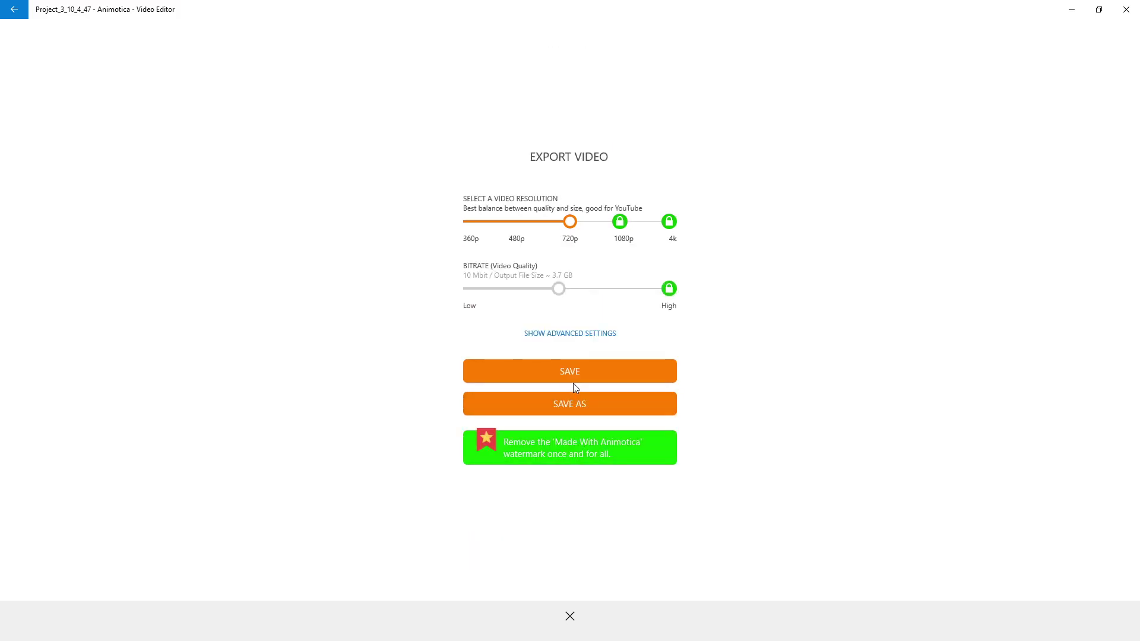
# Step: Save the export as Video type into E:\RENDERED and start rendering Animotica_10_3_4_54_25
pyautogui.click(571, 407)
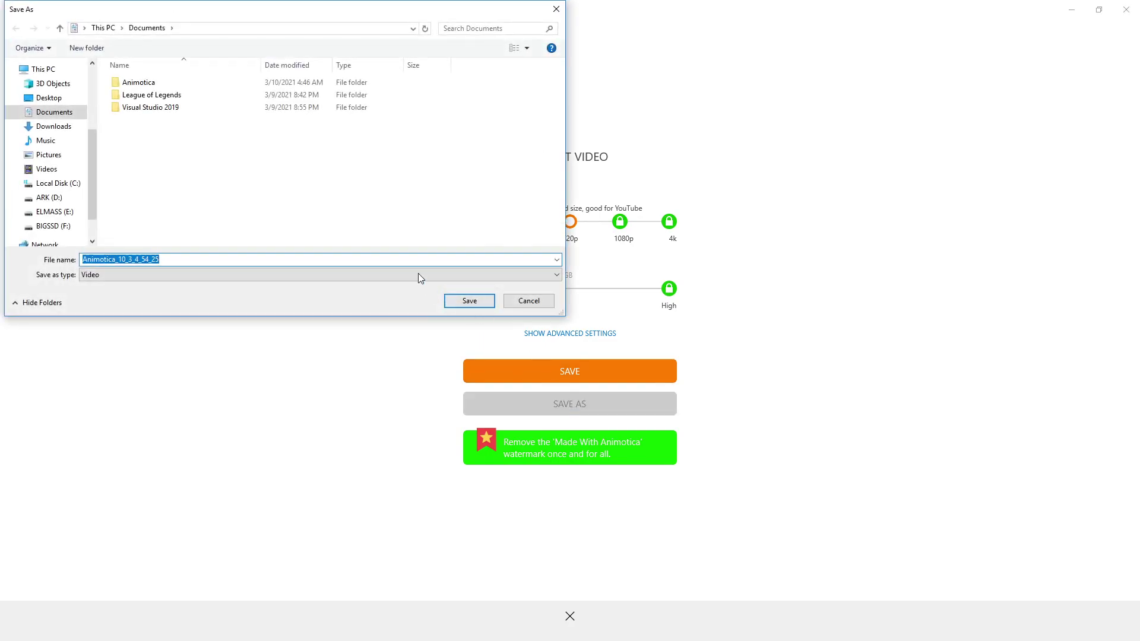
pyautogui.click(100, 273)
pyautogui.click(105, 277)
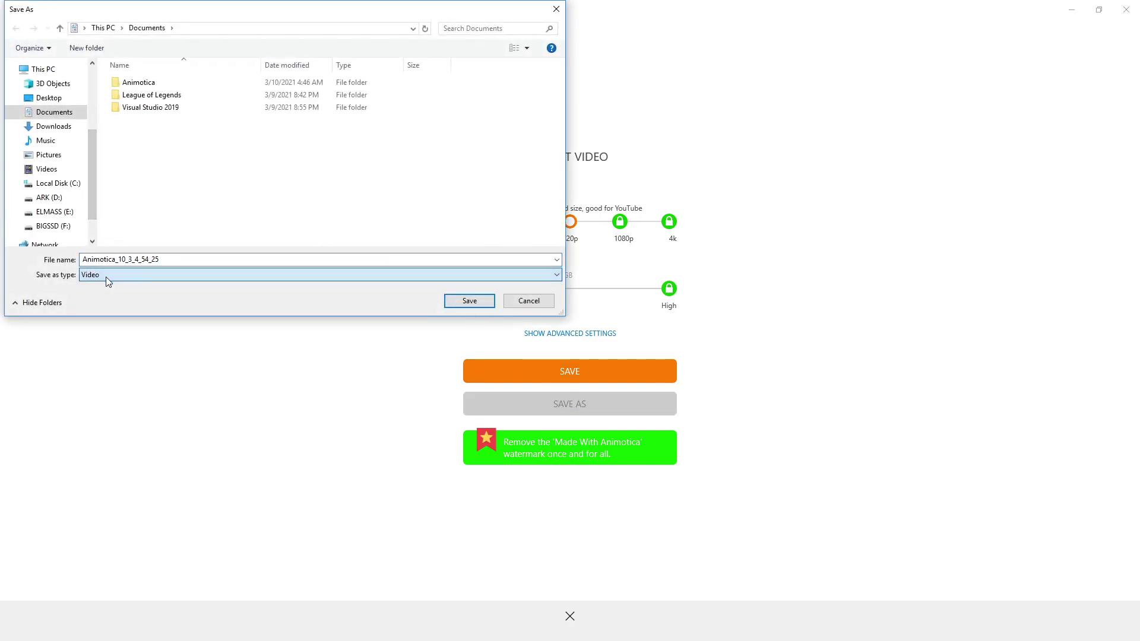
pyautogui.click(53, 211)
pyautogui.doubleClick(142, 181)
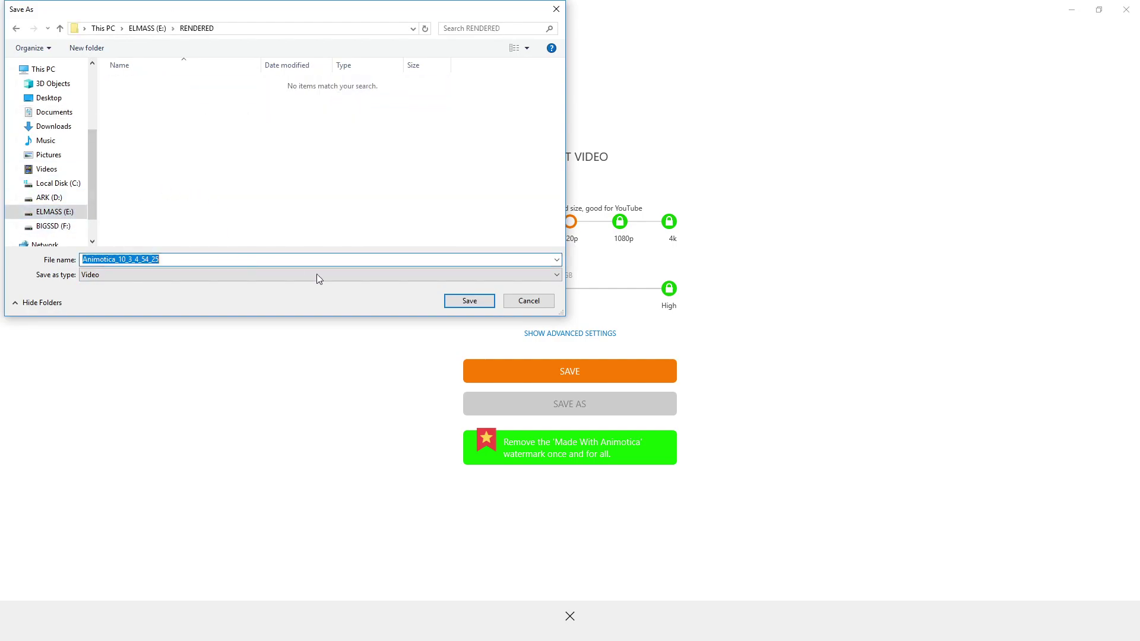
pyautogui.click(454, 301)
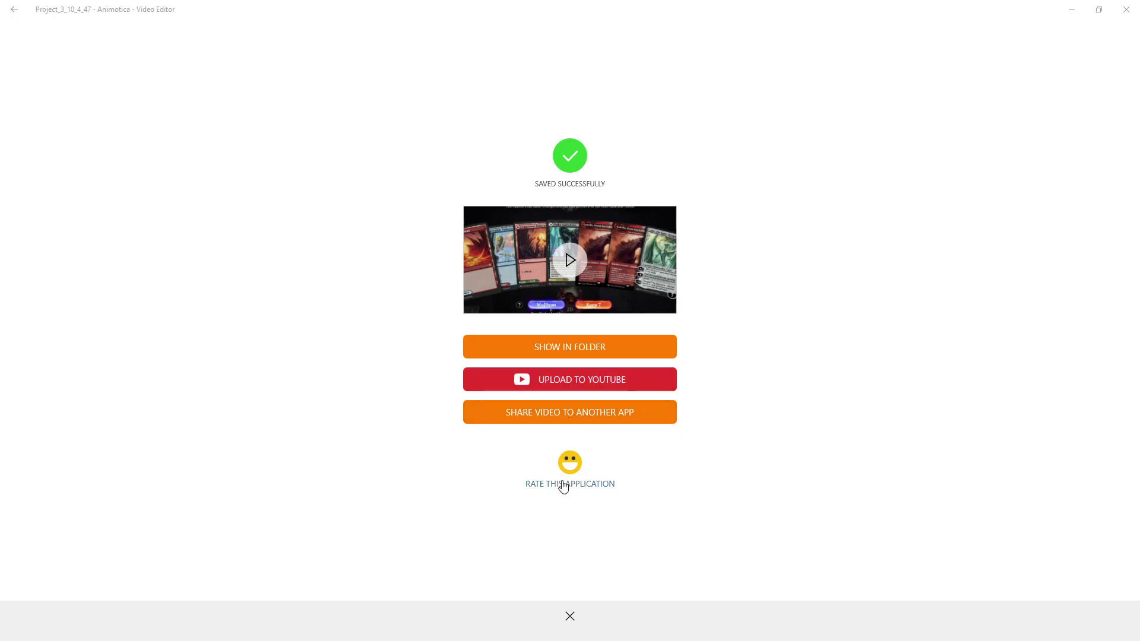
# Step: Try Show in Folder, cancel the Access denied notice, and restore Animotica to a normal-sized window
pyautogui.click(595, 350)
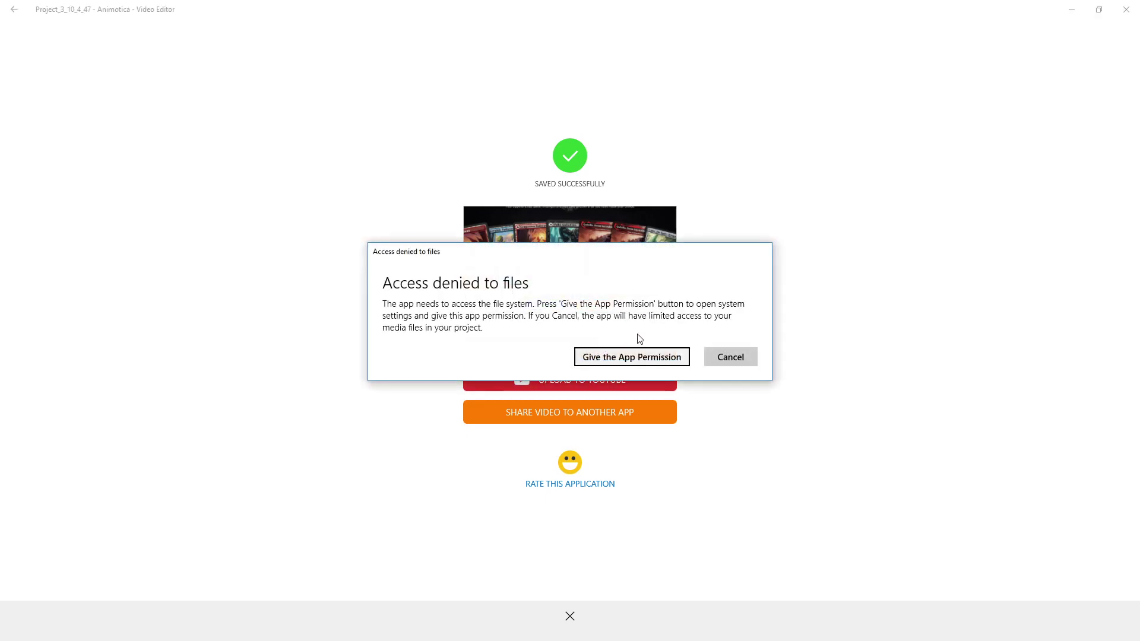
pyautogui.click(732, 356)
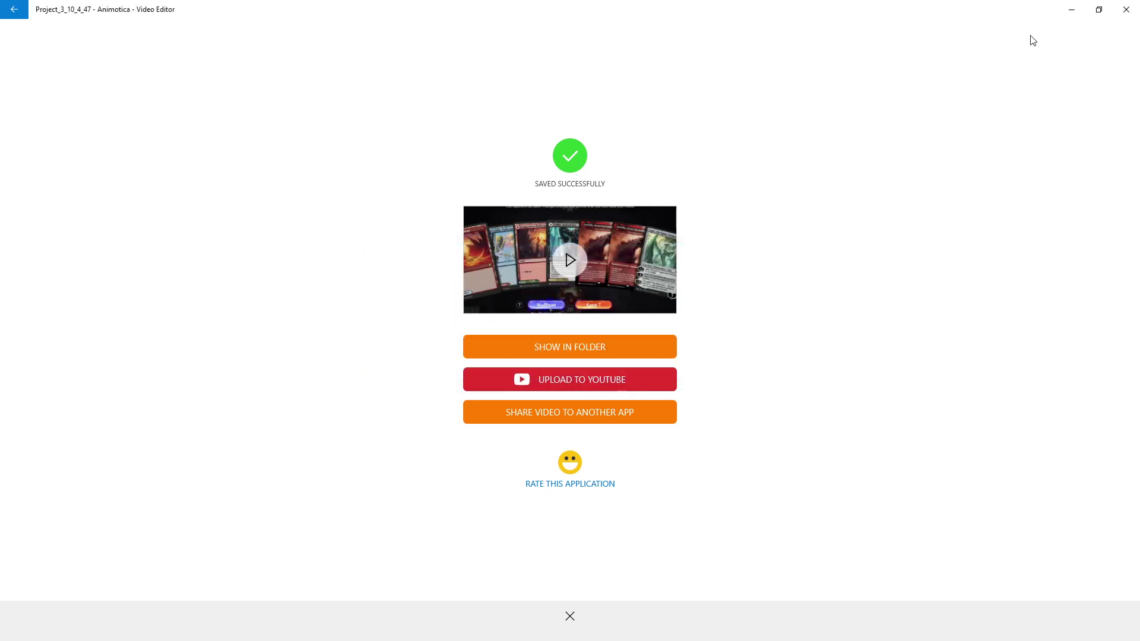
pyautogui.click(1099, 10)
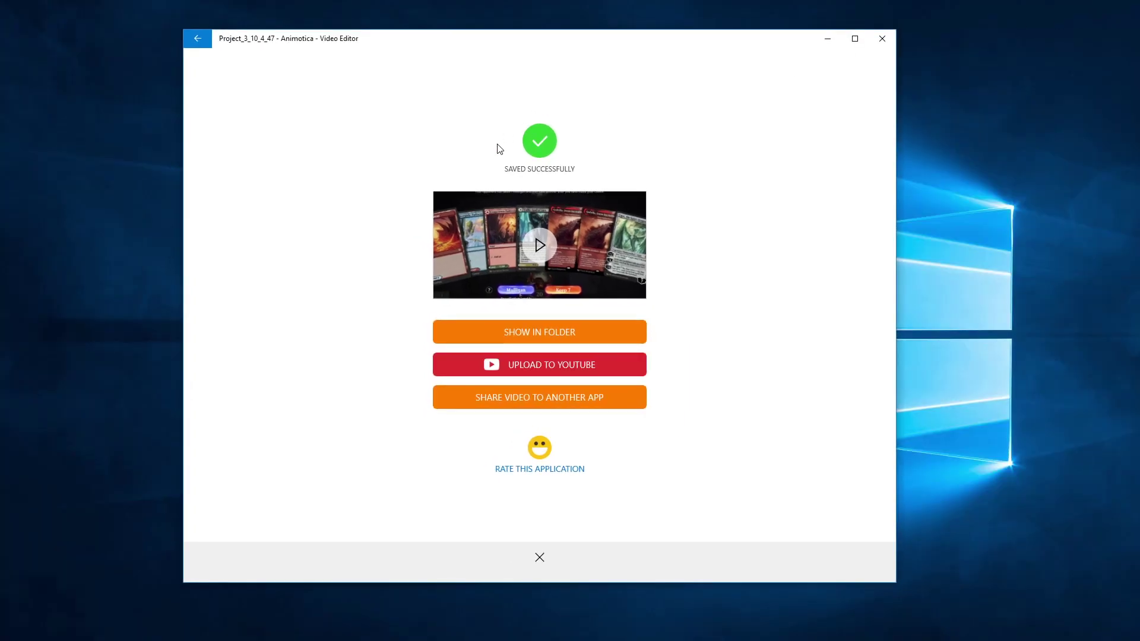
# Step: Browse to E:\RENDERED in File Explorer and choose Open on the Animotica_10_3_4_54_25 video
pyautogui.click(585, 332)
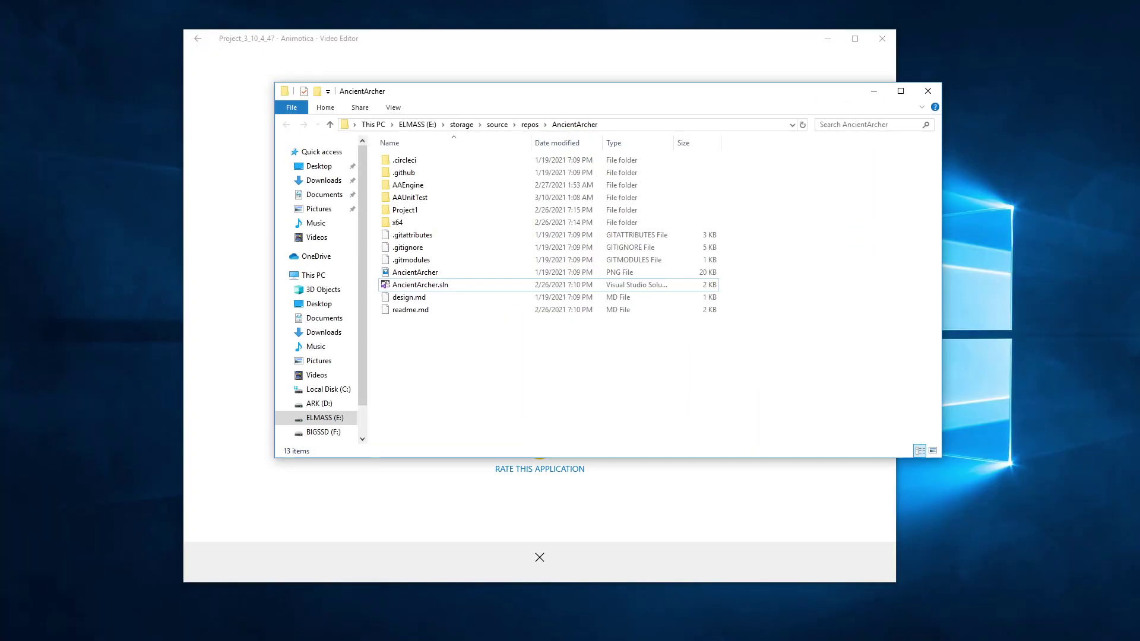
pyautogui.click(325, 419)
pyautogui.doubleClick(404, 259)
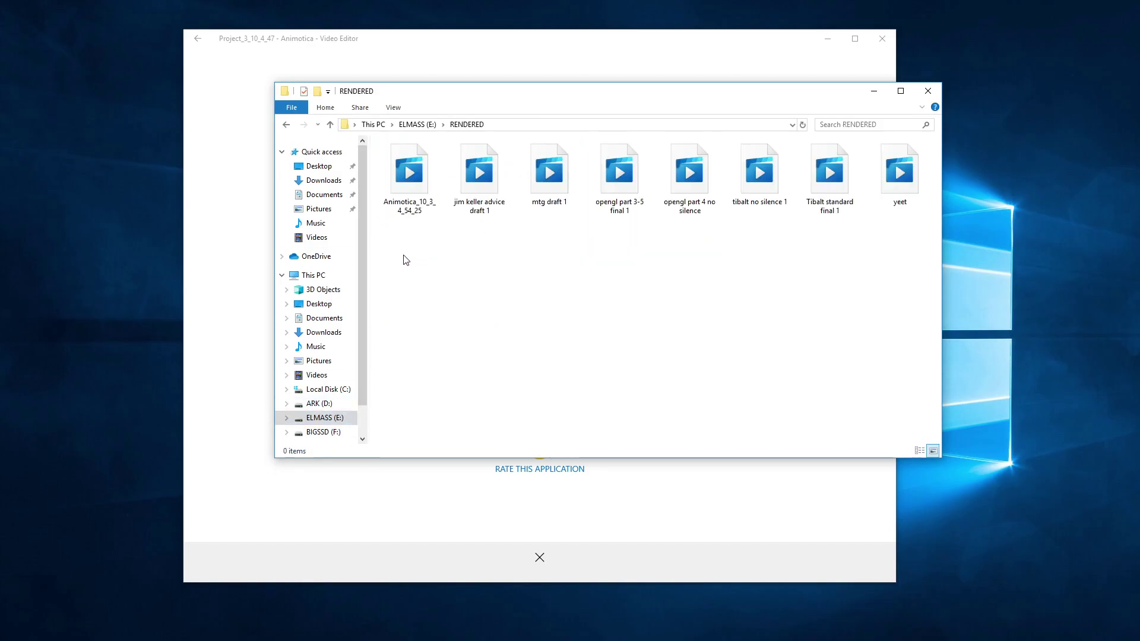
pyautogui.click(416, 180)
pyautogui.rightClick(413, 177)
pyautogui.click(439, 188)
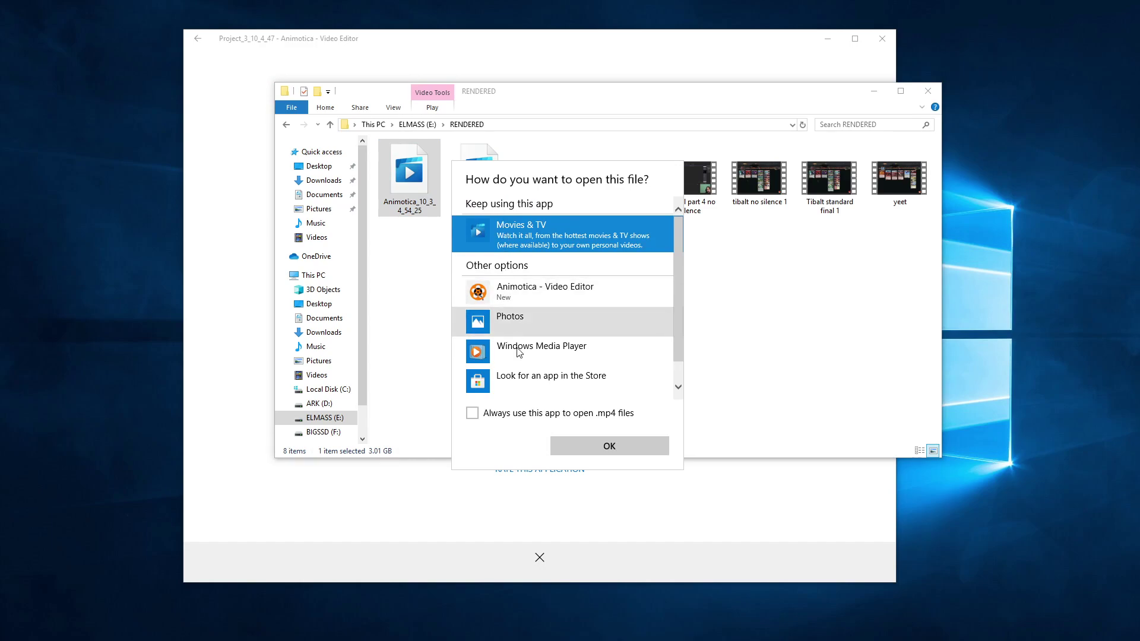
# Step: Expand the app list and pick Movies & TV as the player
pyautogui.scroll(-1, 668, 372)
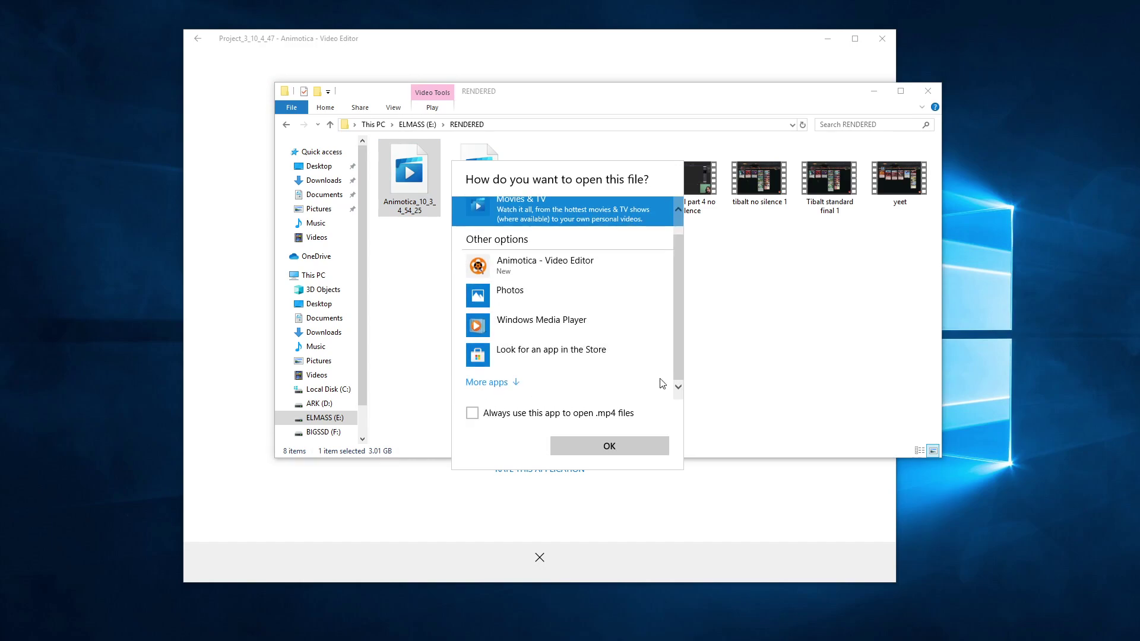
pyautogui.click(502, 381)
pyautogui.scroll(-5, 547, 347)
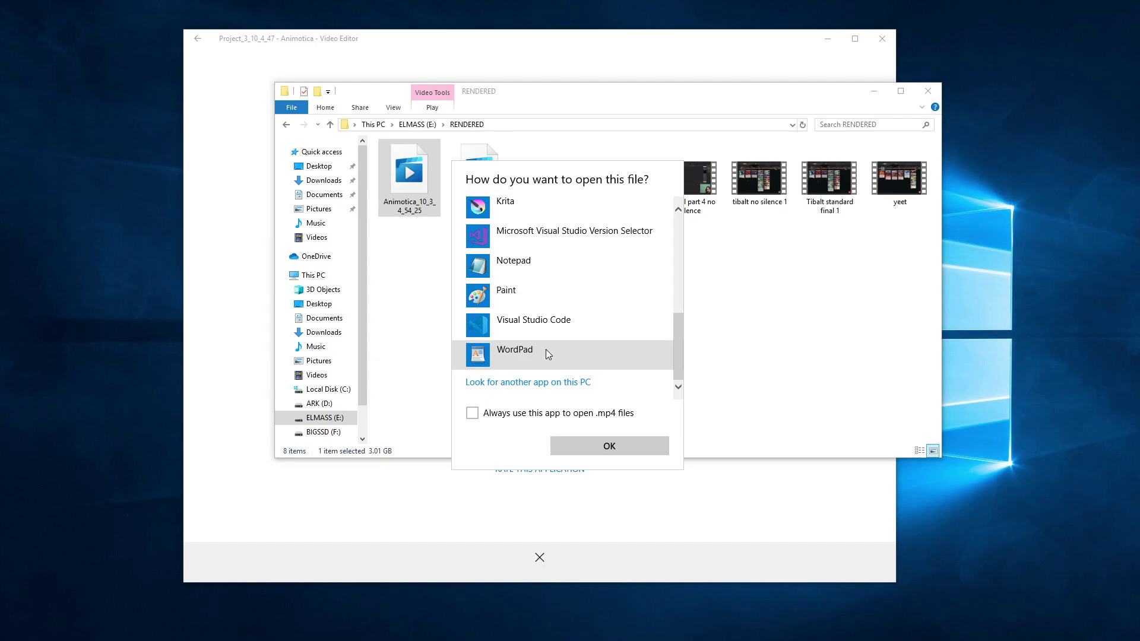
pyautogui.scroll(8, 529, 338)
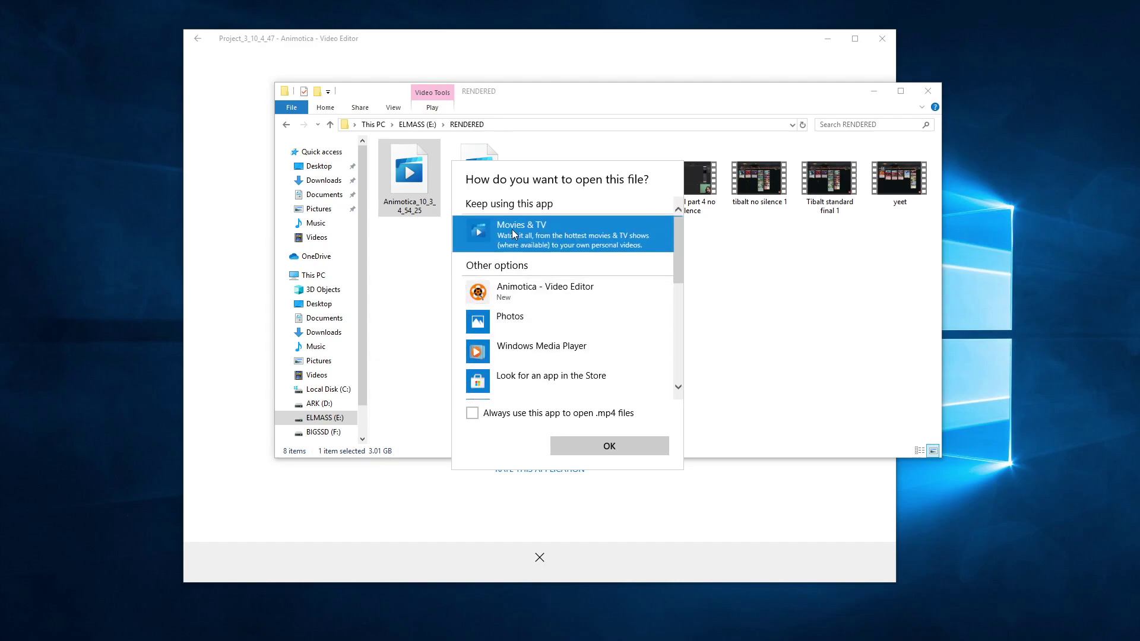
pyautogui.moveTo(502, 355); pyautogui.dragTo(532, 338)
pyautogui.scroll(-3, 528, 365)
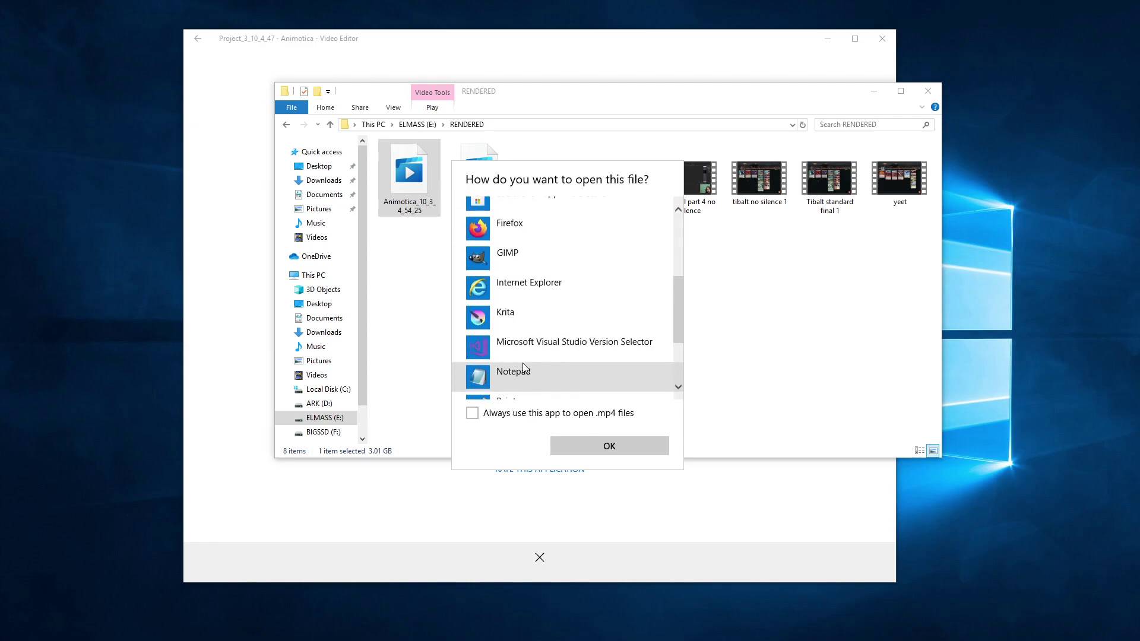
pyautogui.scroll(3, 521, 368)
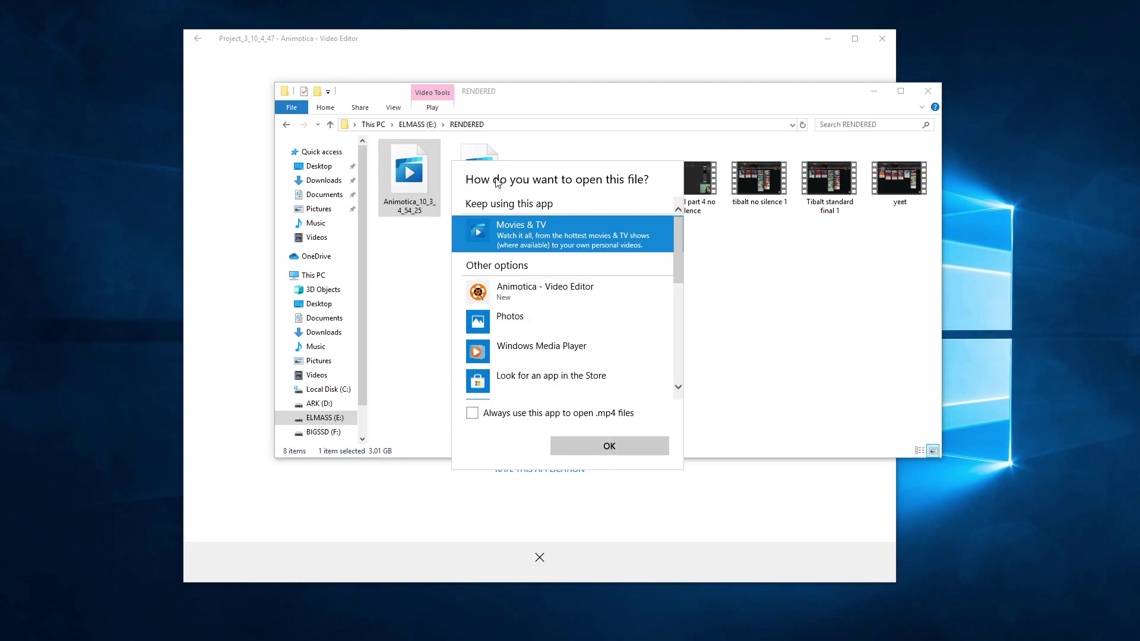
# Step: Check the video file's Properties, confirming a 3.01 GB MP4
pyautogui.rightClick(409, 188)
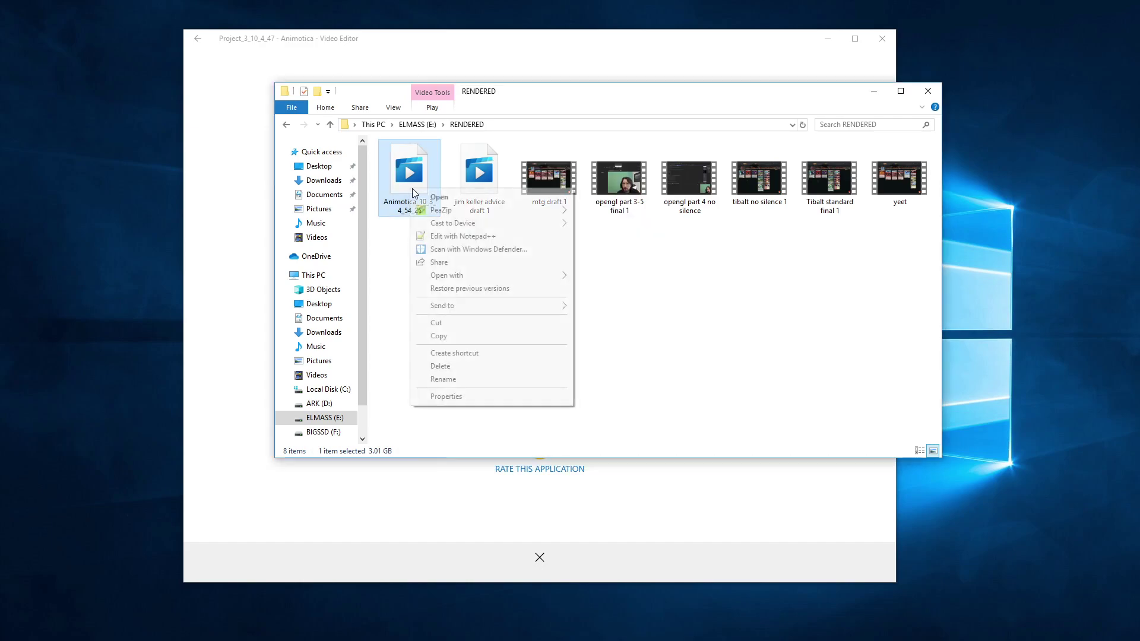
pyautogui.click(456, 414)
pyautogui.rightClick(422, 196)
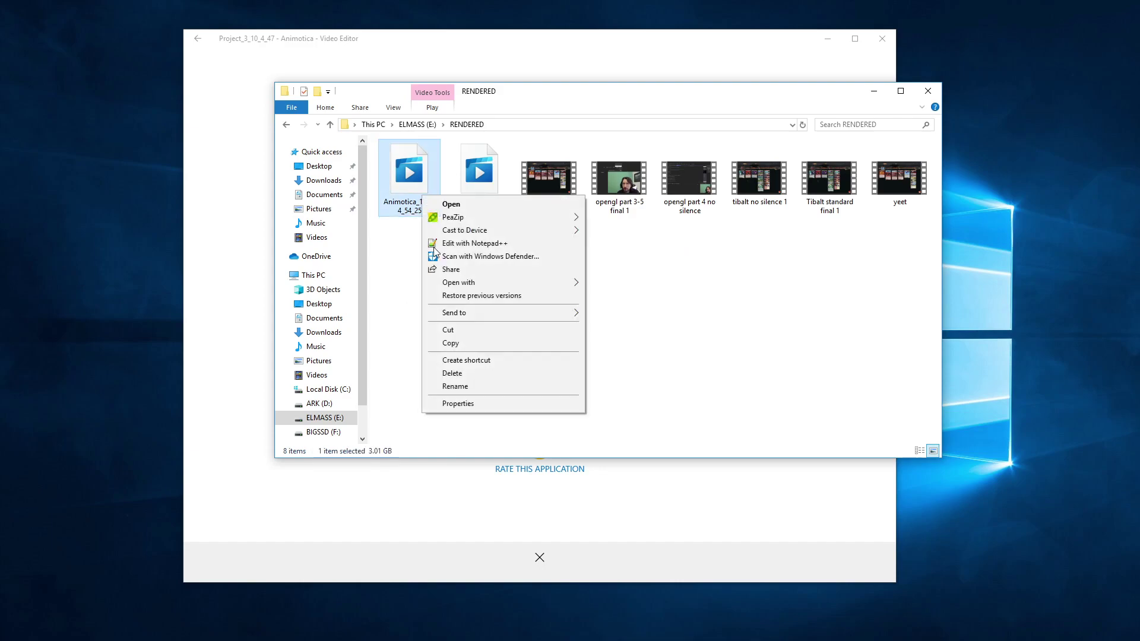
pyautogui.click(458, 404)
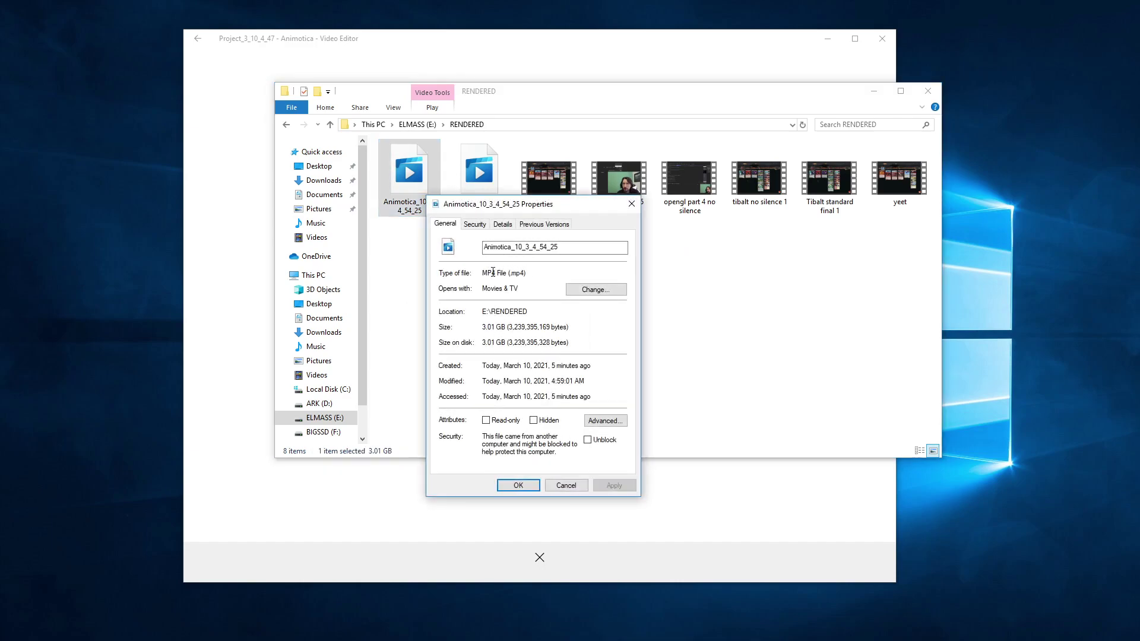
pyautogui.click(519, 485)
# Step: Open the video again with Movies & TV and confirm with OK
pyautogui.rightClick(426, 197)
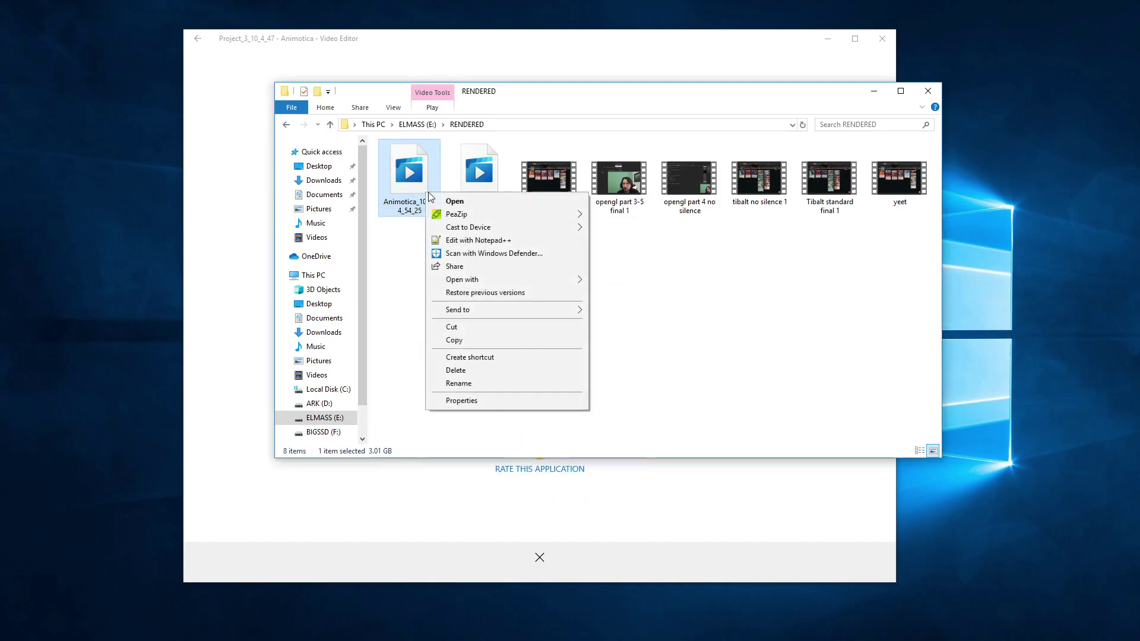
pyautogui.click(468, 196)
pyautogui.click(606, 446)
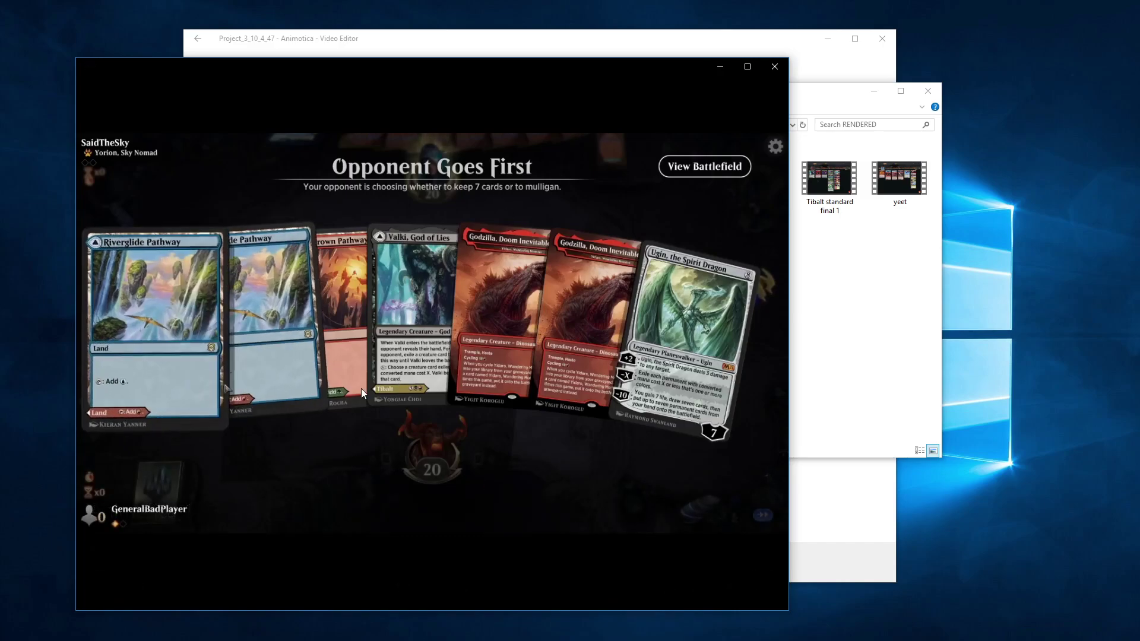
# Step: Pause playback, close the Photos tip, and scrub to about 24 minutes, then back to 0:15:46
pyautogui.click(432, 590)
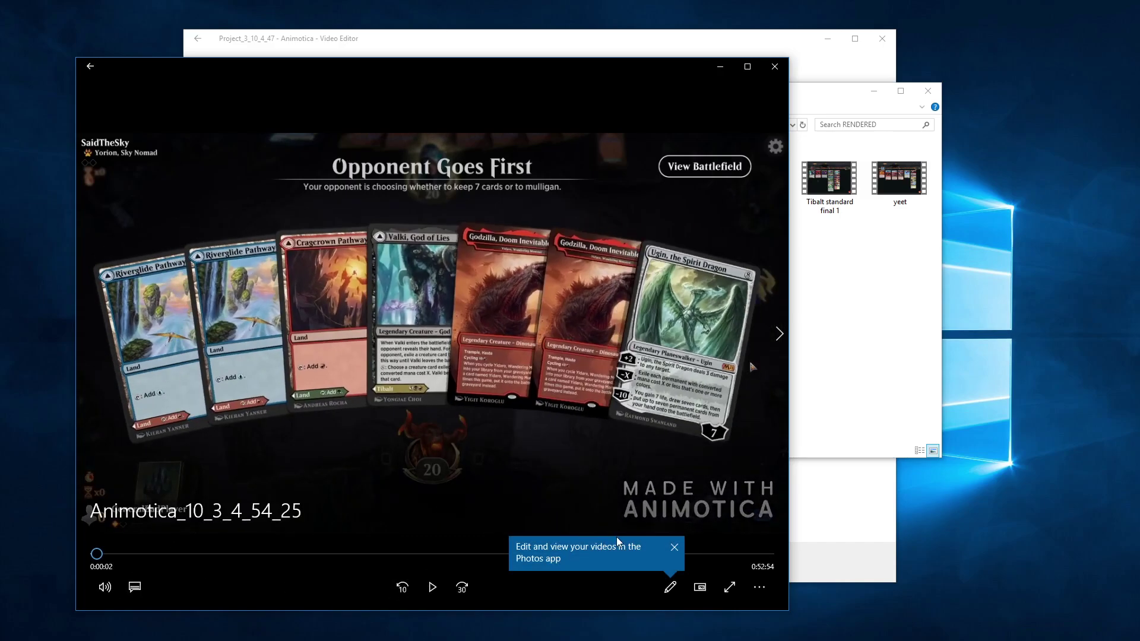
pyautogui.click(674, 547)
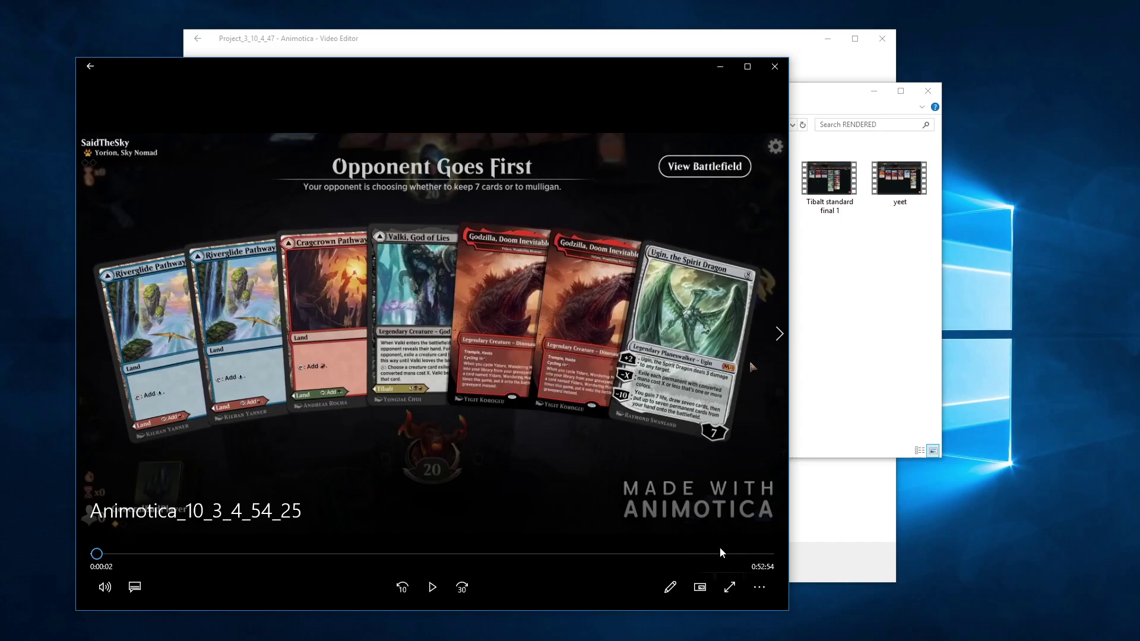
pyautogui.moveTo(92, 547); pyautogui.dragTo(401, 544)
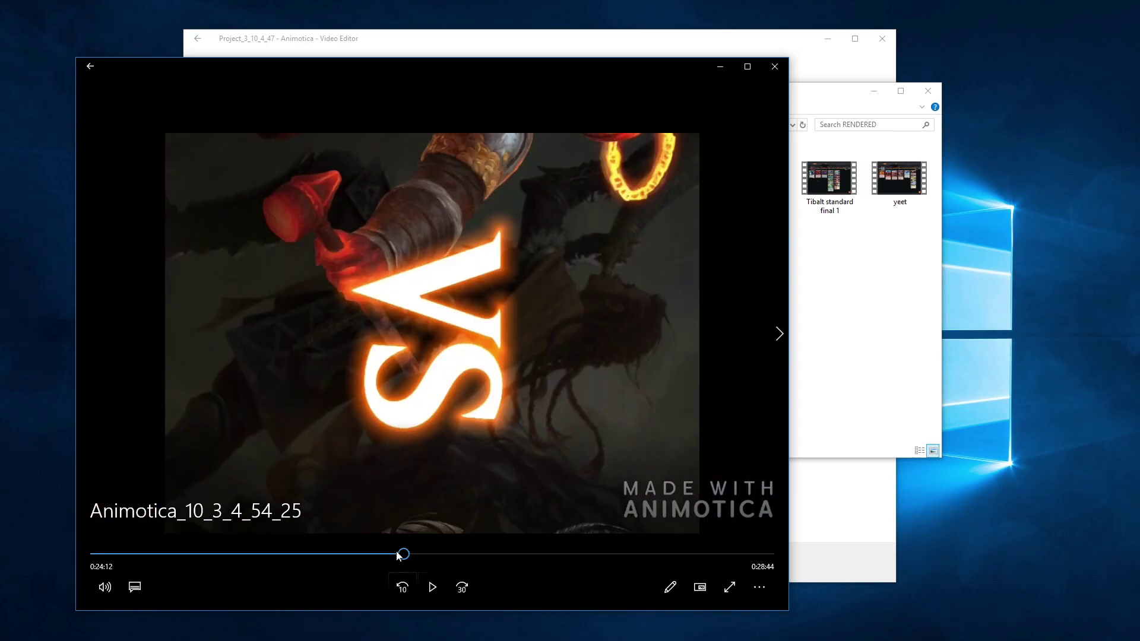
pyautogui.moveTo(403, 554); pyautogui.dragTo(297, 549)
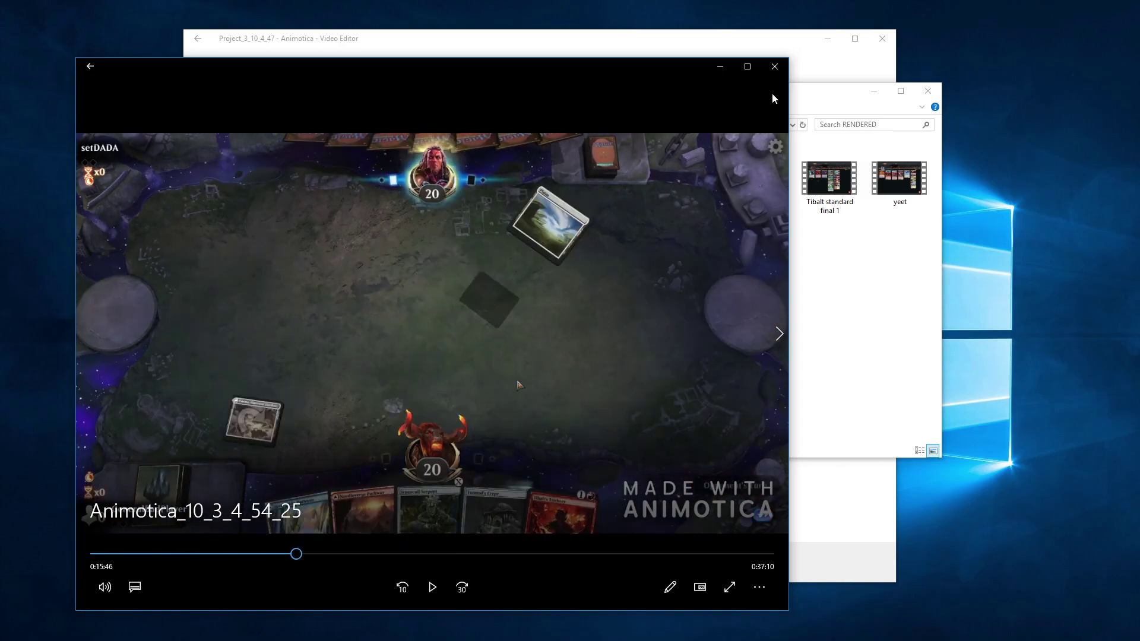
# Step: Close Movies & TV and dismiss Animotica's Saved Successfully page to return to the five-clip timeline
pyautogui.click(775, 66)
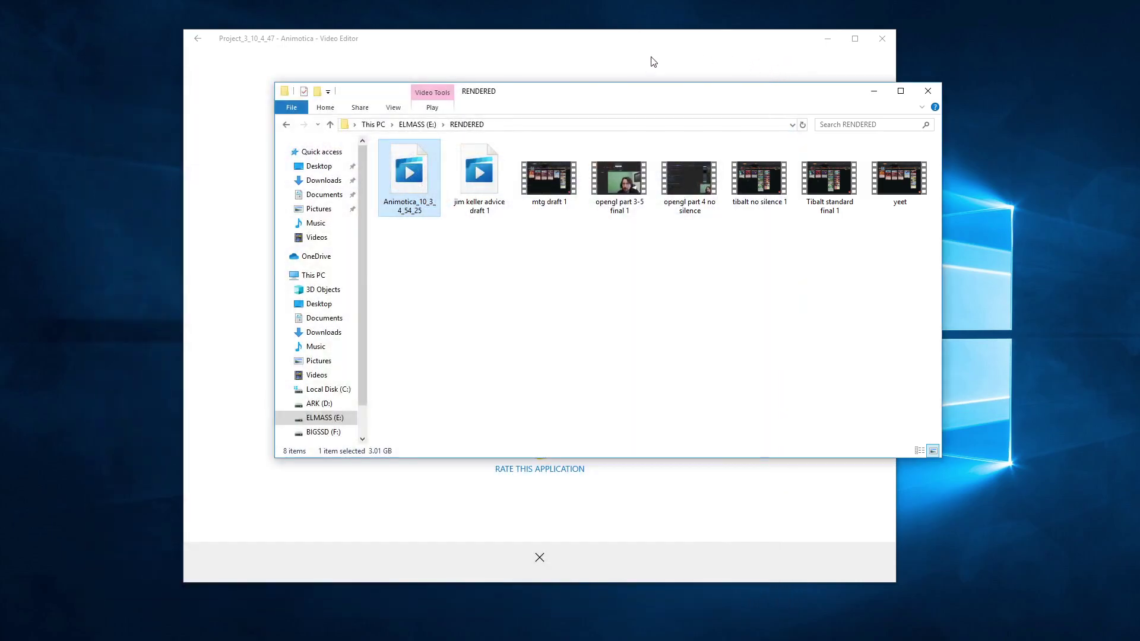
pyautogui.click(627, 57)
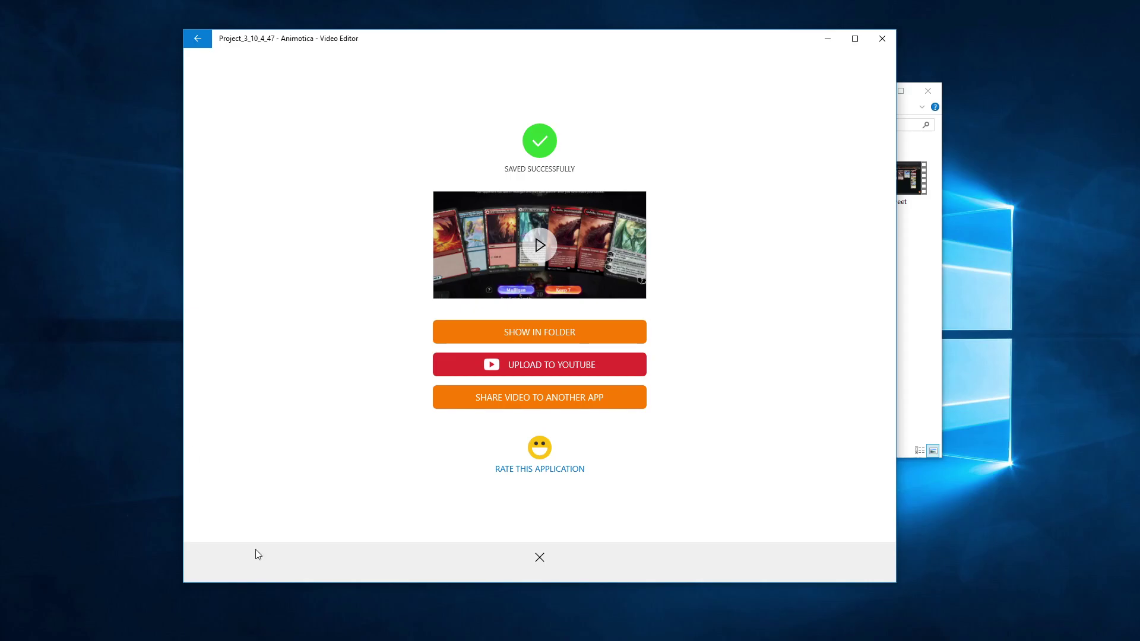
pyautogui.click(540, 558)
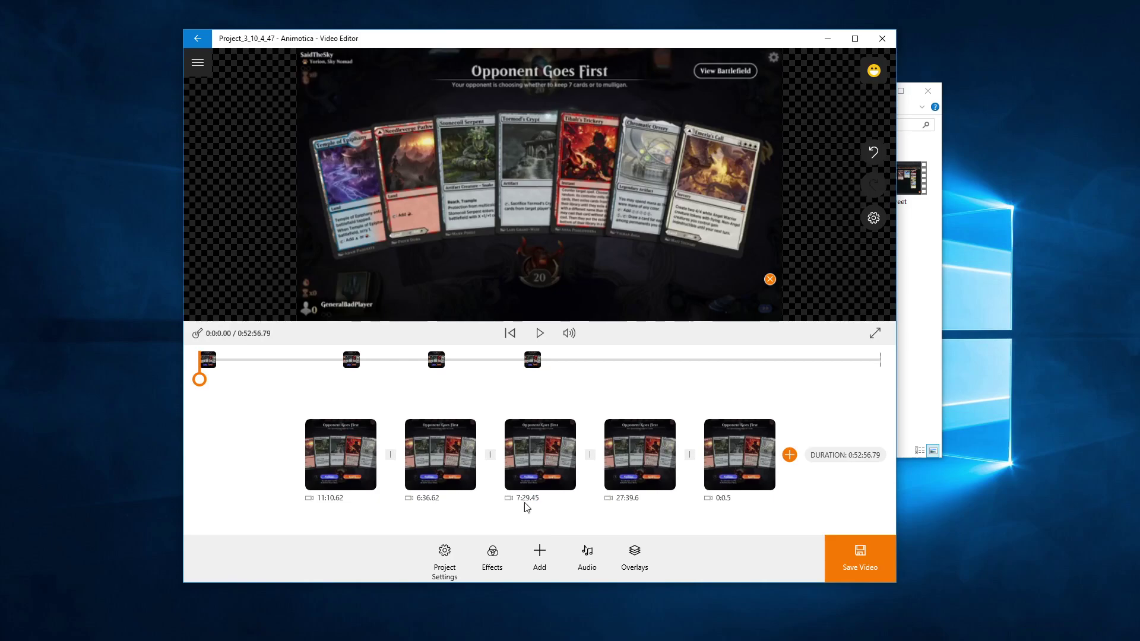